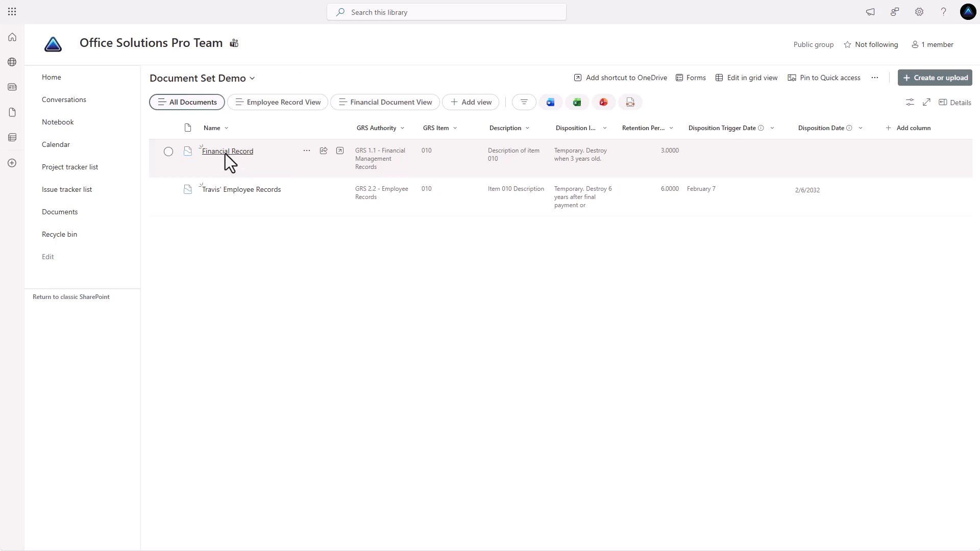
- Examine the Financial Record document set and the disposition trigger date of the employee records set, then open the employee records set
click(225, 153)
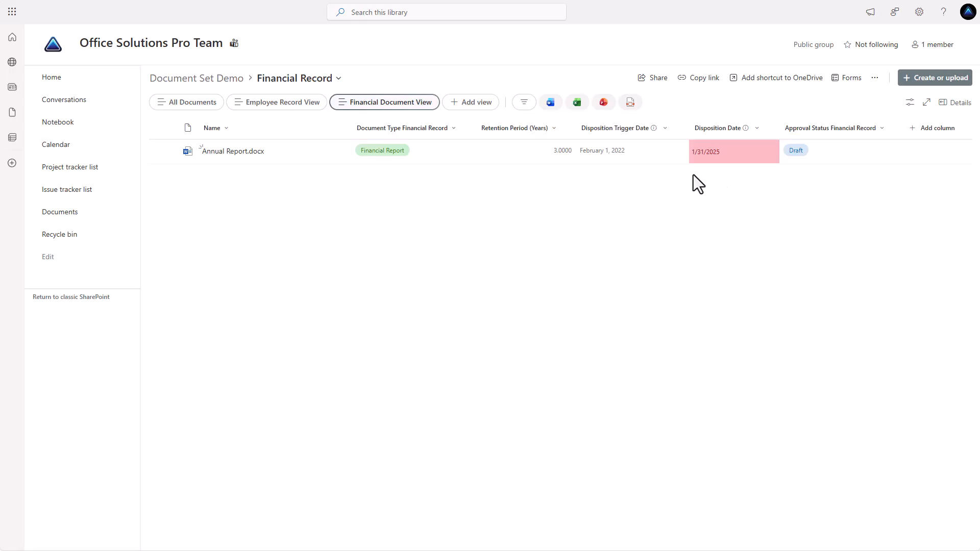
click(208, 81)
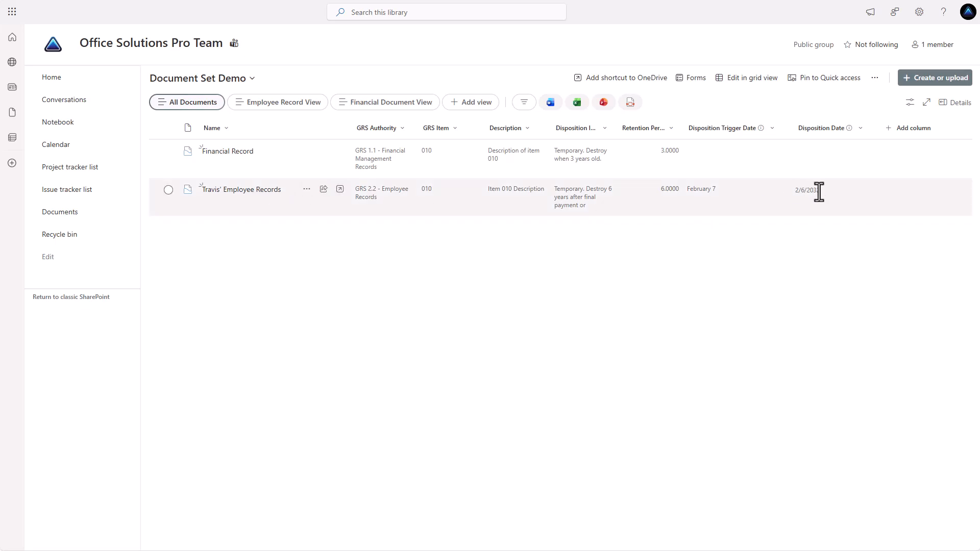
mouse_move(719, 199)
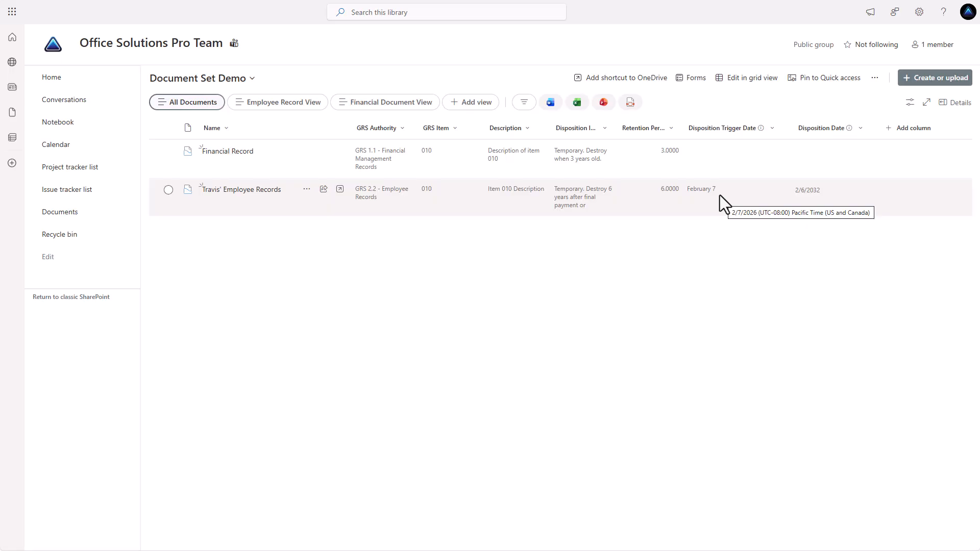
click(233, 191)
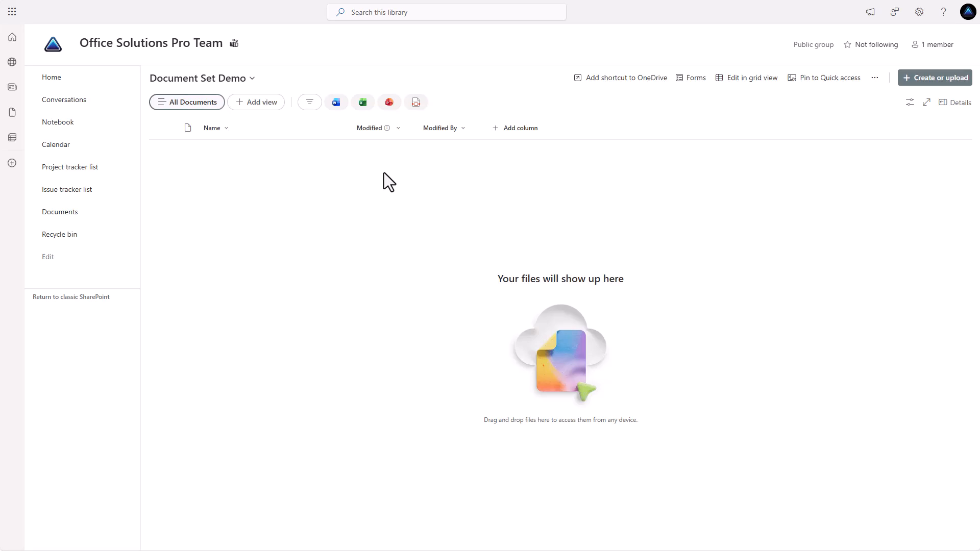
- Activate the Document Sets feature in the site collection features of the Office Solutions Pro Team site
click(919, 12)
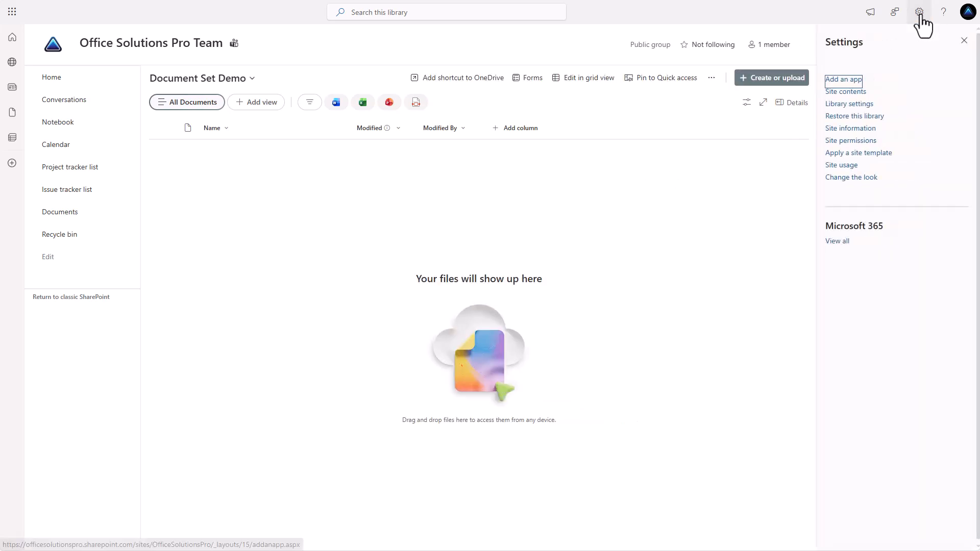
click(847, 132)
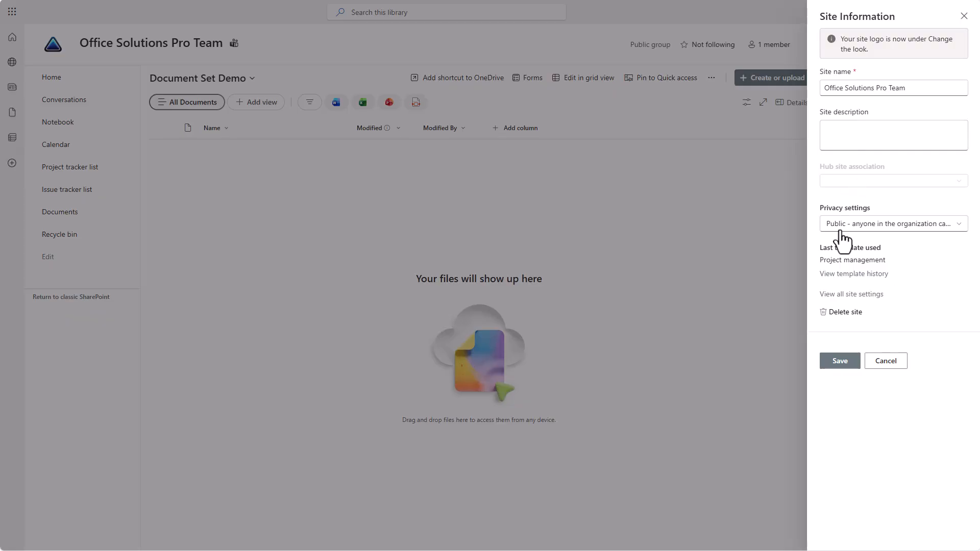
click(841, 295)
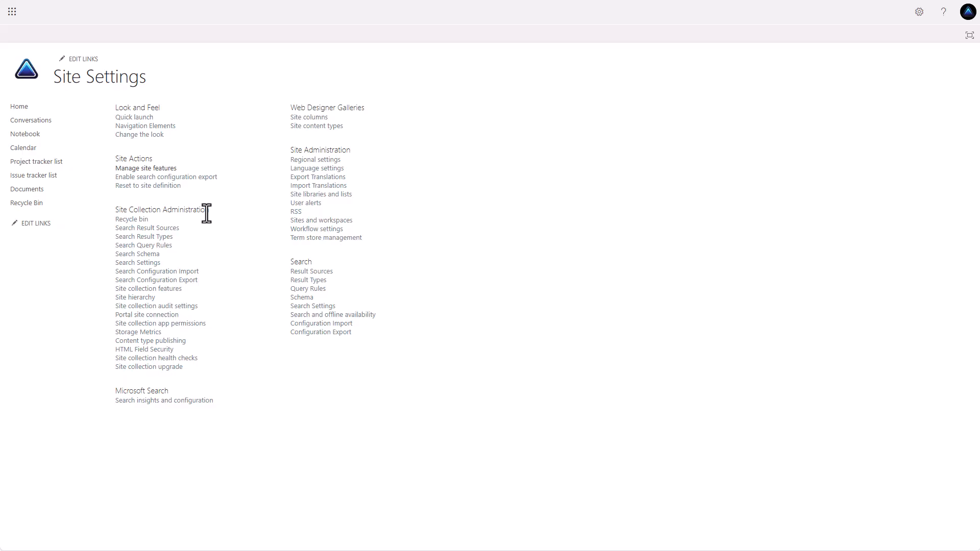
click(149, 290)
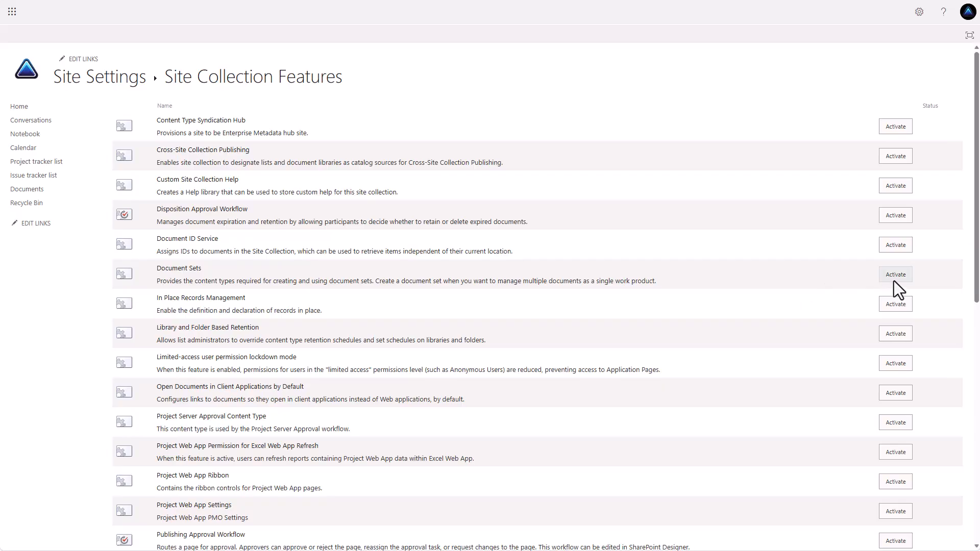
click(893, 280)
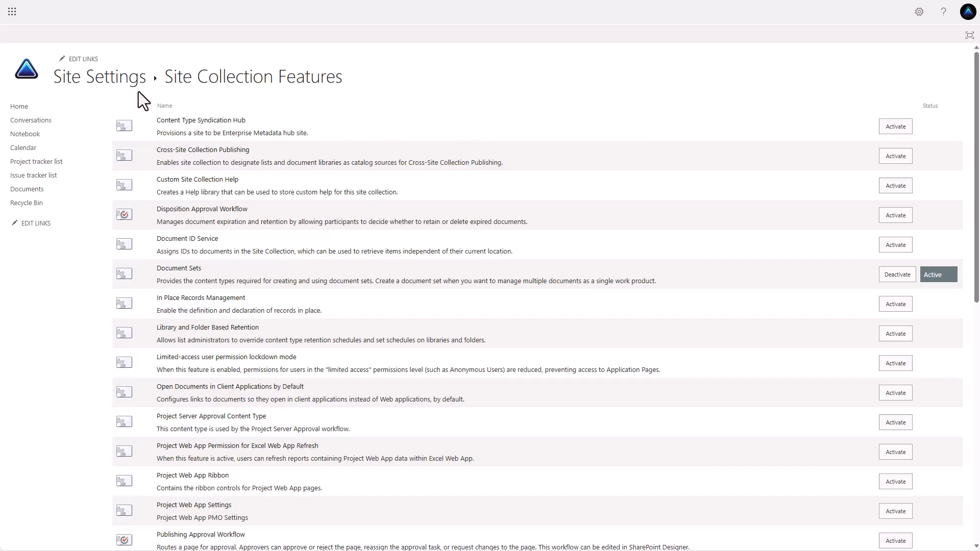
- Start a new site column named Disposition Control Type with the Choice type
click(102, 82)
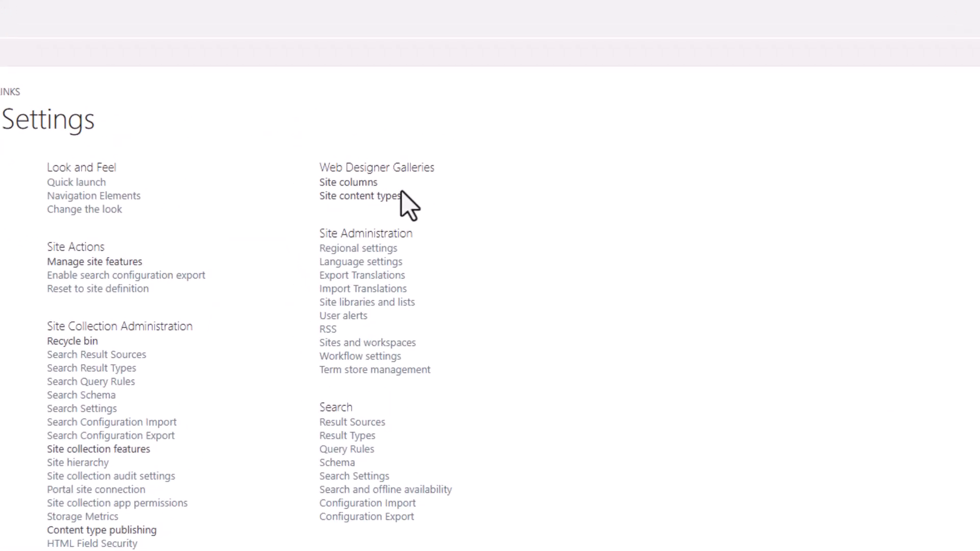
click(357, 184)
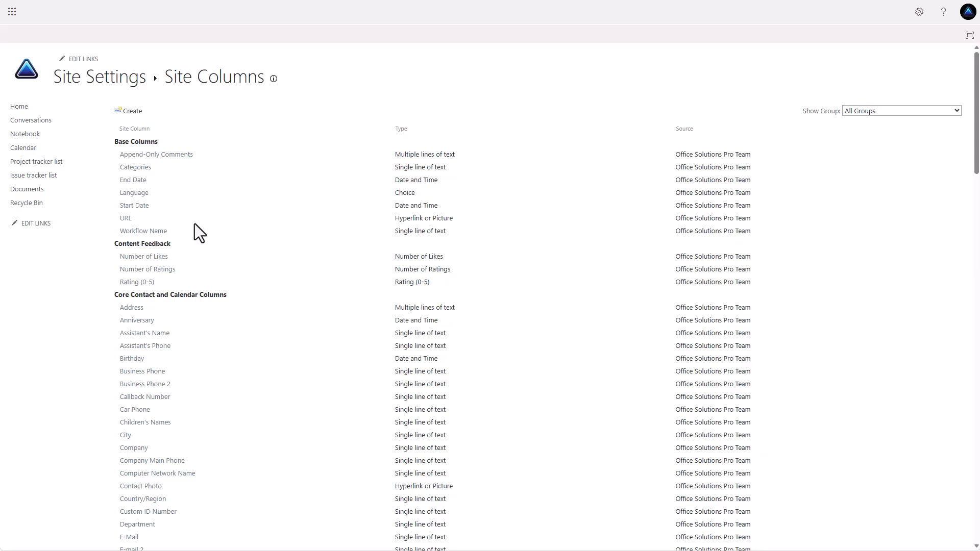
click(132, 111)
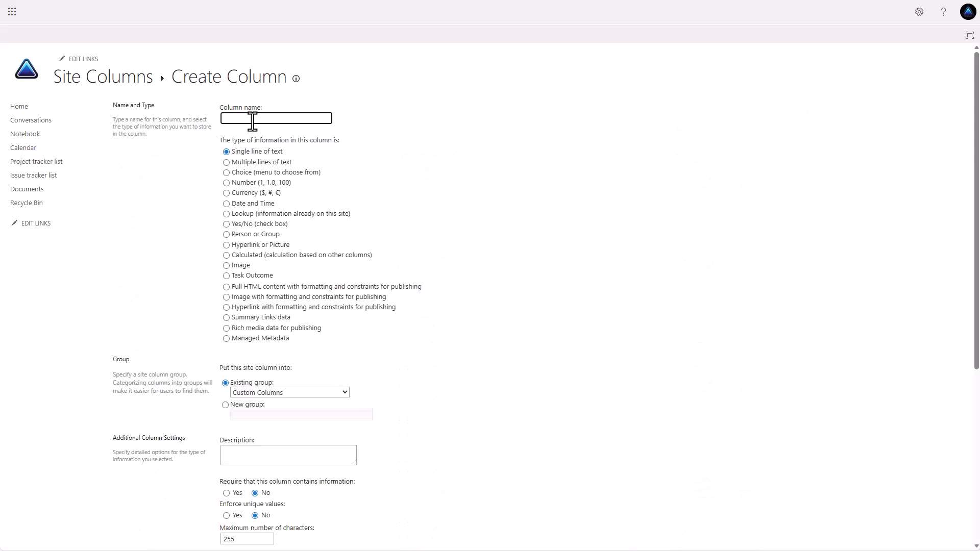
text(Disposition Control Type)
click(229, 175)
- Put the column into a new group named Records Management Column and require it to contain information
click(289, 391)
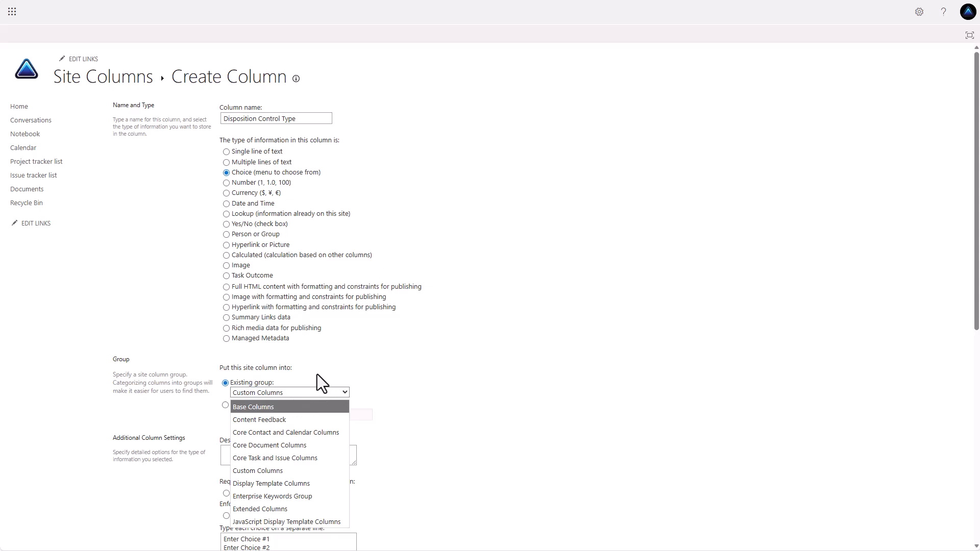
click(224, 403)
click(225, 405)
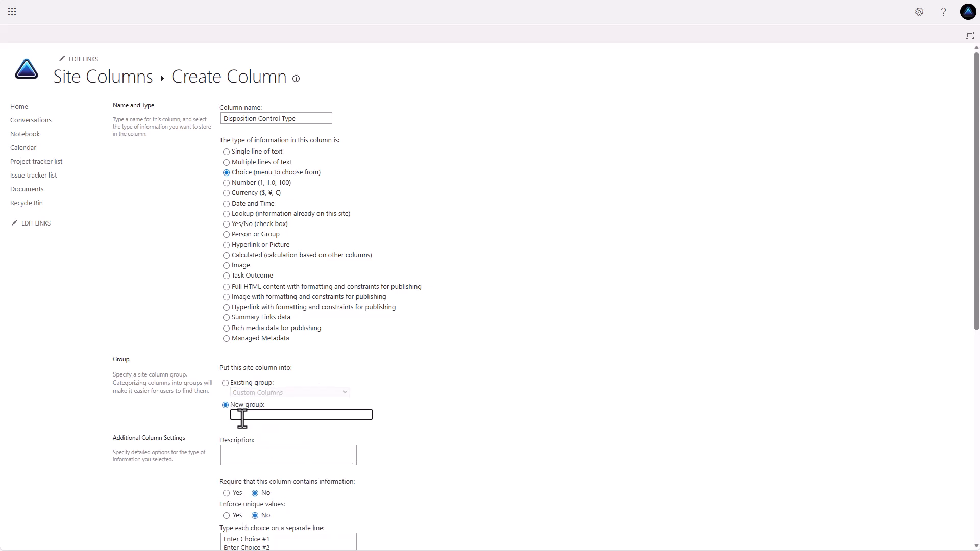
text(Records Management Column)
scroll(228, 414, down, 2)
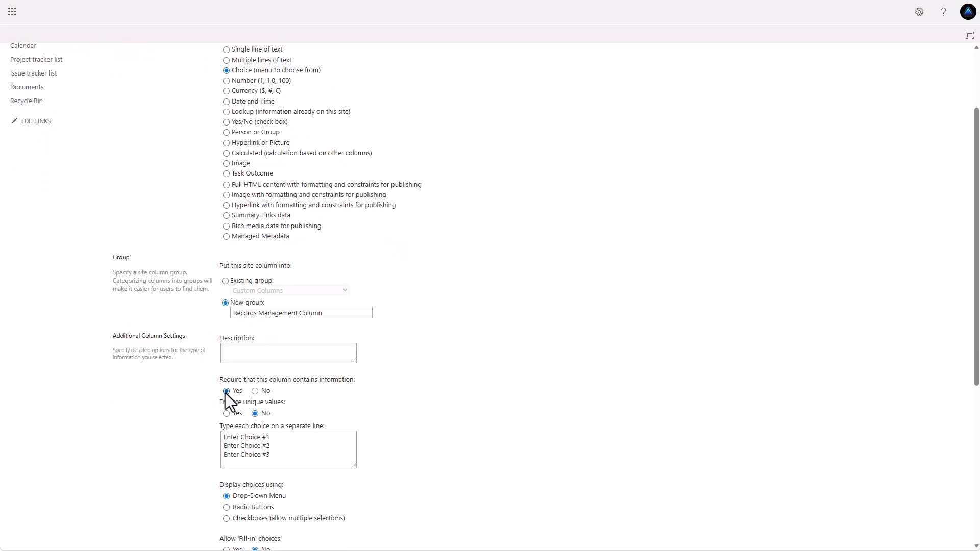
click(226, 391)
- Replace the placeholder choices with Container-Controlled and Item-Controlled, each on its own line
scroll(271, 403, down, 2)
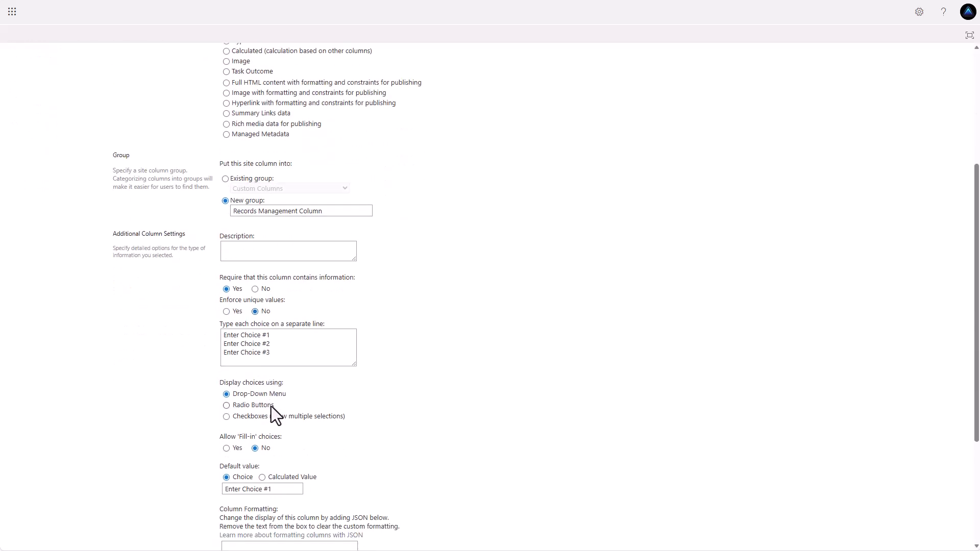
drag(271, 357, 214, 330)
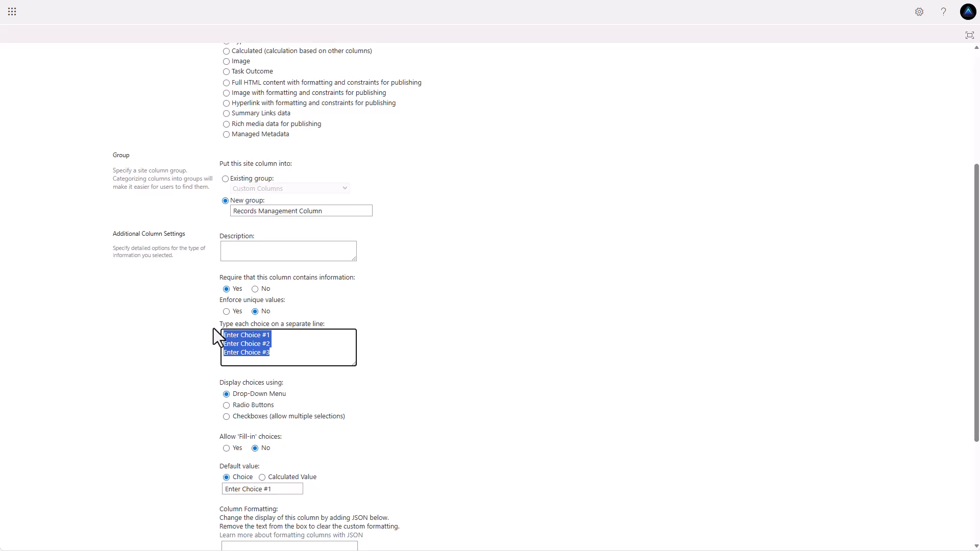
text(Container-Controlled )
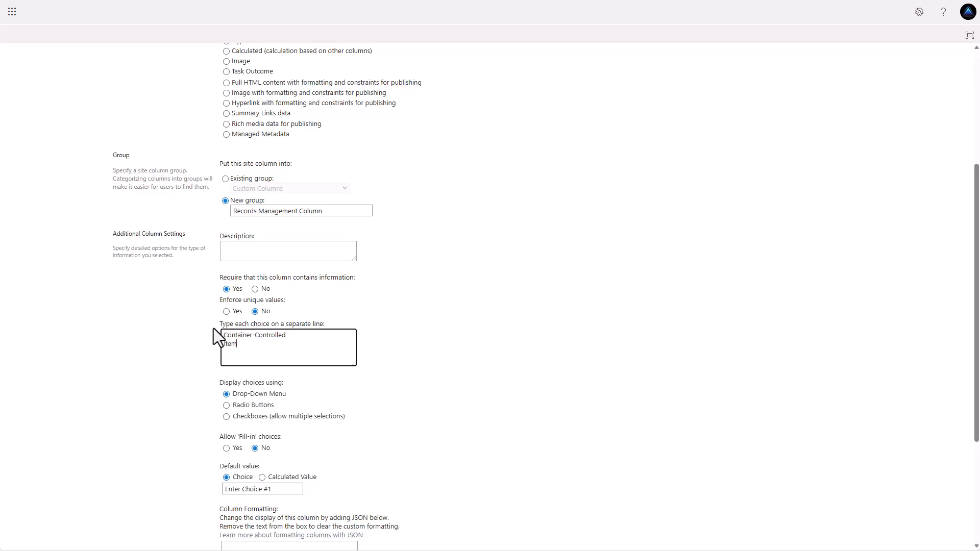
text(Item-Controlled)
click(397, 309)
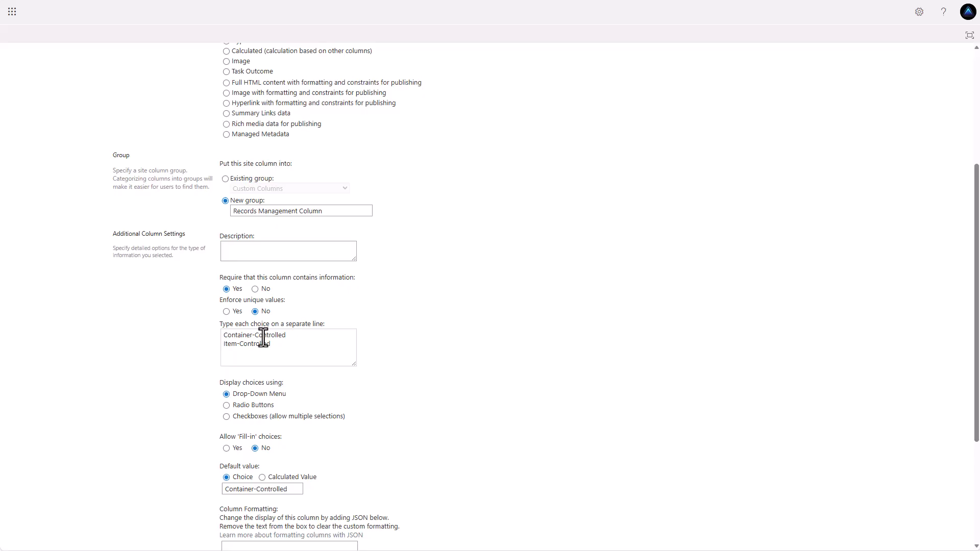
- Clear the default value of the Disposition Control Type column and save the column
scroll(265, 347, down, 3)
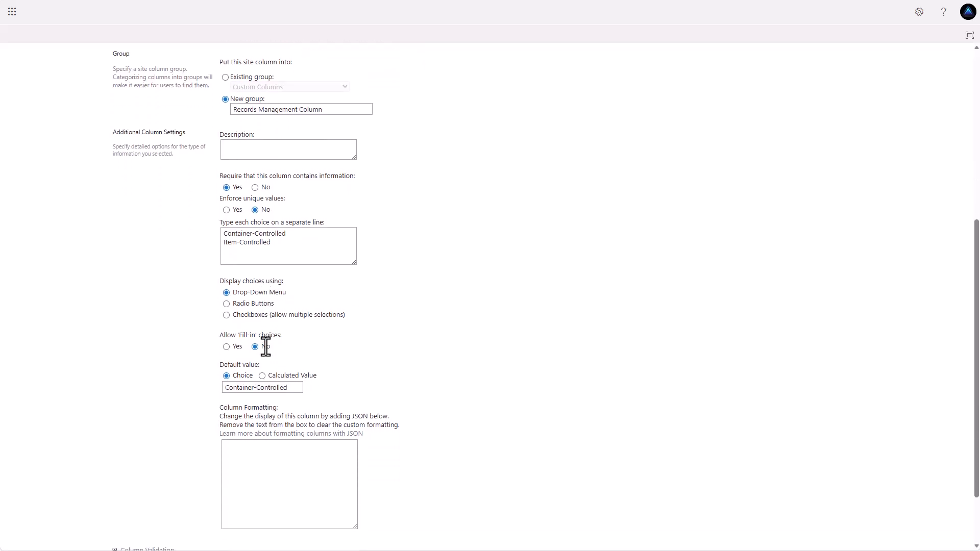
drag(290, 337, 212, 343)
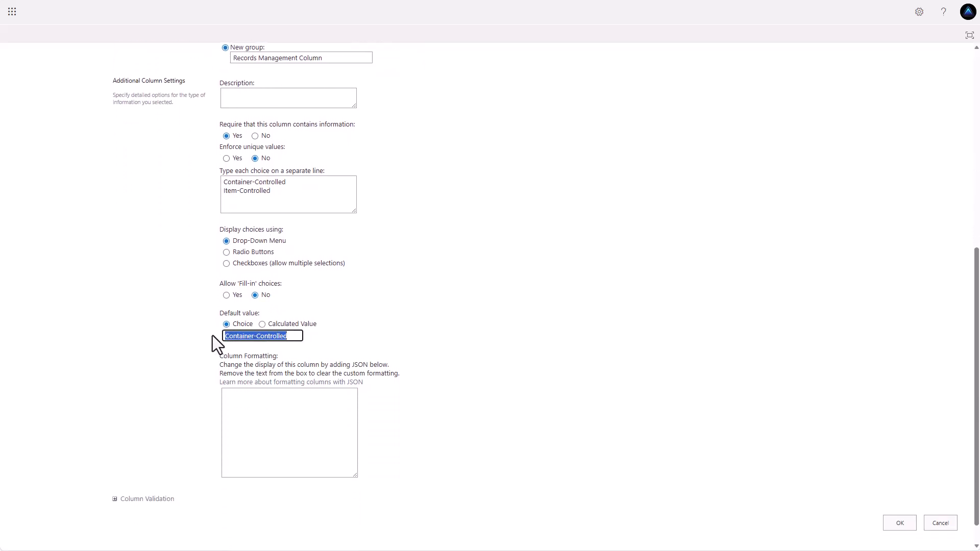
key(BackSpace)
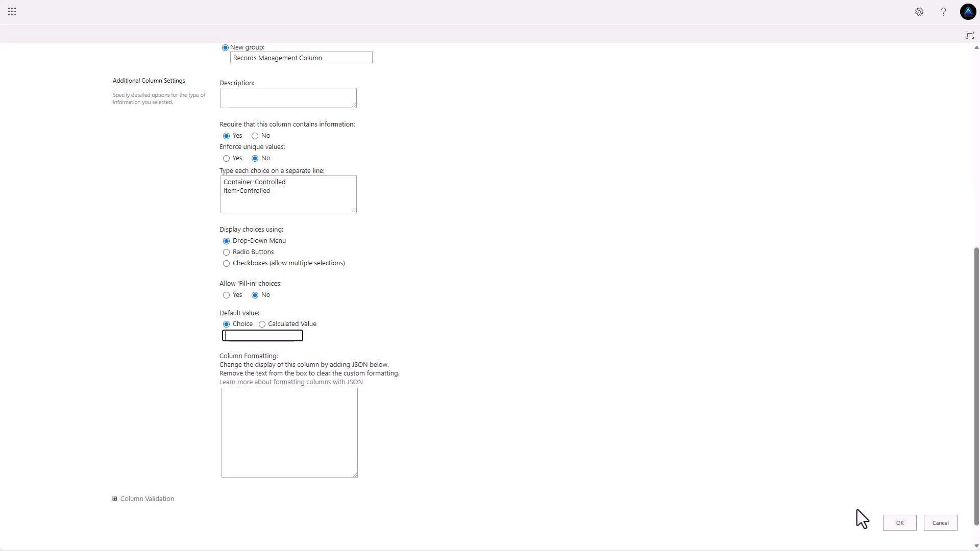
click(903, 525)
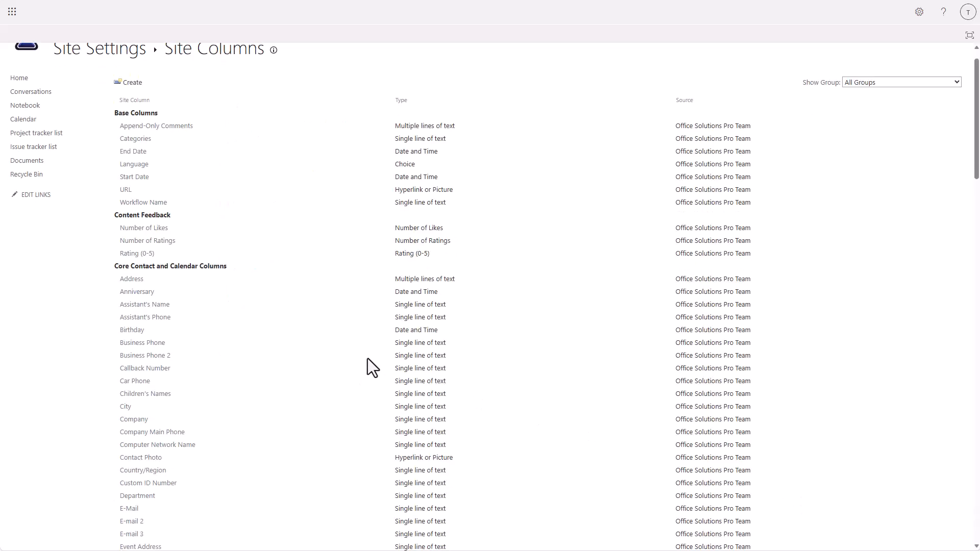
- Check the site columns list for the new column, and start another site column named Retention Period (Years) with the Number type
scroll(367, 358, down, 15)
scroll(368, 358, down, 15)
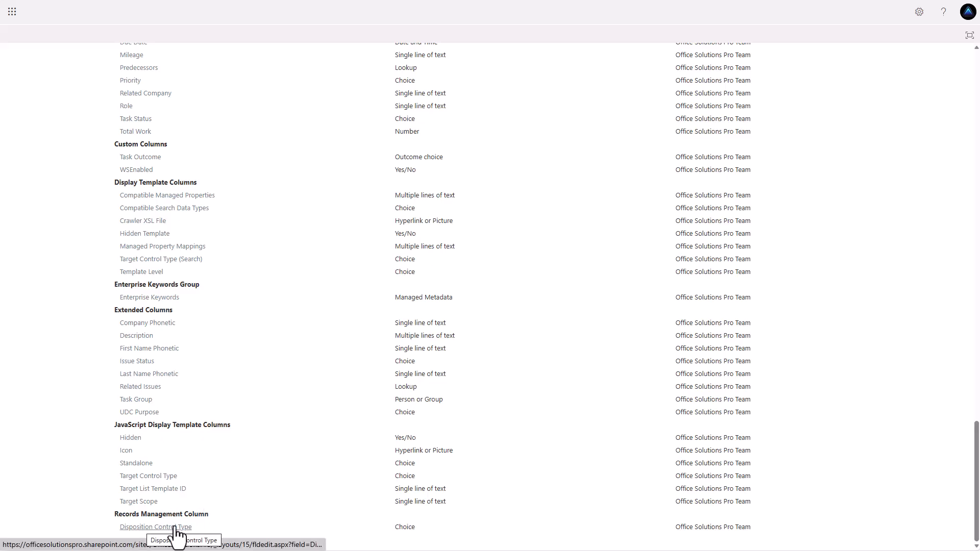
scroll(279, 491, up, 20)
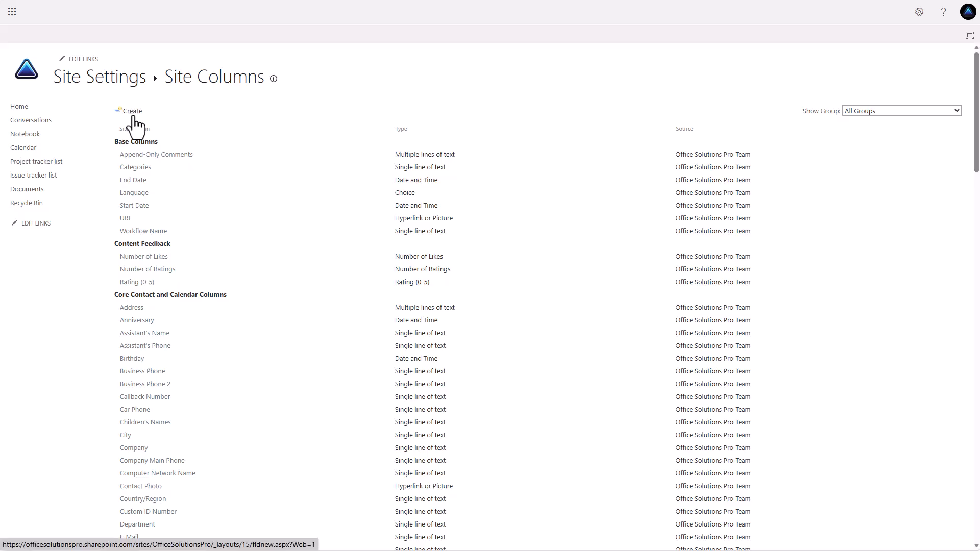
click(133, 111)
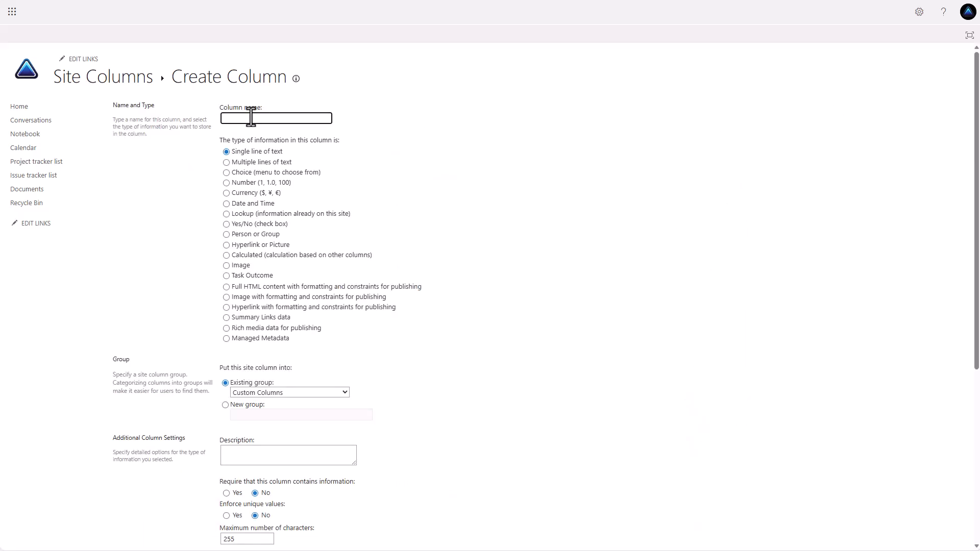
text(Retention Period (Years))
click(226, 152)
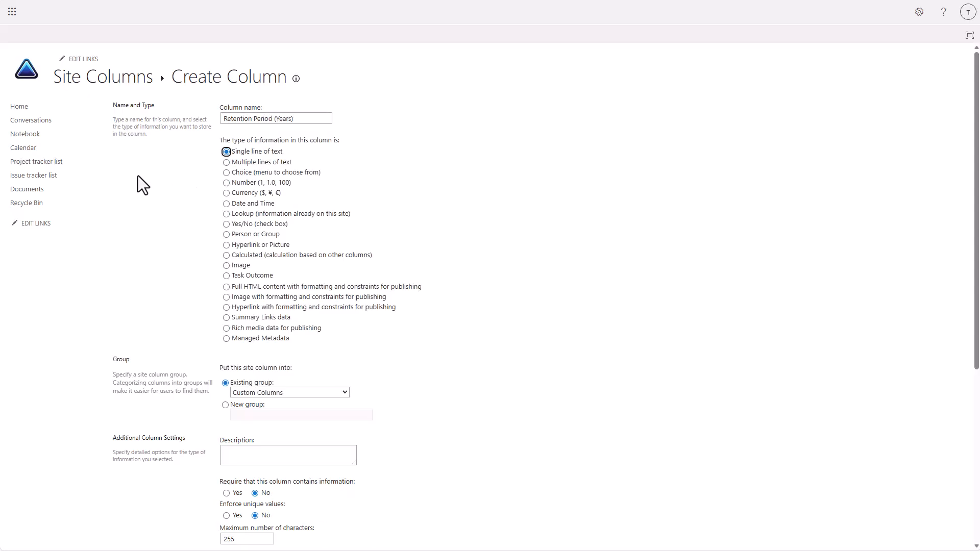
click(226, 184)
- Assign the column to the existing Records Management Column group and require it to contain information
scroll(206, 218, down, 1)
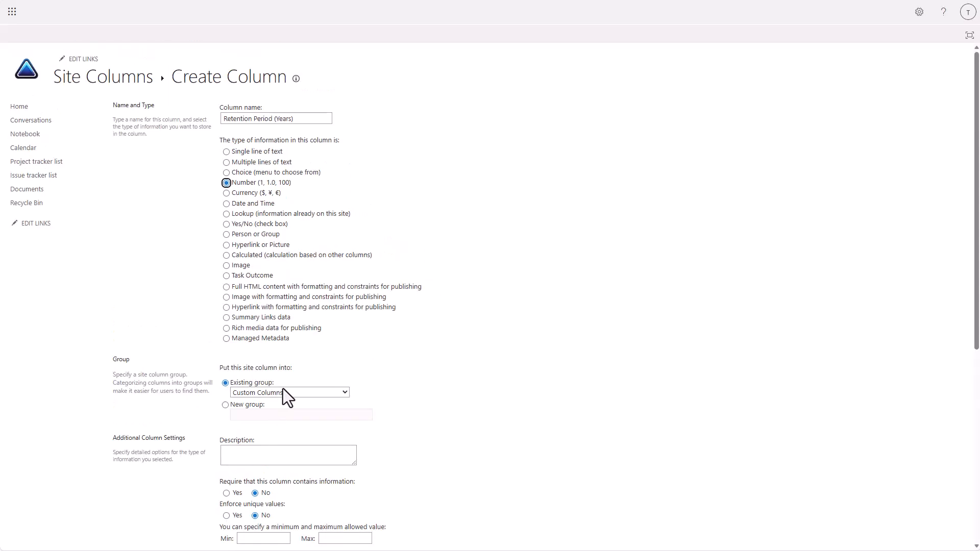
click(283, 393)
click(278, 538)
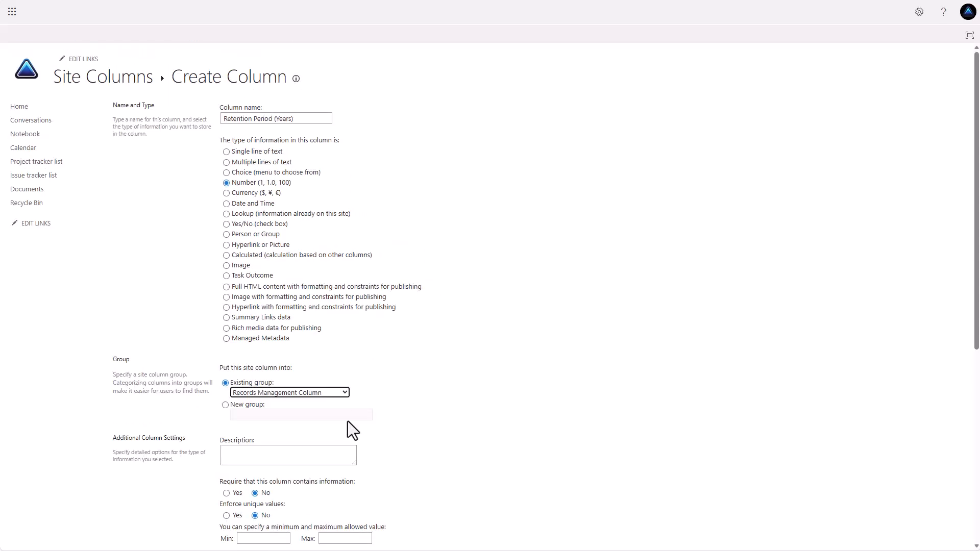
scroll(345, 414, down, 2)
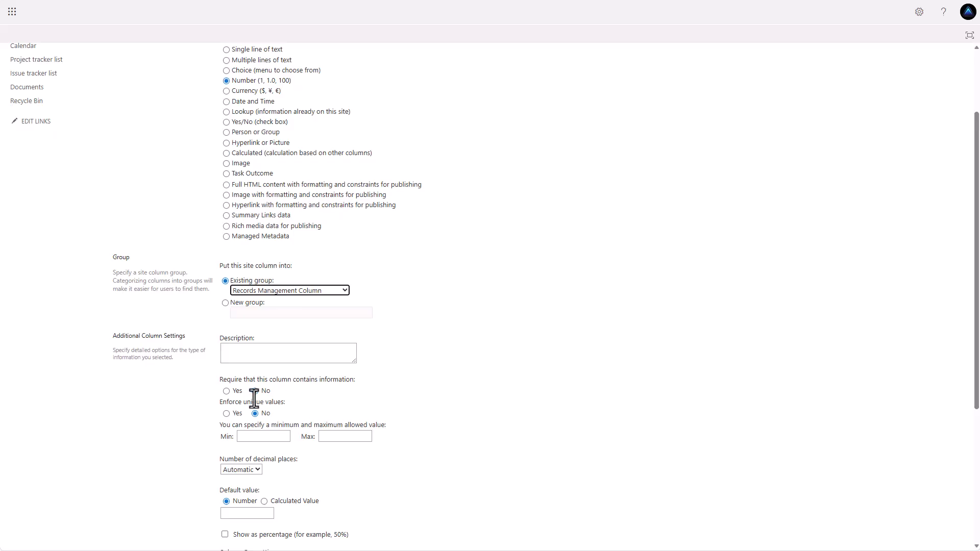
click(226, 391)
- Limit the column's allowed values to a minimum of 0 and a maximum of 1000, with 4 decimal places
click(245, 436)
text(0)
click(340, 436)
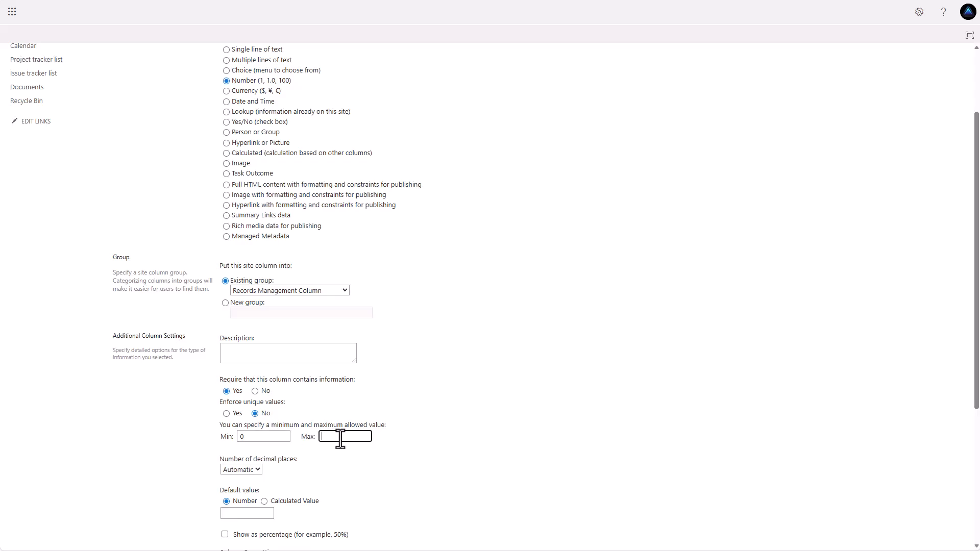
text(1000)
click(257, 468)
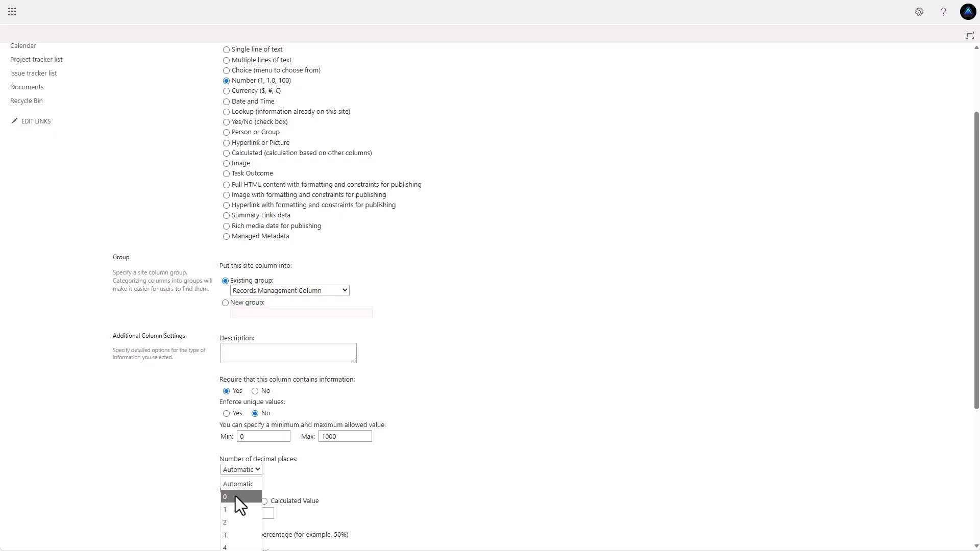
click(232, 546)
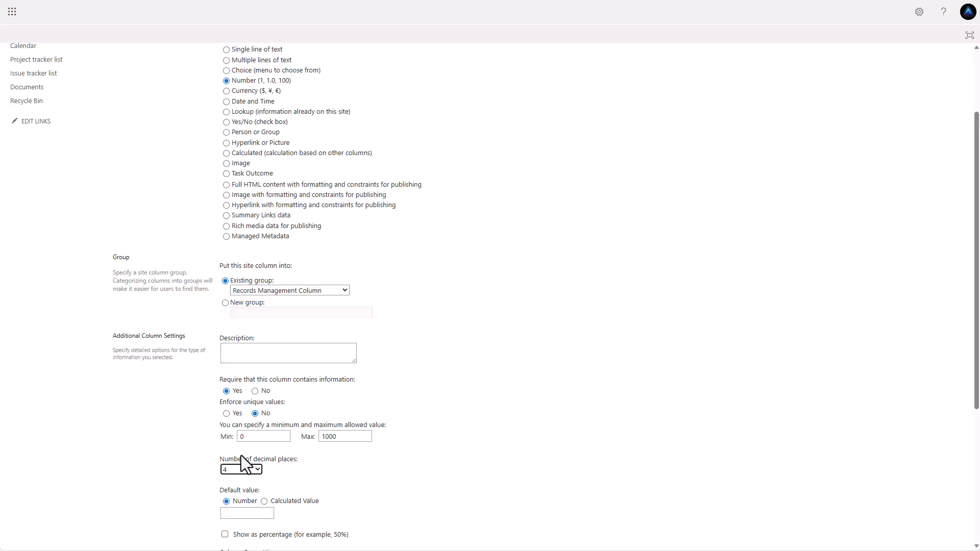
click(409, 260)
scroll(410, 260, down, 4)
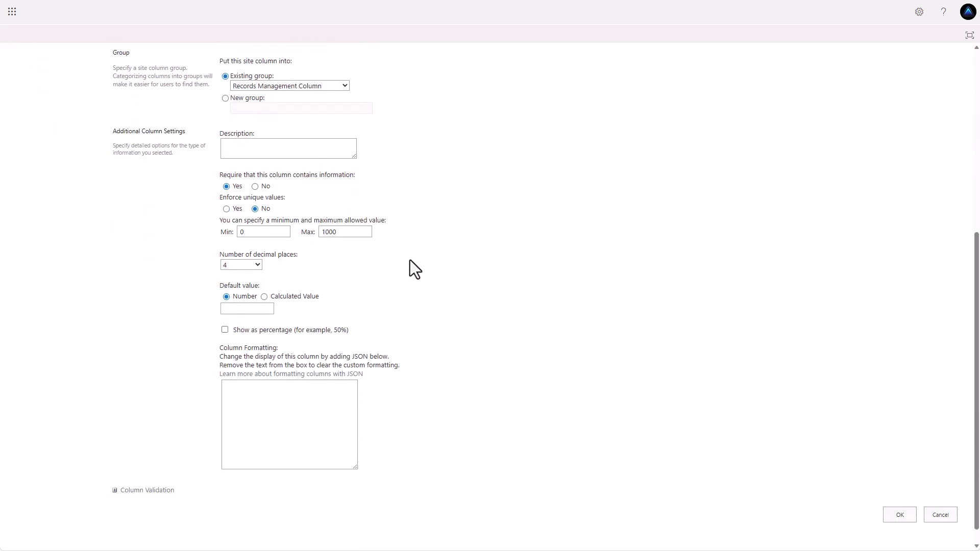
scroll(410, 259, down, 1)
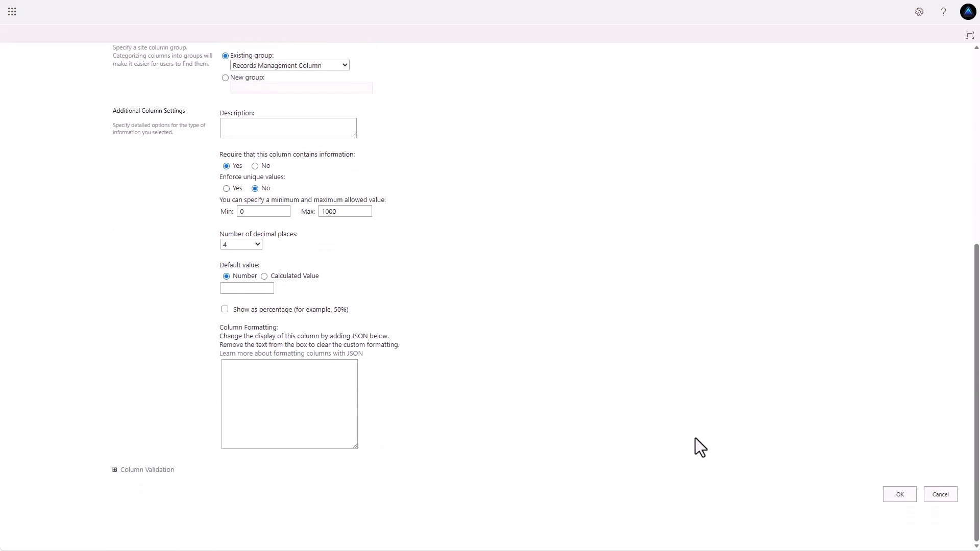
- Save the Retention Period (Years) column, and start another site column named Disposition Trigger Date with the Date and Time type
click(888, 495)
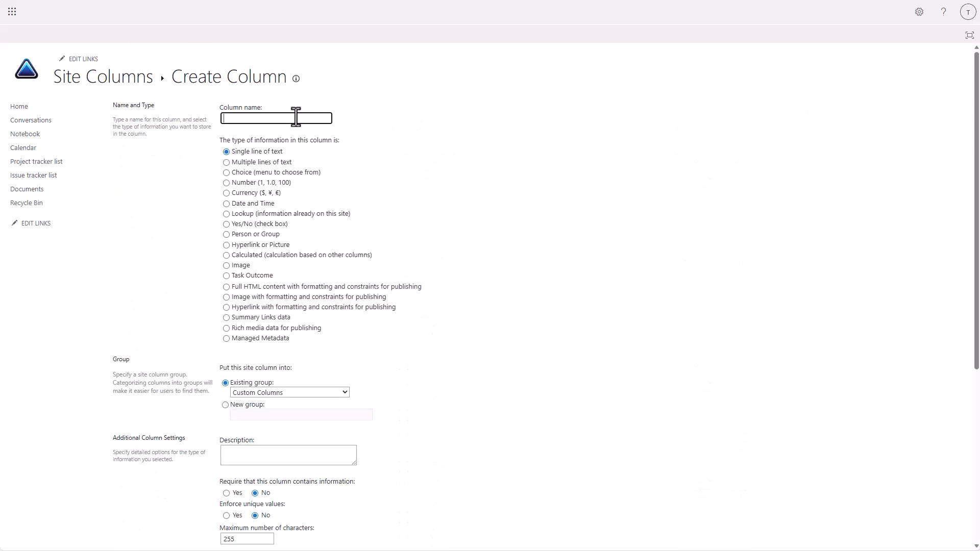
text(Disposition Trigger Date)
click(227, 203)
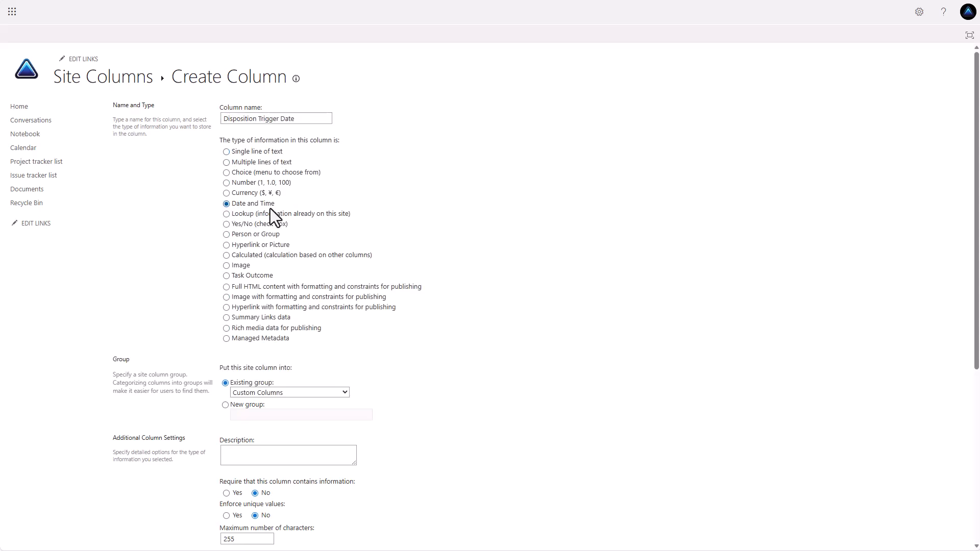
- Assign the Disposition Trigger Date column to the existing Records Management Column group
scroll(327, 350, down, 1)
click(332, 346)
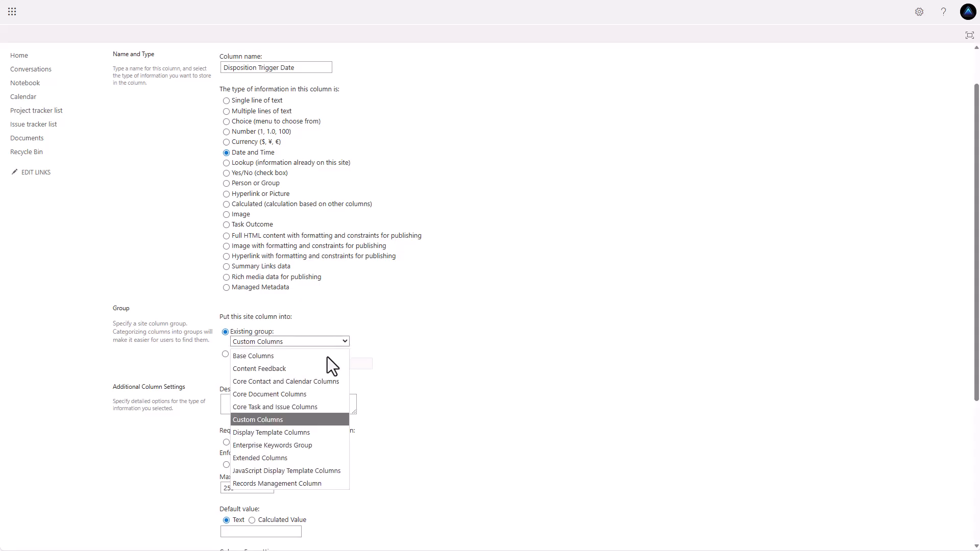
click(314, 393)
click(313, 535)
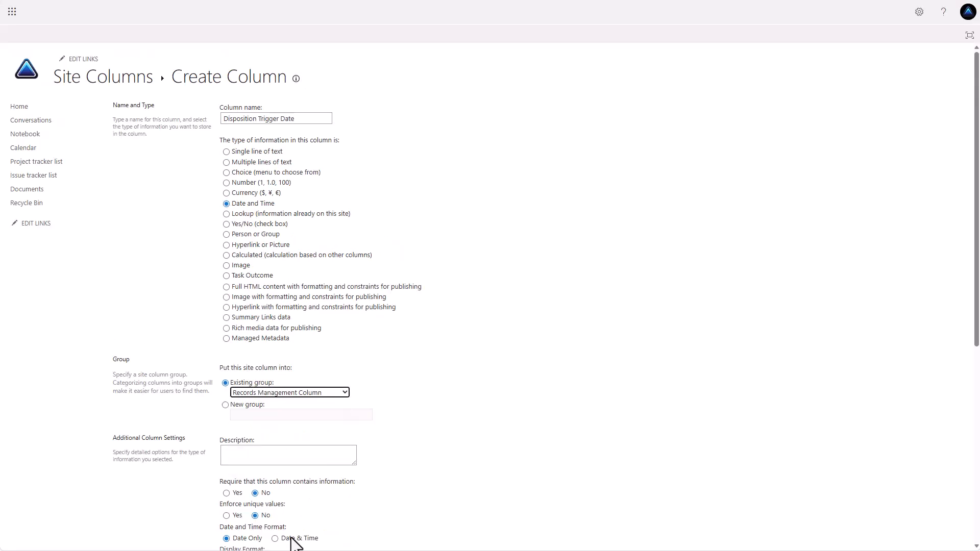
- Set the date column's display format to Friendly, and review its name, type and remaining settings
scroll(317, 464, down, 2)
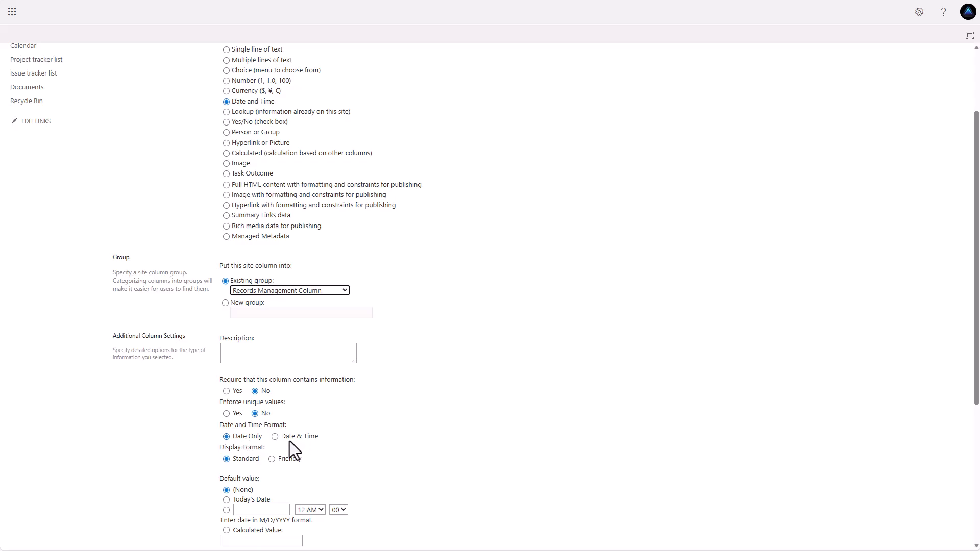
click(271, 462)
scroll(394, 441, down, 1)
scroll(396, 438, down, 2)
scroll(396, 439, down, 2)
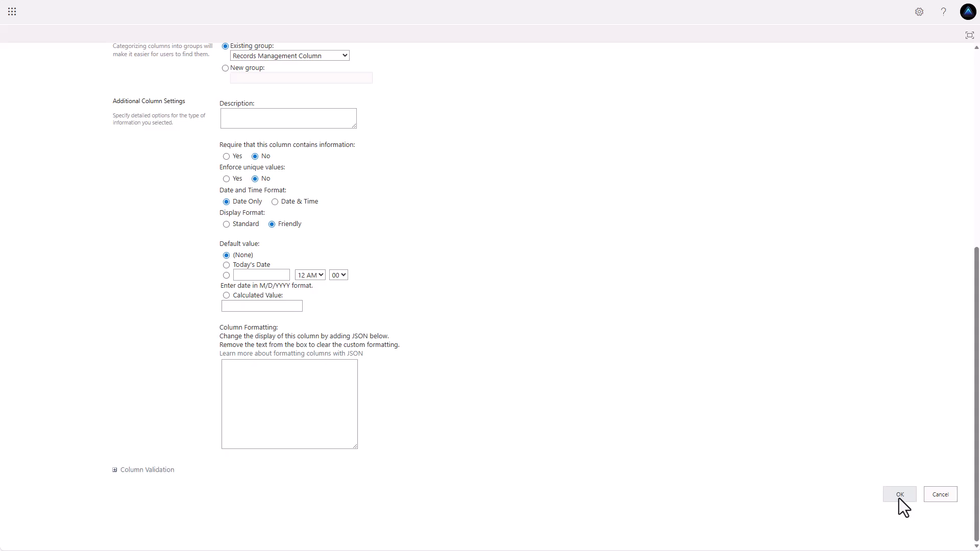
scroll(656, 380, up, 6)
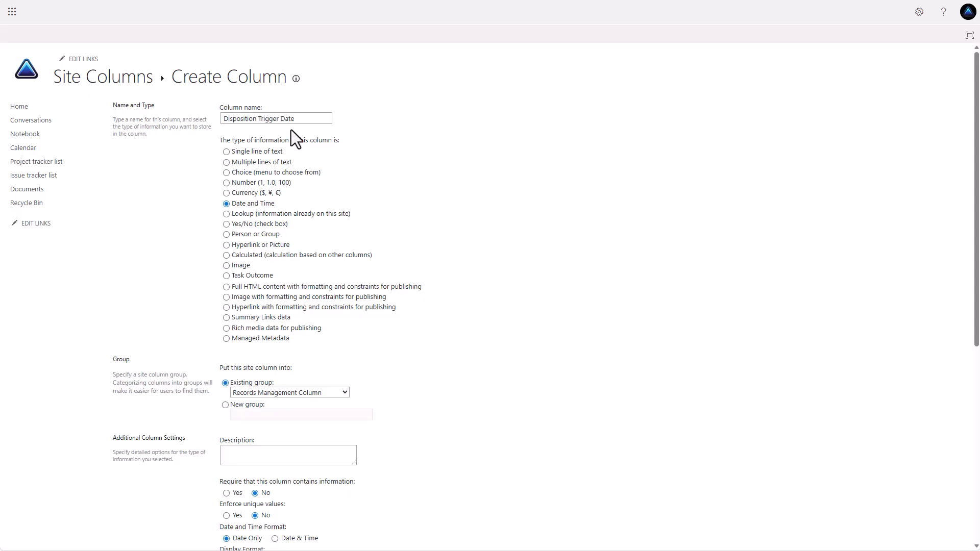
scroll(320, 130, down, 7)
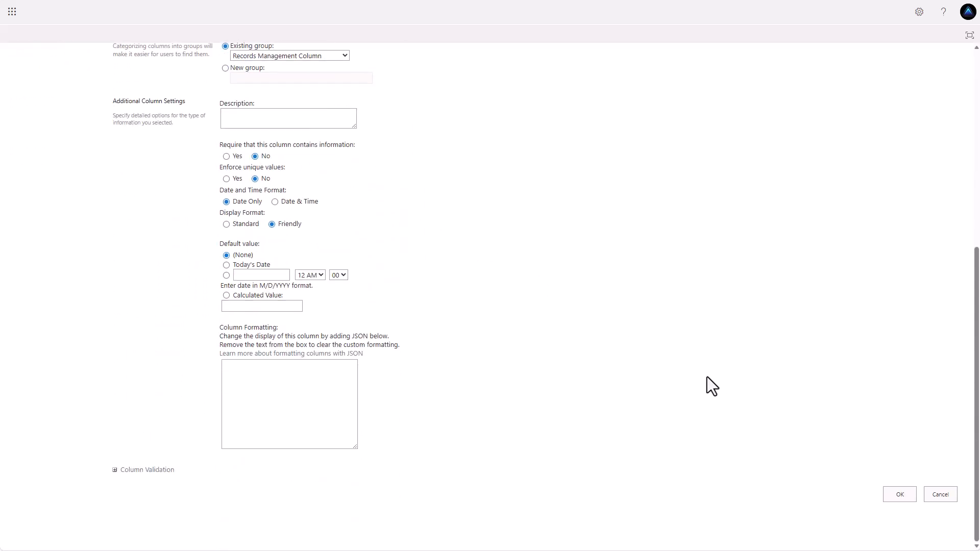
- Save the Disposition Trigger Date column, and start another site column named GRS Authority
click(908, 495)
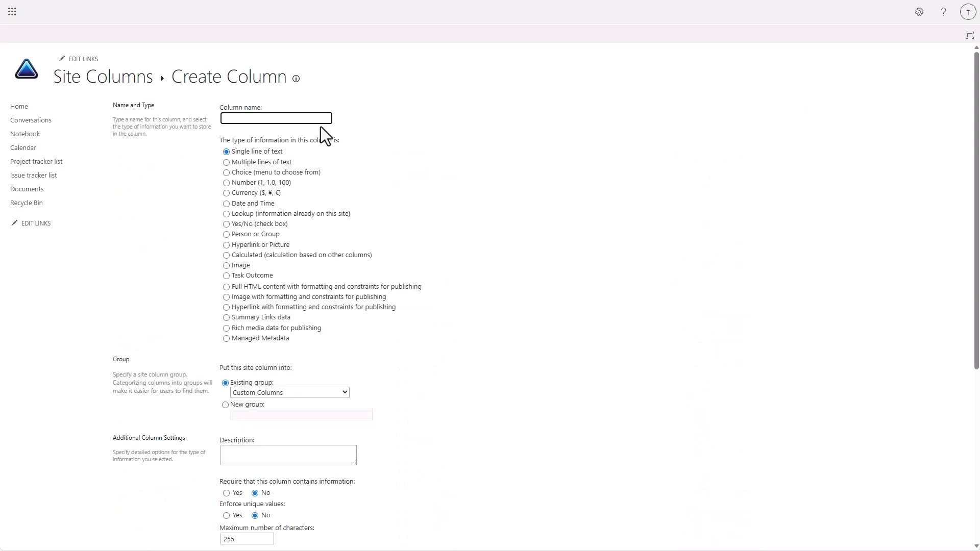
click(286, 119)
text(GRS Authority)
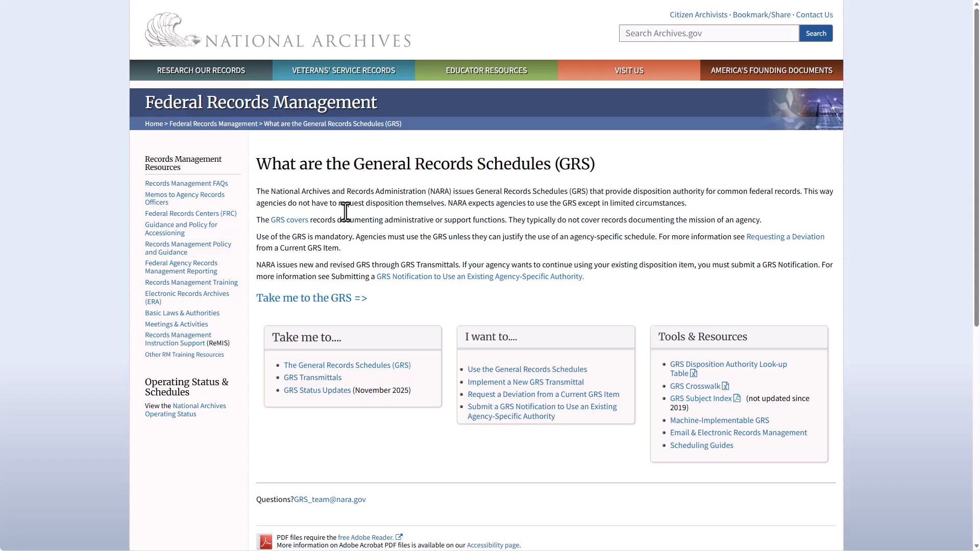
- On the National Archives site, open the GRS 1.1 Financial Management and Reporting Records PDF and examine its items, disposition instructions and authorities
click(345, 366)
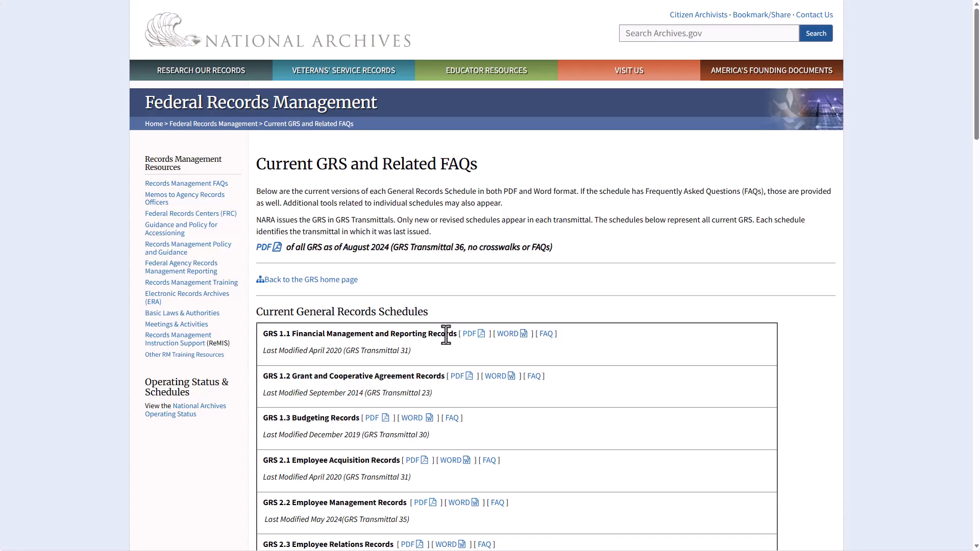
click(470, 337)
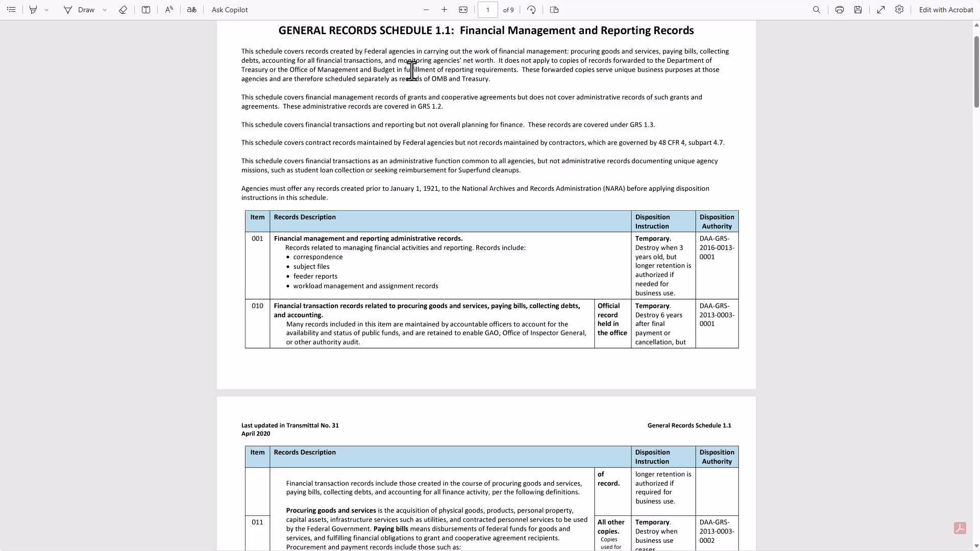
scroll(403, 213, down, 20)
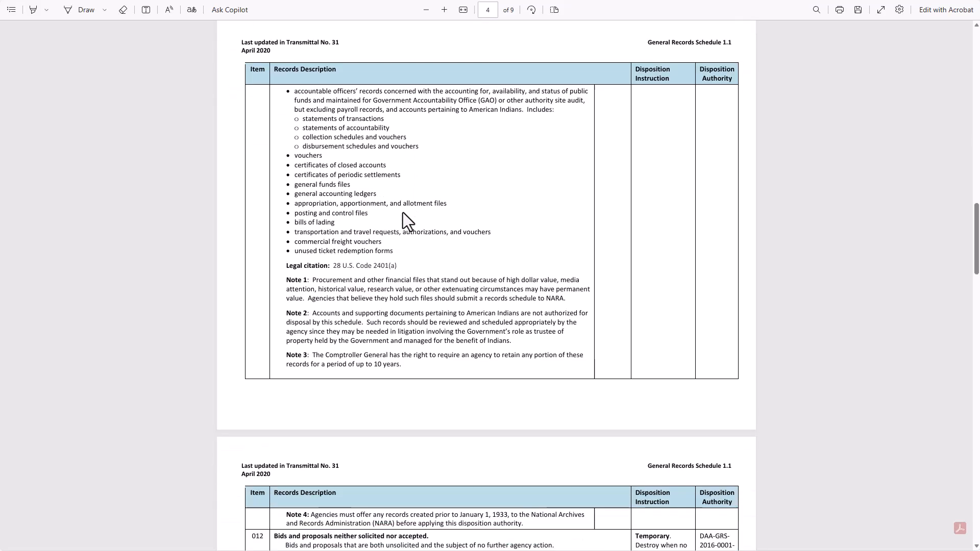
scroll(402, 212, down, 20)
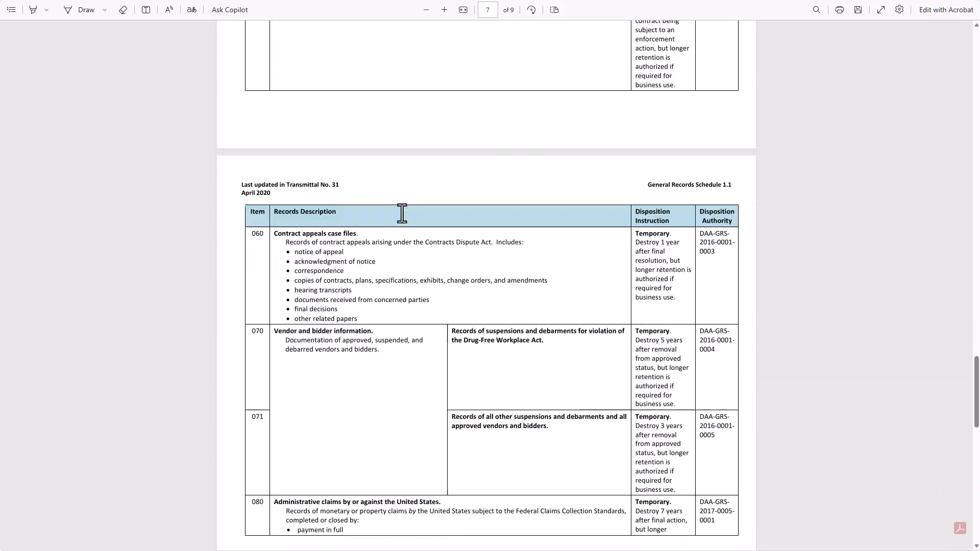
scroll(403, 212, down, 10)
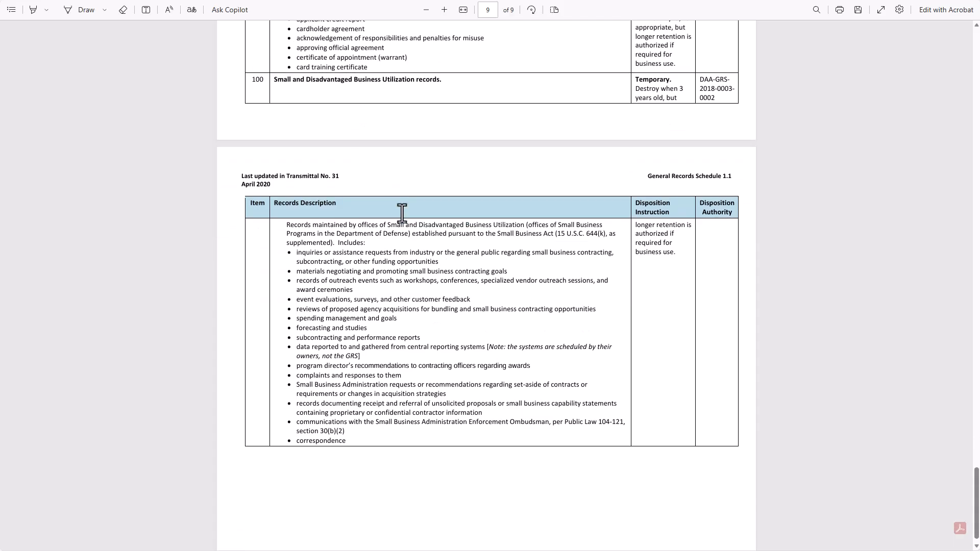
scroll(402, 213, up, 10)
scroll(403, 212, up, 20)
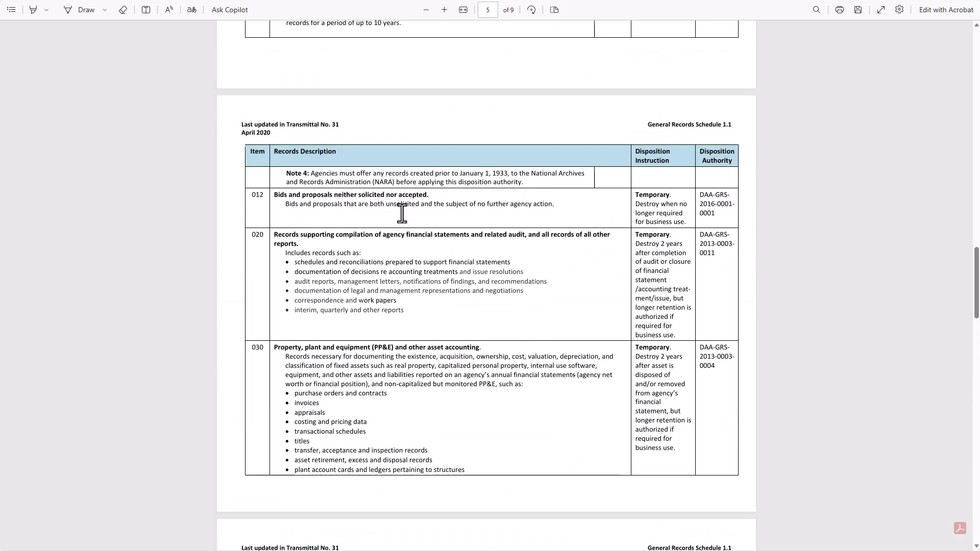
scroll(403, 212, up, 20)
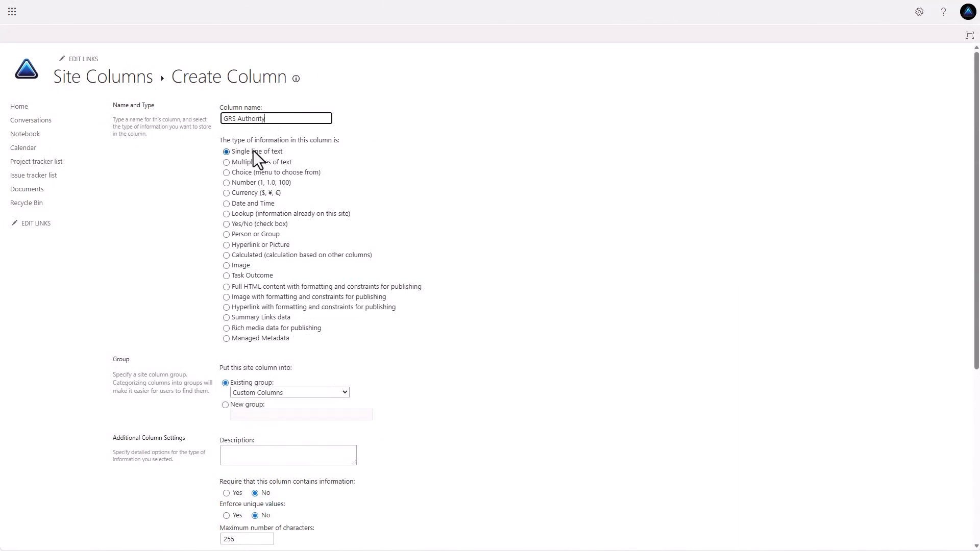
- Back in SharePoint, set the GRS Authority column's type to Choice and assign it to the existing Records Management Column group
click(225, 174)
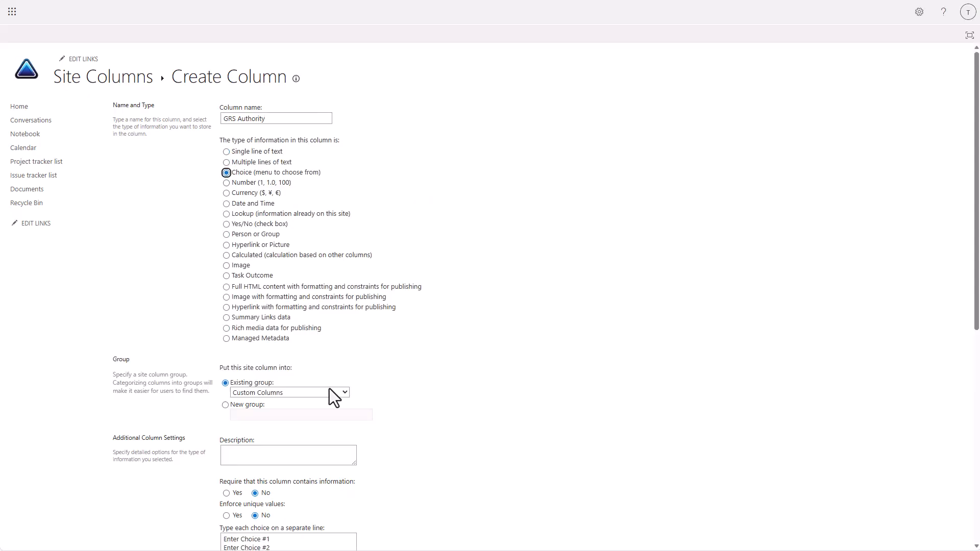
click(336, 393)
click(270, 534)
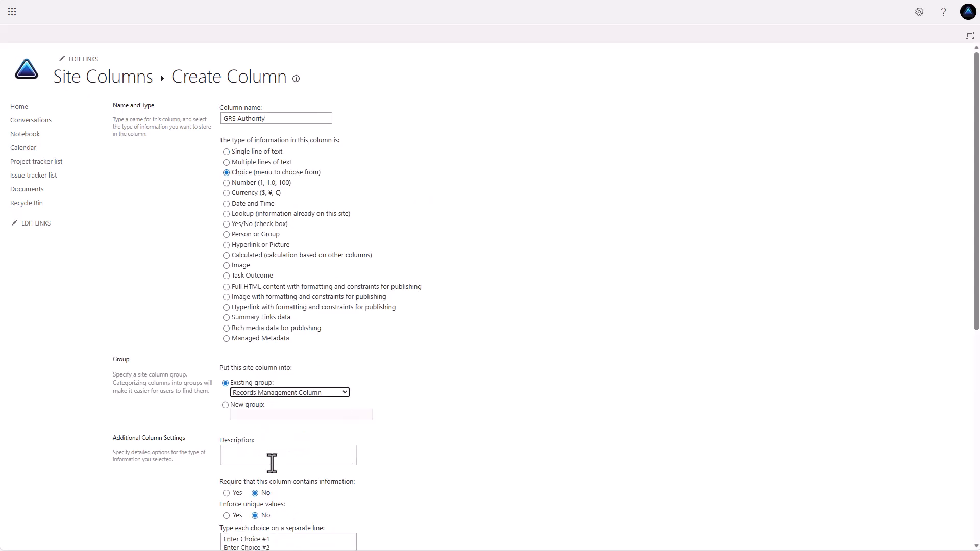
- Replace the placeholder choices with "GRS 1.1 - Financial Management Records" and "GRS 2.2 - Employee Records" on separate lines
scroll(321, 492, down, 1)
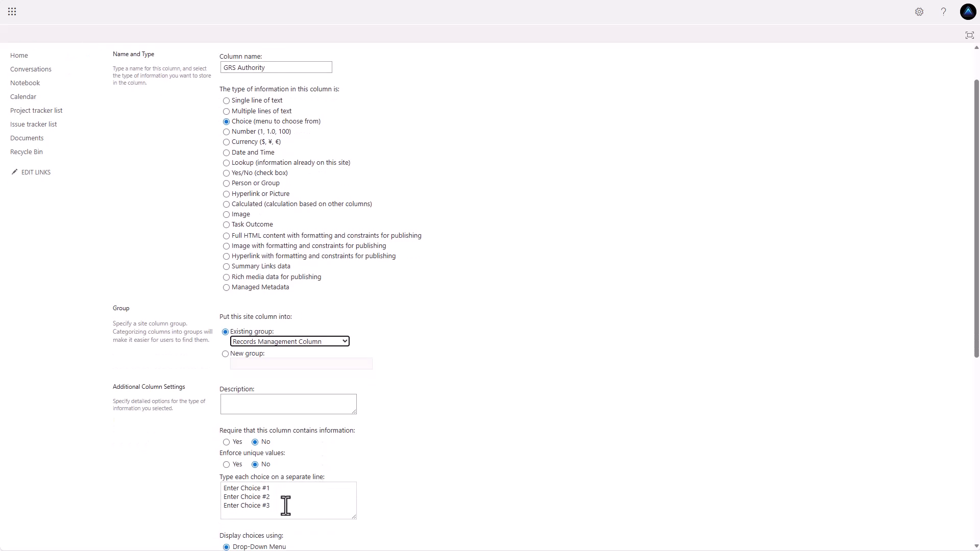
drag(284, 506, 213, 483)
key(BackSpace)
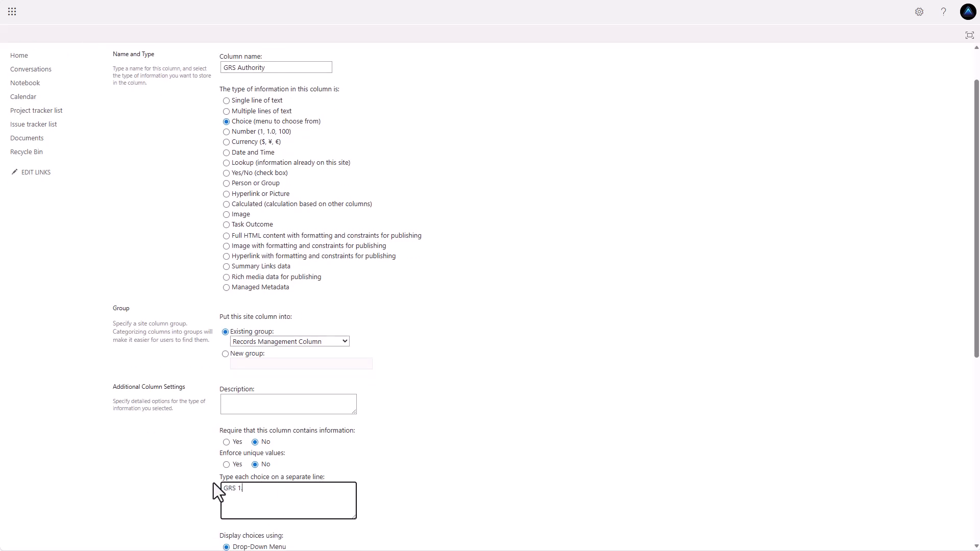
text(GRS 1.1 - Financial Management Records)
key(Return)
text(GRS 2 - Employee Recor)
key(BackSpace)
key(BackSpace)
key(BackSpace)
text(cords)
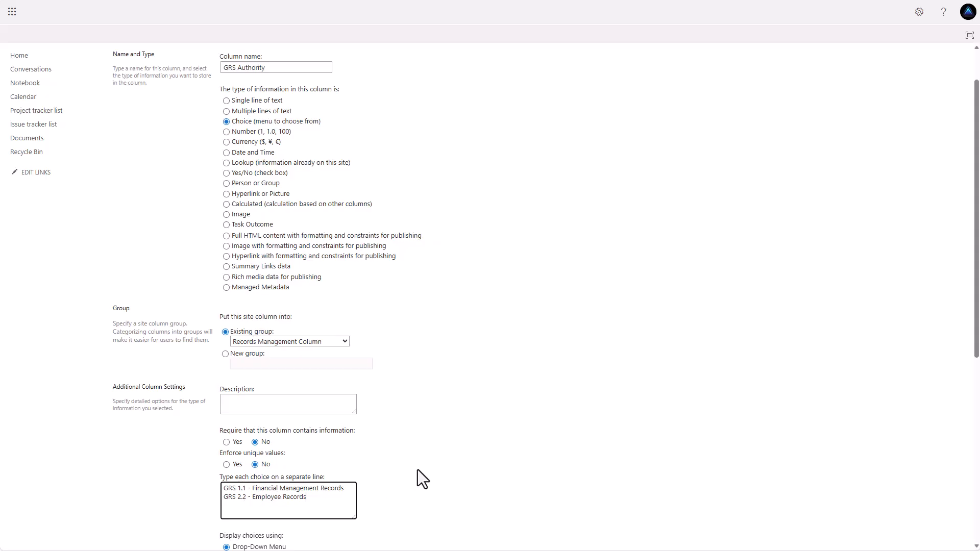
- Clear the default value of the GRS Authority column and save the column
scroll(417, 469, down, 2)
scroll(417, 470, down, 3)
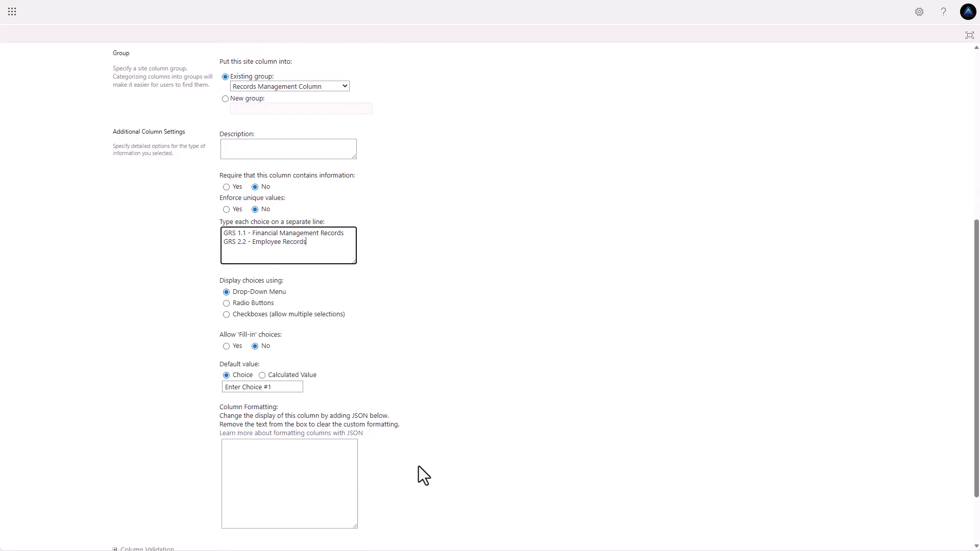
click(281, 386)
drag(281, 387, 198, 386)
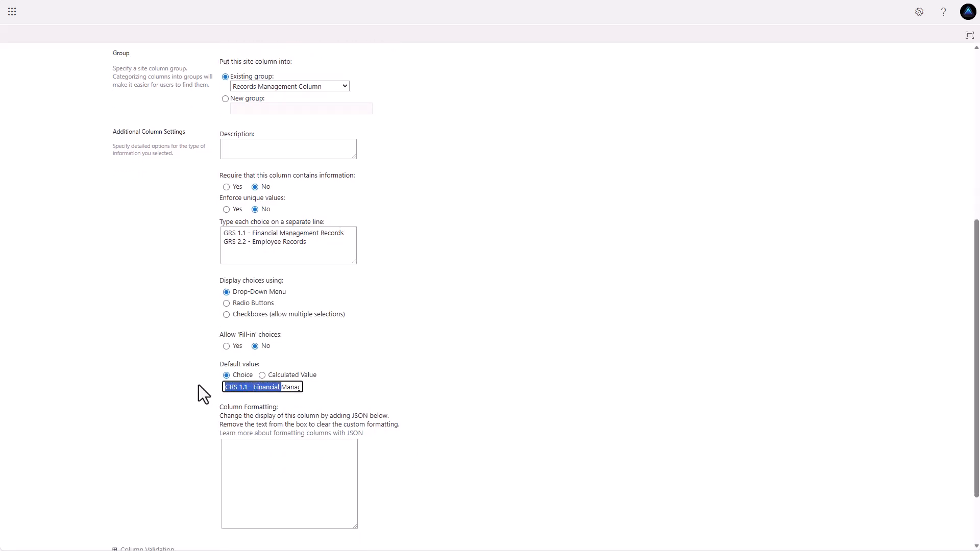
key(Delete)
key(Delete)
key(Delete)
key(Delete)
key(Delete)
key(Delete)
key(Delete)
key(Delete)
key(Delete)
key(Delete)
key(Delete)
key(Delete)
key(Delete)
key(Delete)
key(Delete)
key(Delete)
key(Delete)
key(Delete)
key(Delete)
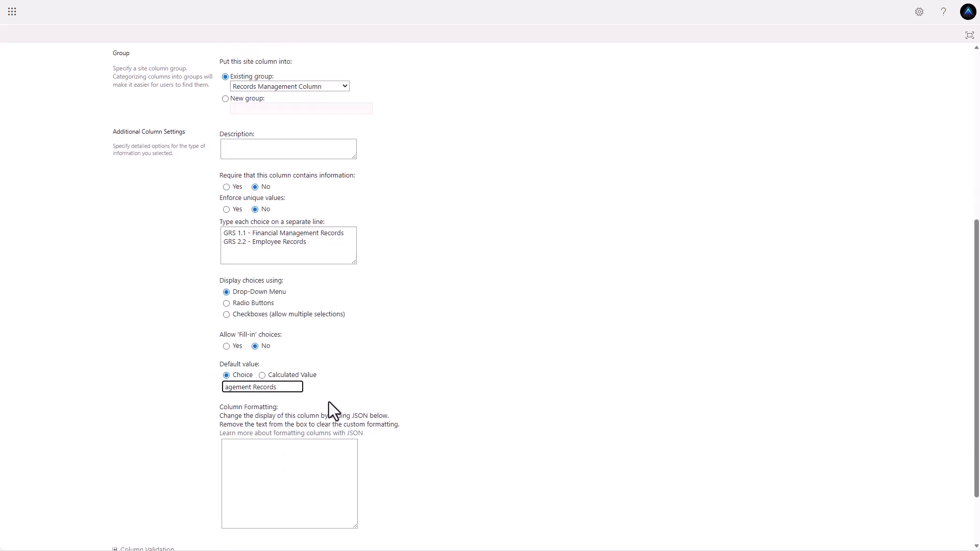
click(393, 382)
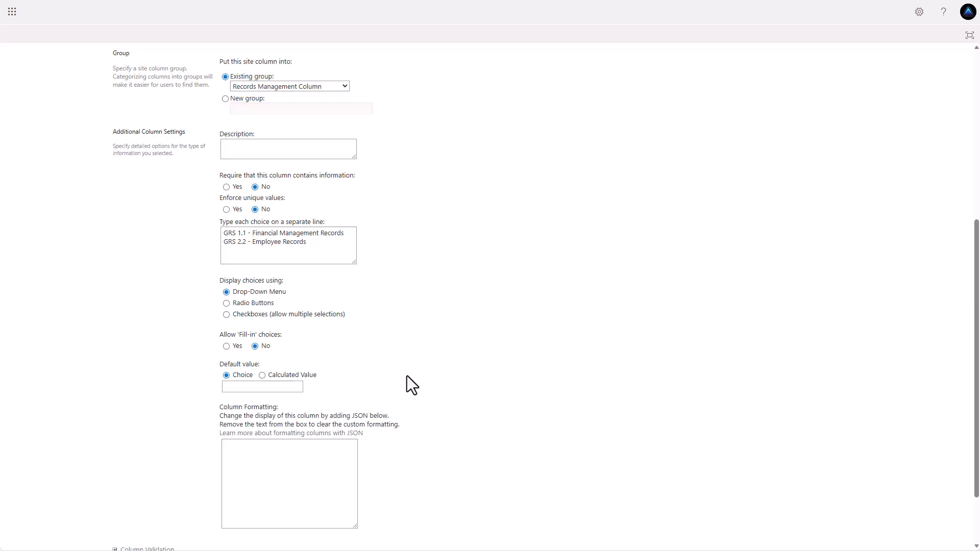
scroll(449, 375, down, 2)
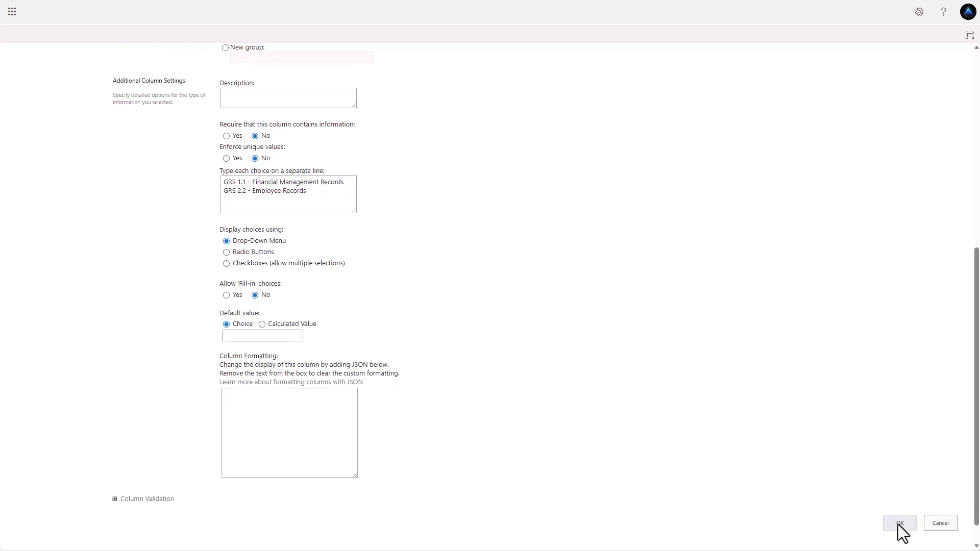
click(899, 523)
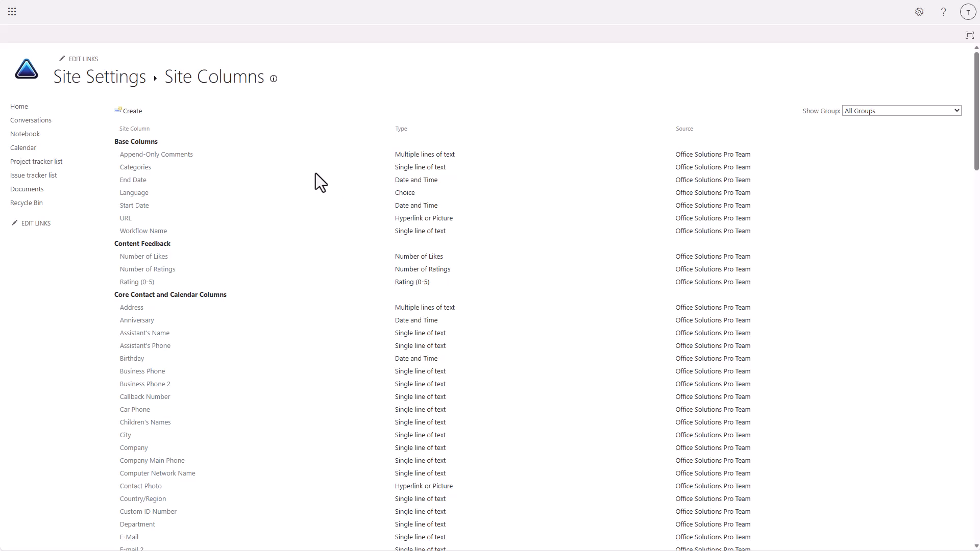
- Start another site column named GRS Item with the Choice type
click(130, 122)
text(GRS)
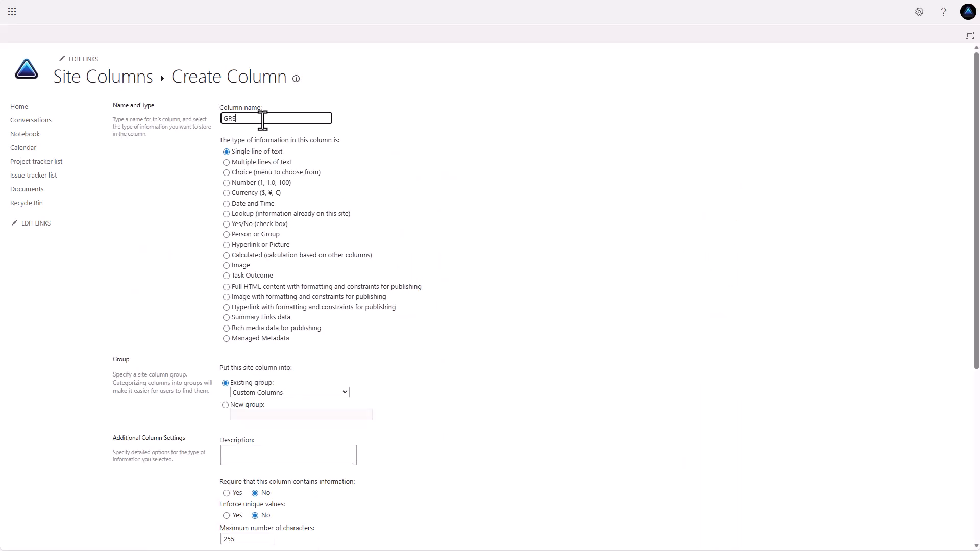
text( Item)
click(228, 176)
- Replace the GRS Item column's placeholder choices with 001 through 010, one per line, and review the column's settings
scroll(384, 223, down, 1)
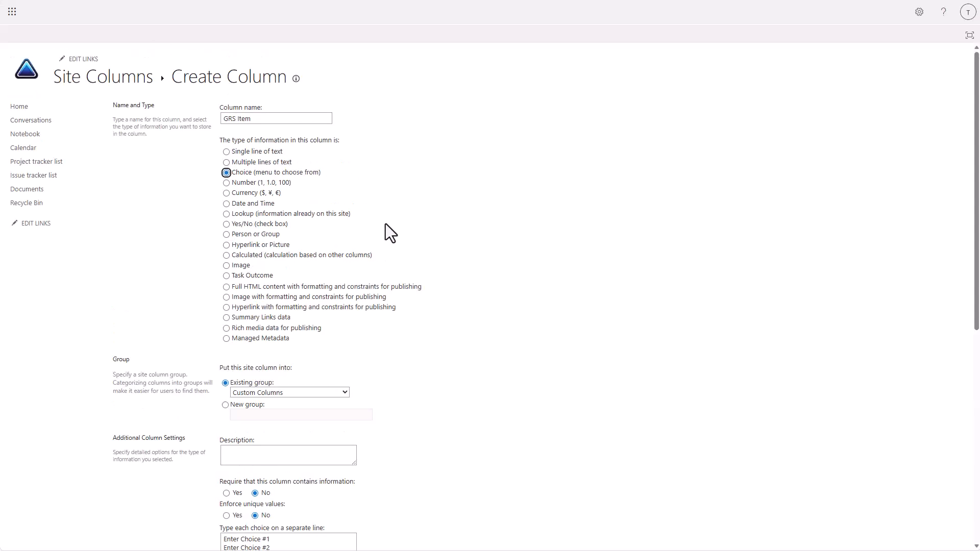
scroll(413, 252, down, 1)
scroll(412, 252, down, 3)
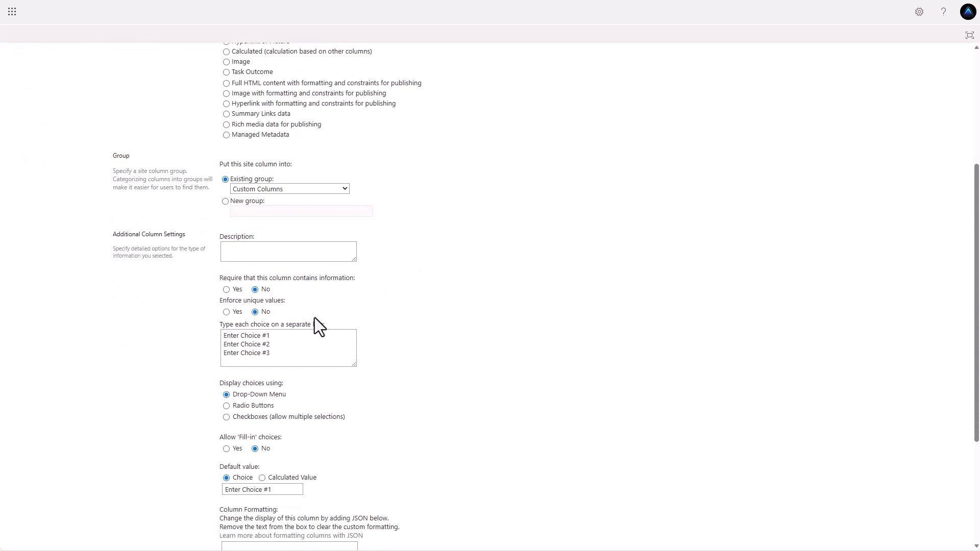
drag(278, 351, 161, 317)
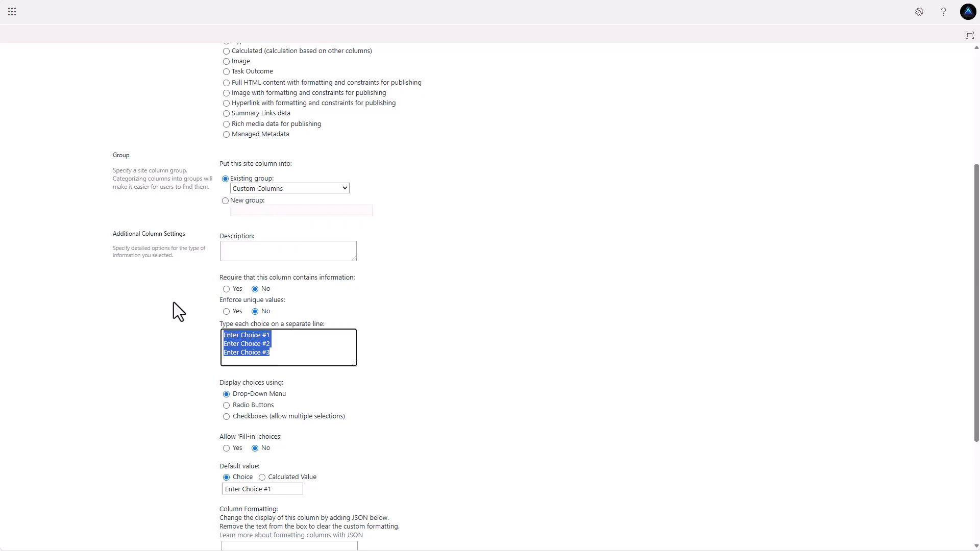
text(001 )
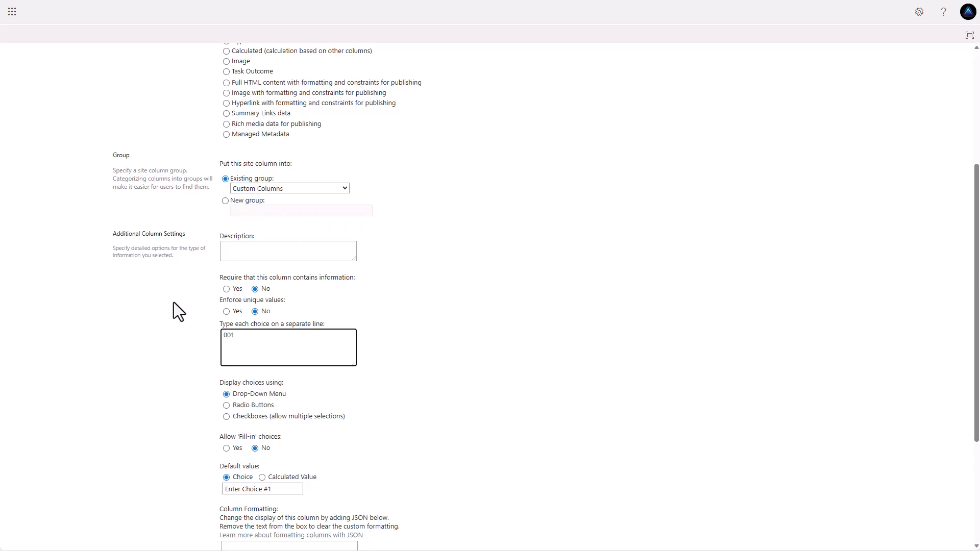
text(002)
key(Return)
text(003 )
text(004)
key(Return)
text(005)
key(Return)
text(006)
key(Return)
text(007)
key(Return)
text(008)
key(Return)
text(009)
key(Return)
text(010)
scroll(234, 350, up, 2)
scroll(234, 350, down, 1)
scroll(237, 351, up, 3)
scroll(237, 351, down, 3)
scroll(237, 351, down, 1)
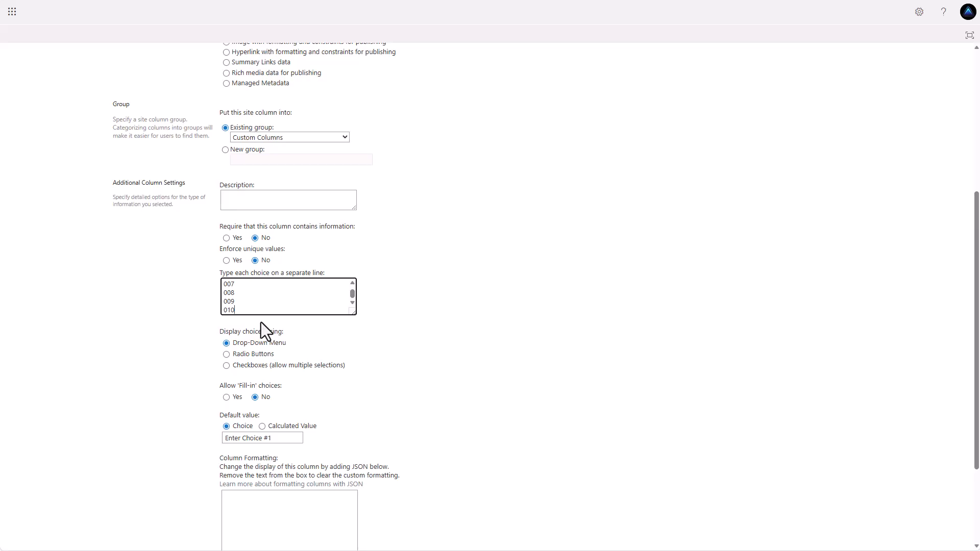
scroll(327, 347, down, 2)
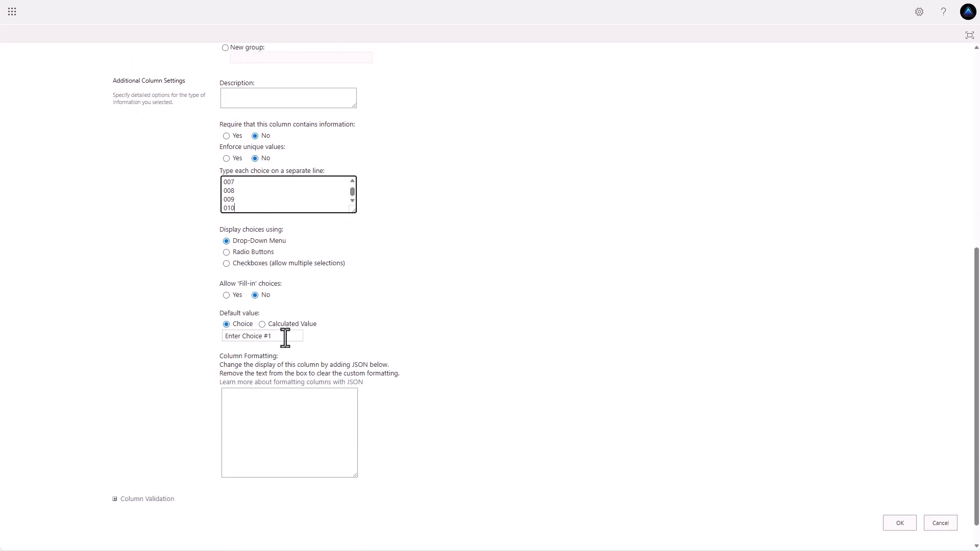
- Clear the default value of the GRS Item column and save the column
click(284, 337)
text(001)
key(BackSpace)
key(BackSpace)
key(BackSpace)
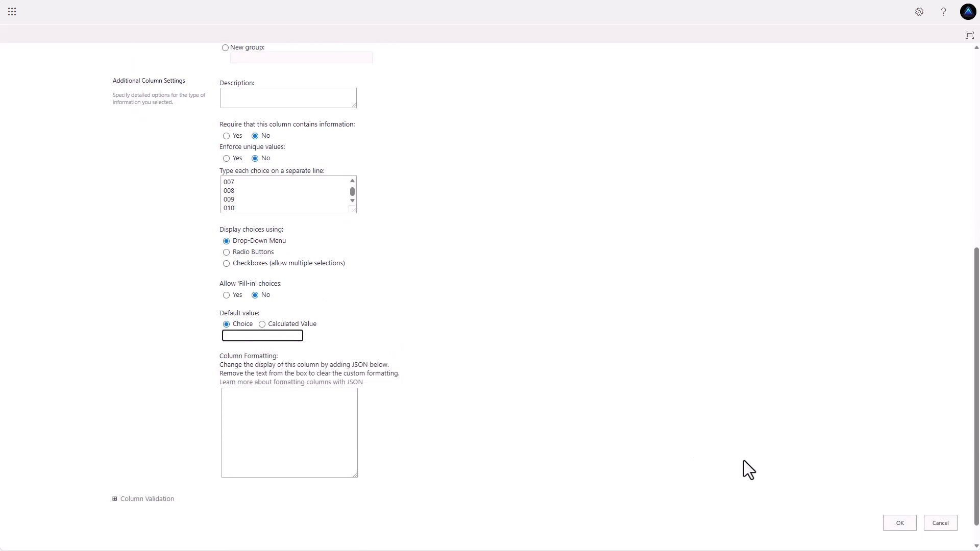
click(899, 524)
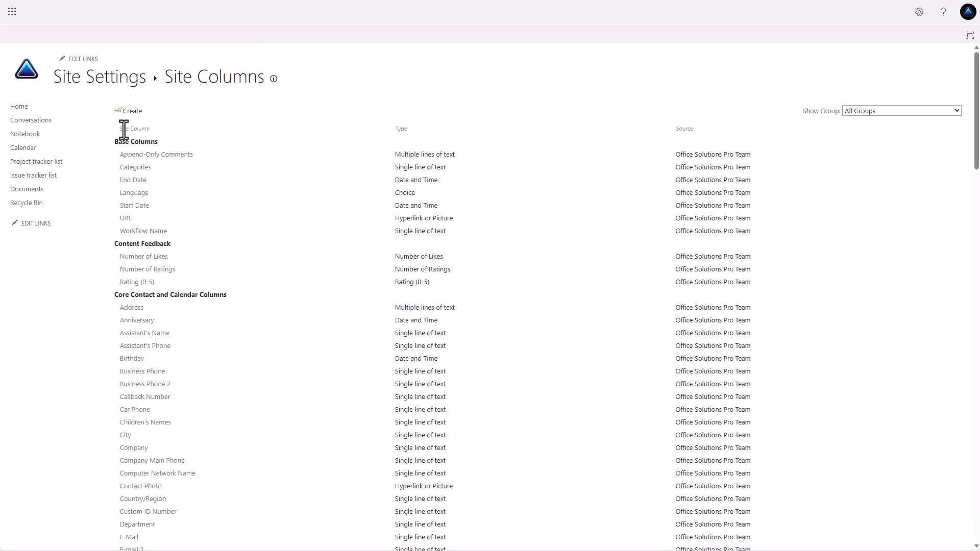
- Start a new site column named Disposition Instructions with the Choice type
click(129, 114)
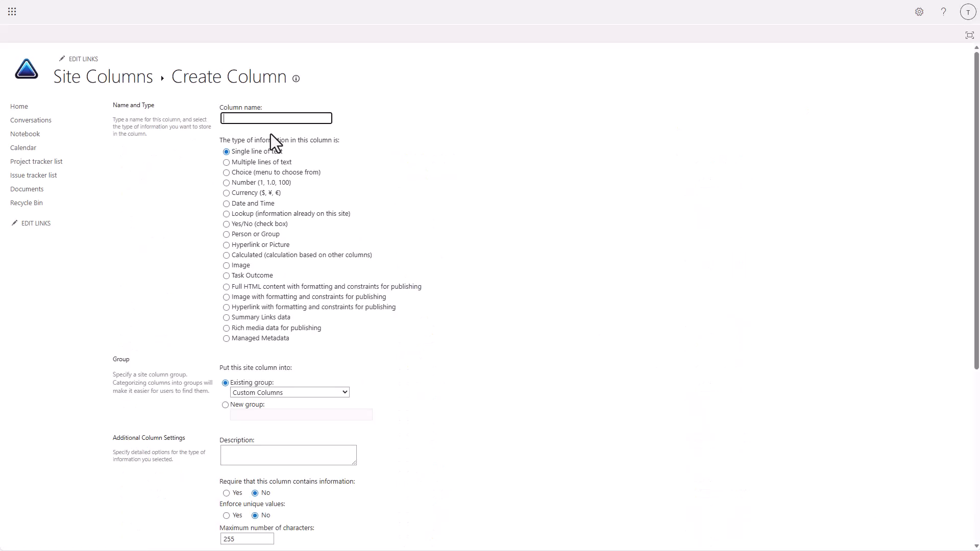
text(Disposition Instructions)
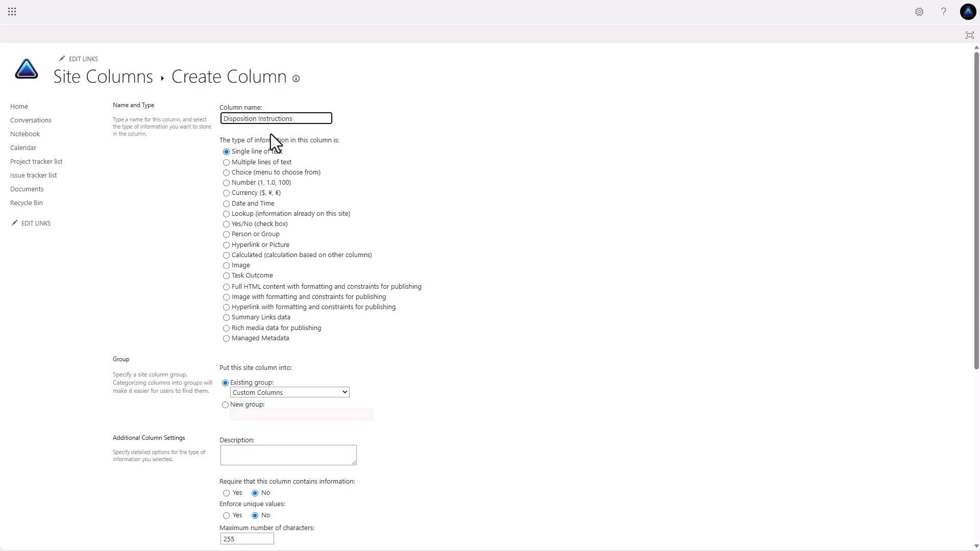
click(225, 174)
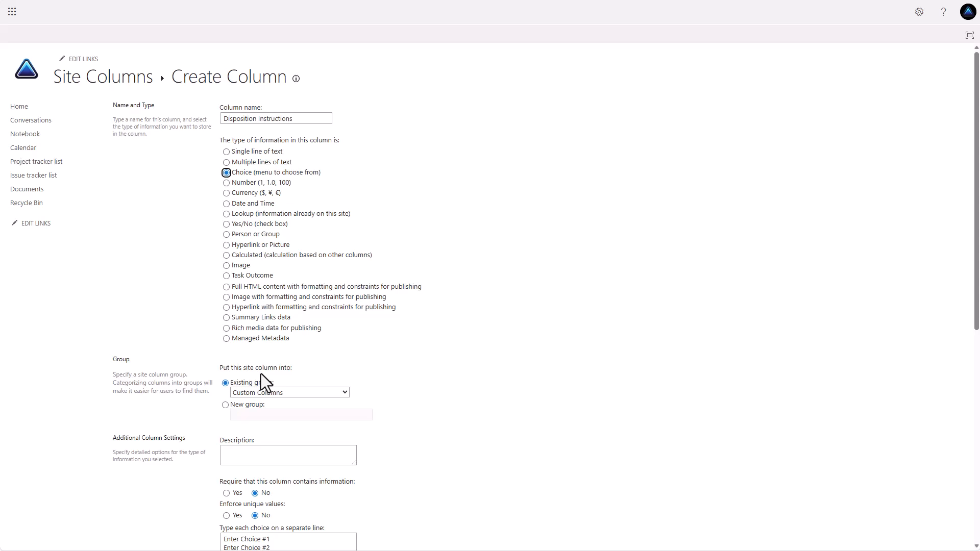
- Replace the placeholder choices with the copied disposition instructions, including "Temporary. Destroy when 3 years old.", leave the default value empty, and save the column
scroll(390, 153, down, 3)
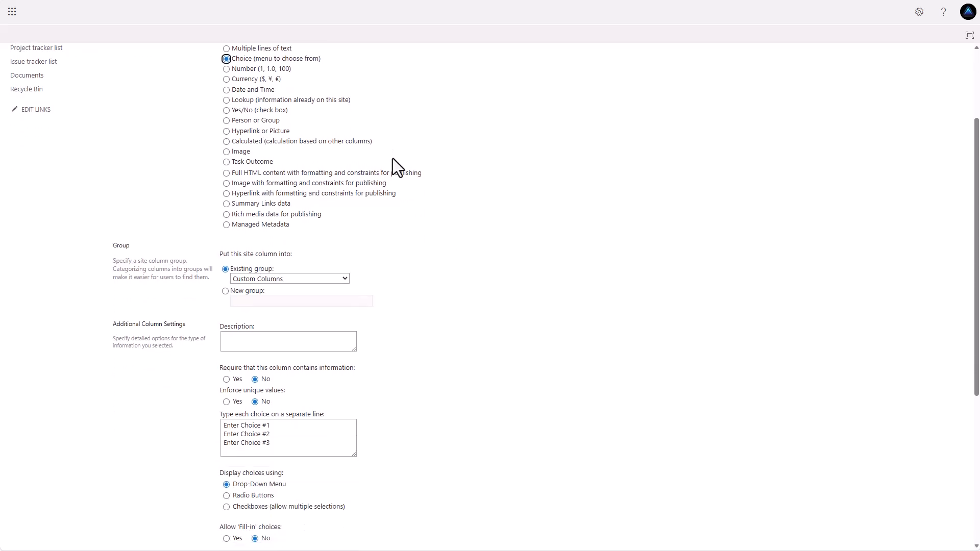
drag(276, 409, 201, 387)
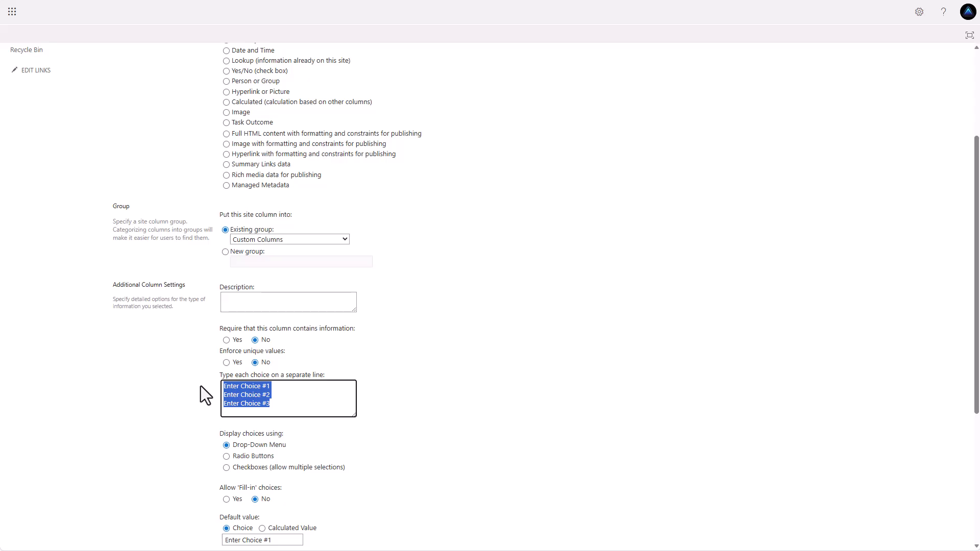
key(BackSpace)
key(ctrl+v)
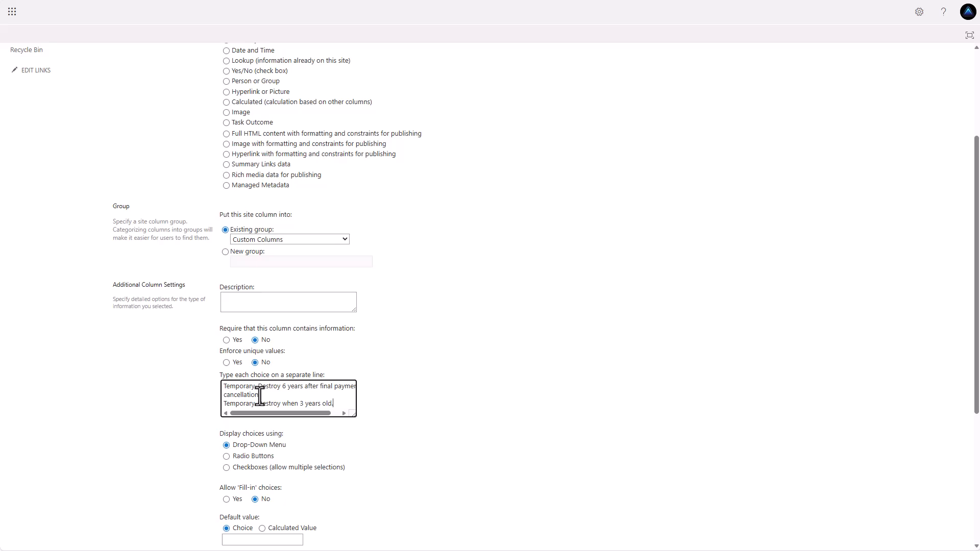
scroll(440, 449, down, 4)
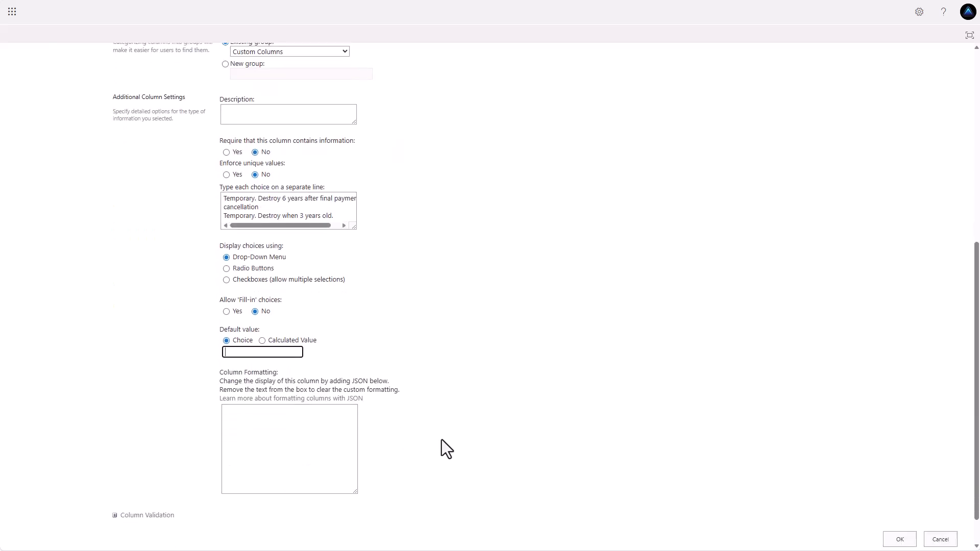
click(901, 527)
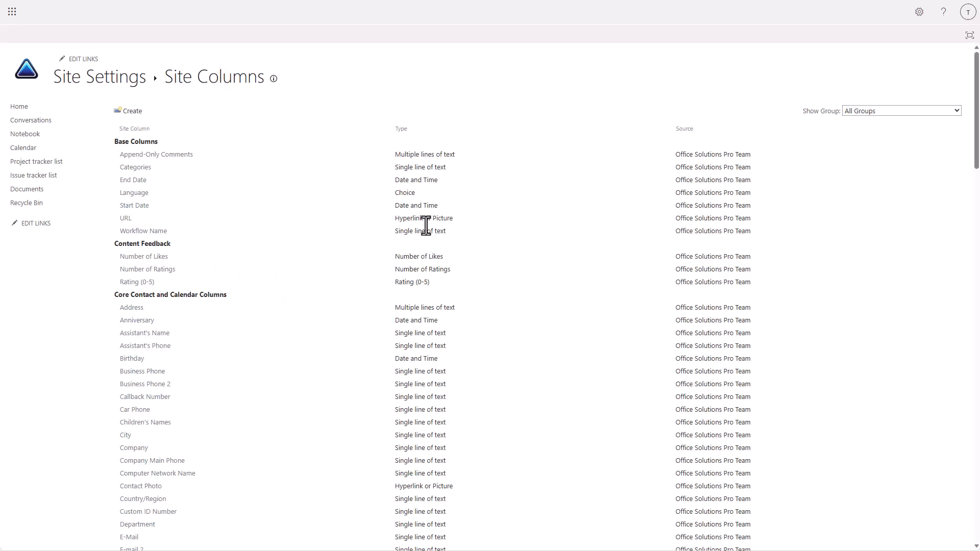
- Start a new site column named Disposition Date with the Calculated type in the existing Records Management Column group
click(134, 113)
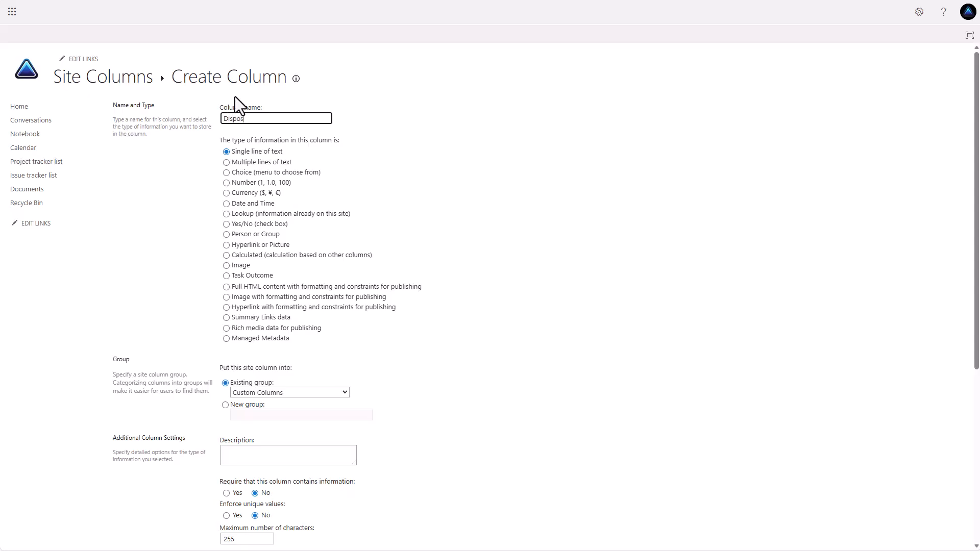
text(Disposition Date)
click(229, 256)
scroll(326, 313, down, 2)
click(341, 291)
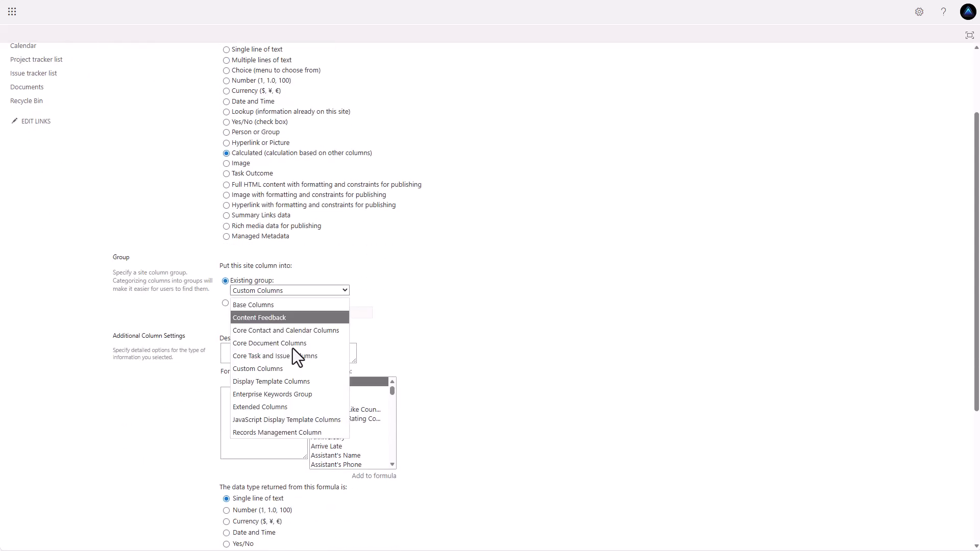
click(274, 432)
- Insert the Disposition Trigger Date column into the Disposition Date formula
click(263, 406)
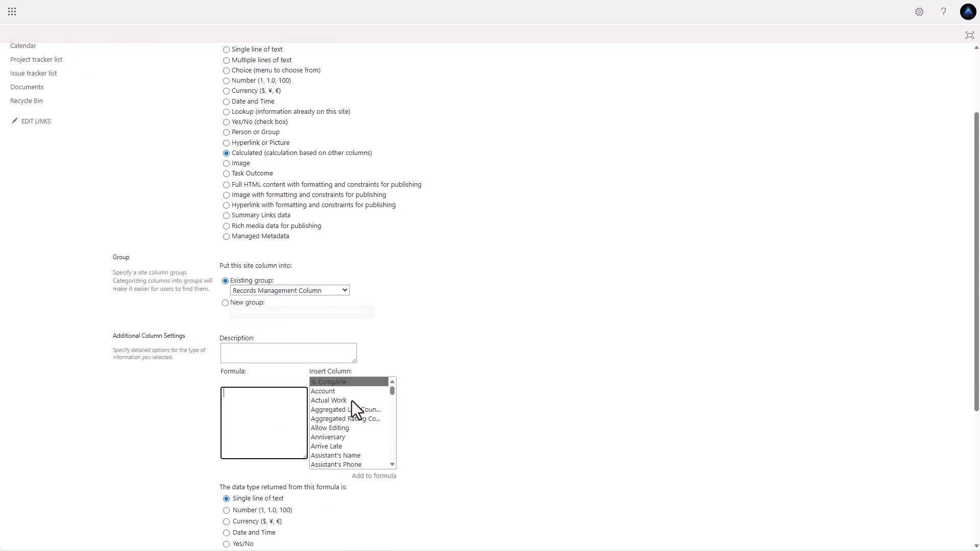
scroll(351, 400, down, 5)
scroll(352, 398, down, 8)
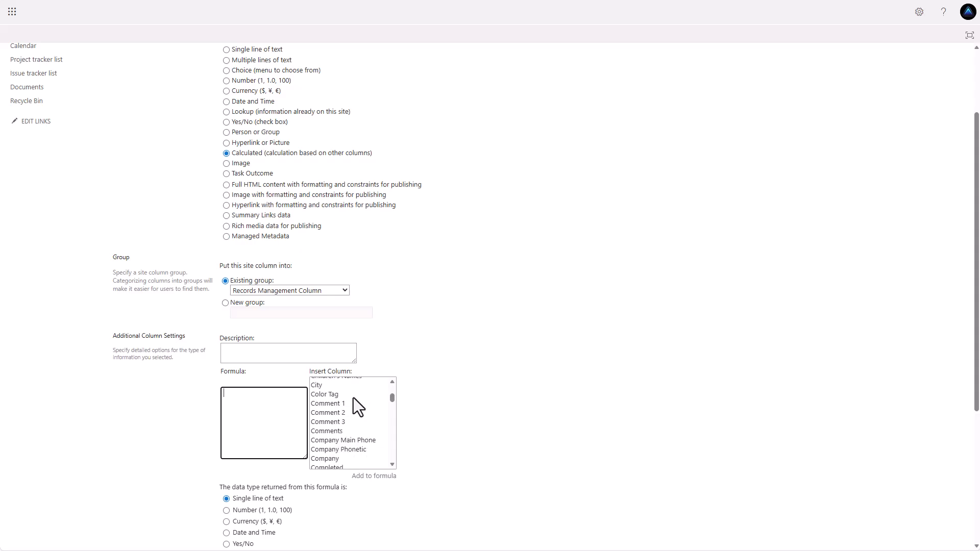
scroll(353, 396, down, 3)
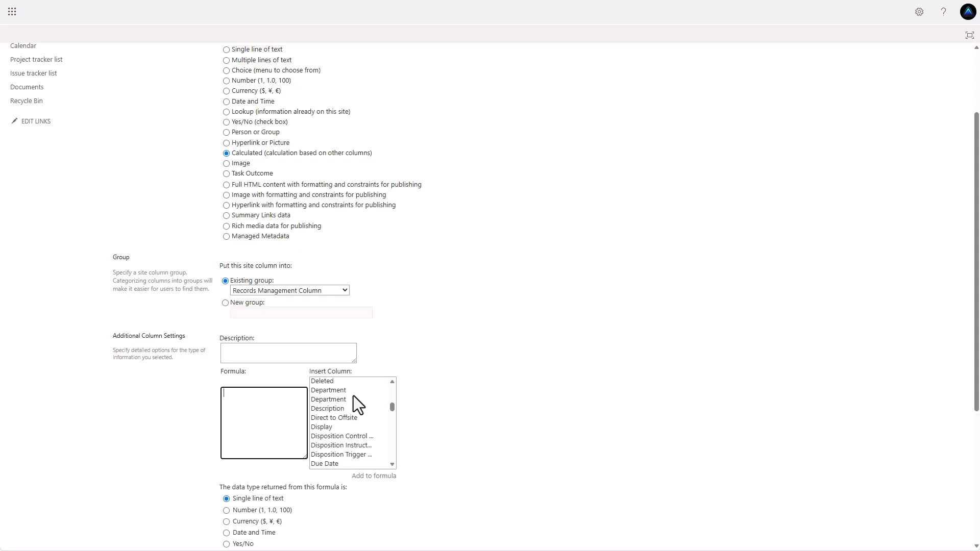
double_click(345, 452)
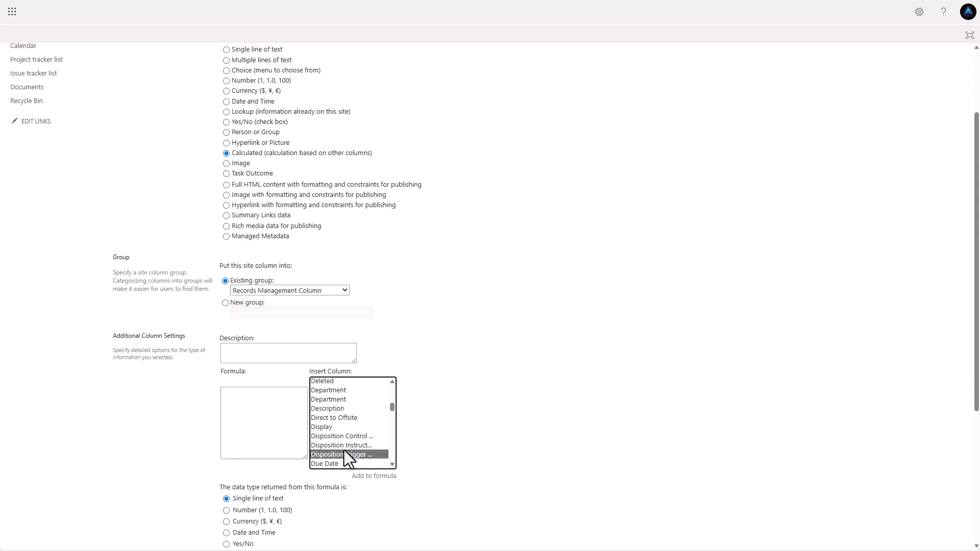
- Complete the formula as [Disposition Trigger Date] + (365 * [Retention Period (Years)])
click(301, 394)
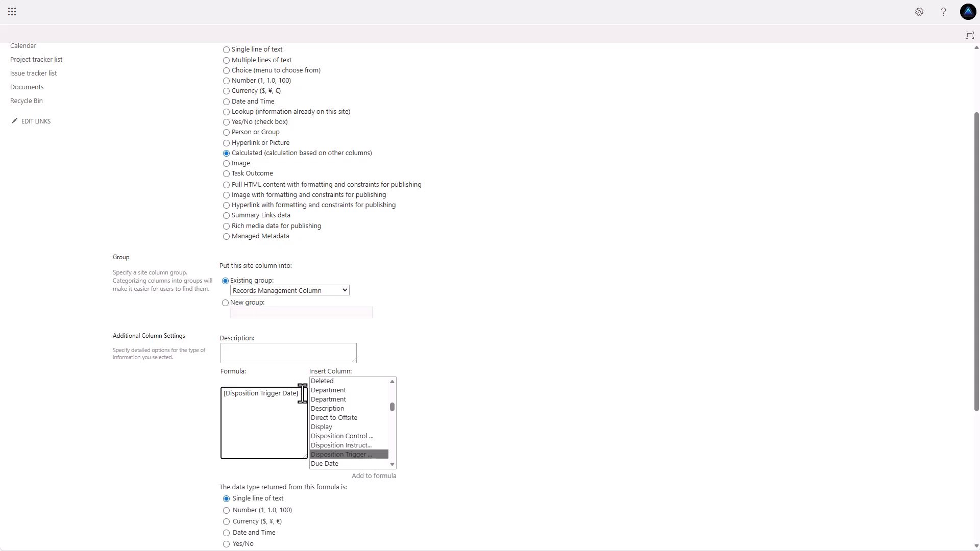
text((365 *)
scroll(339, 435, down, 10)
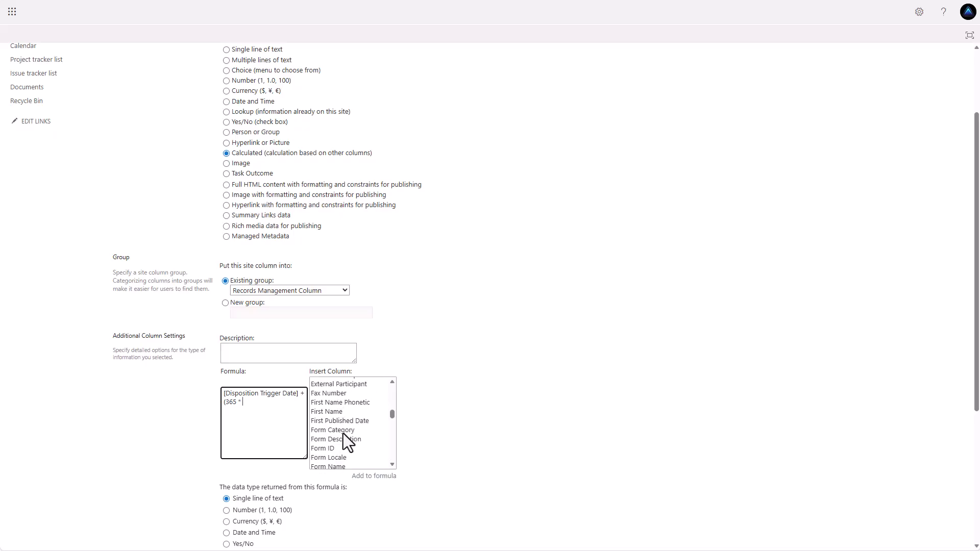
scroll(343, 433, down, 12)
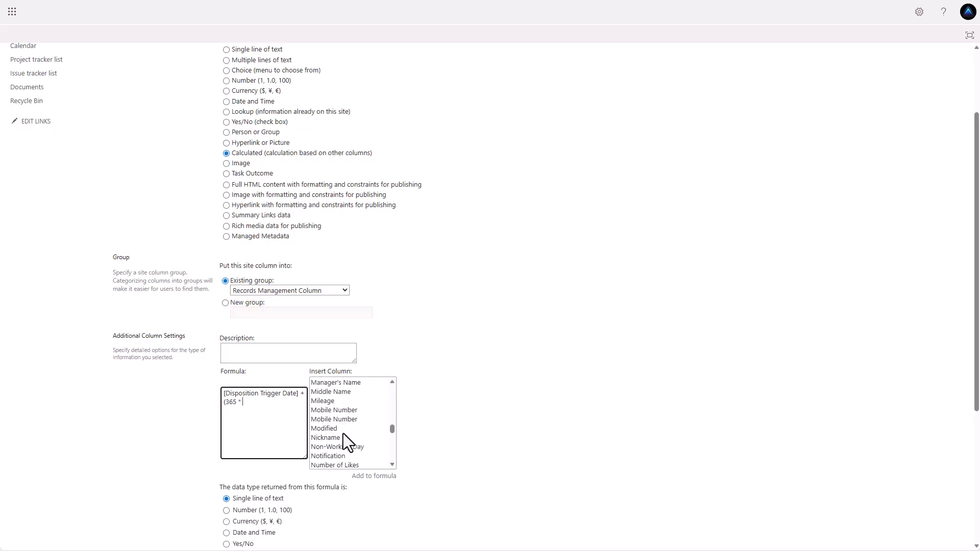
scroll(344, 433, down, 5)
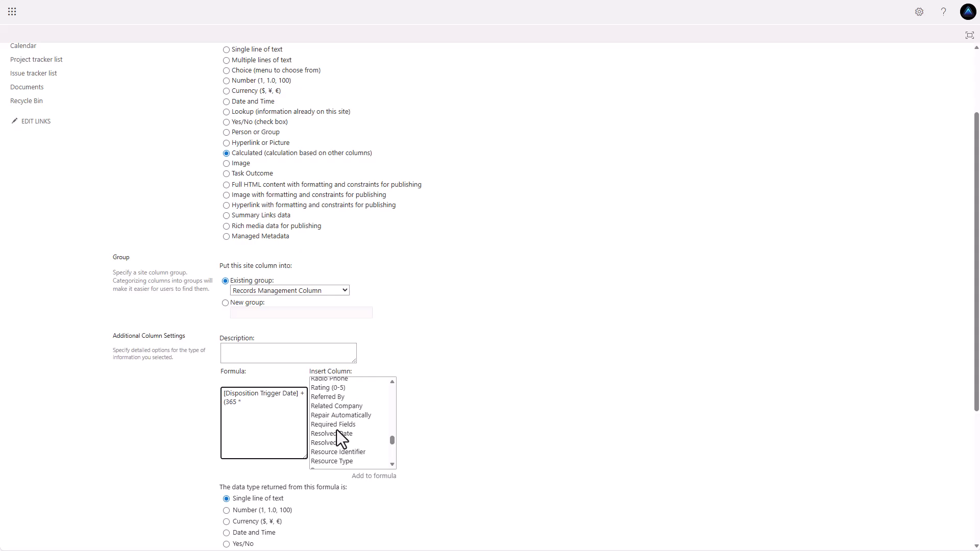
double_click(337, 428)
click(252, 412)
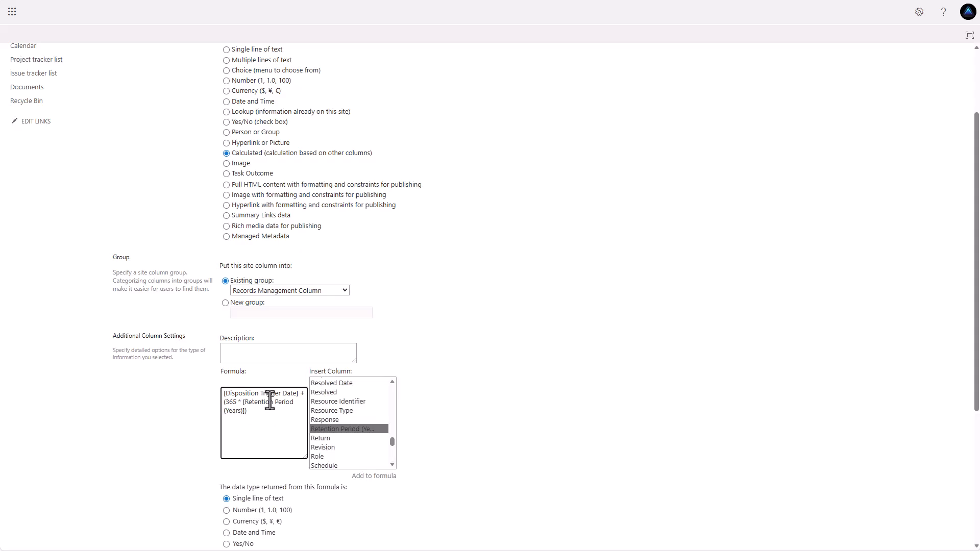
- Set the formula's returned data type to Date and Time and save the Disposition Date column
click(233, 533)
scroll(448, 461, down, 5)
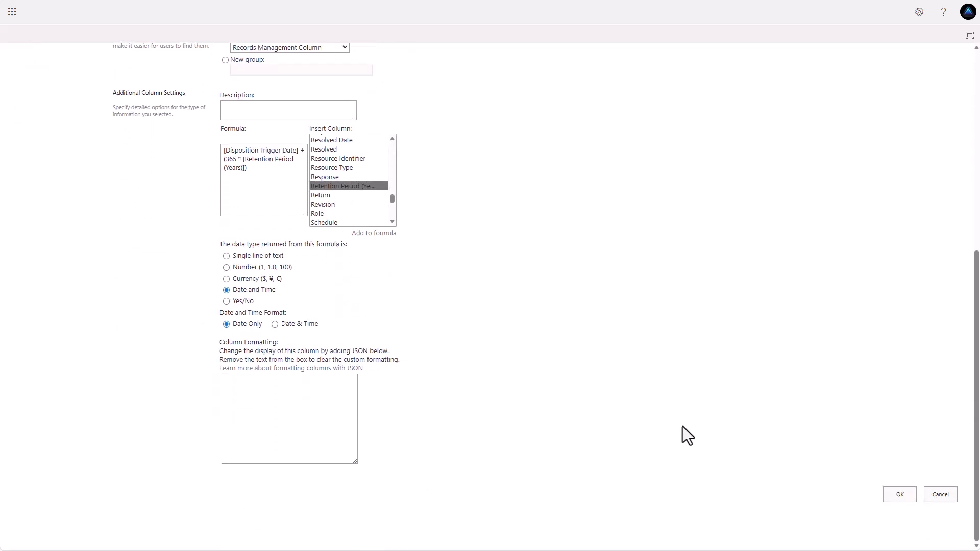
click(903, 495)
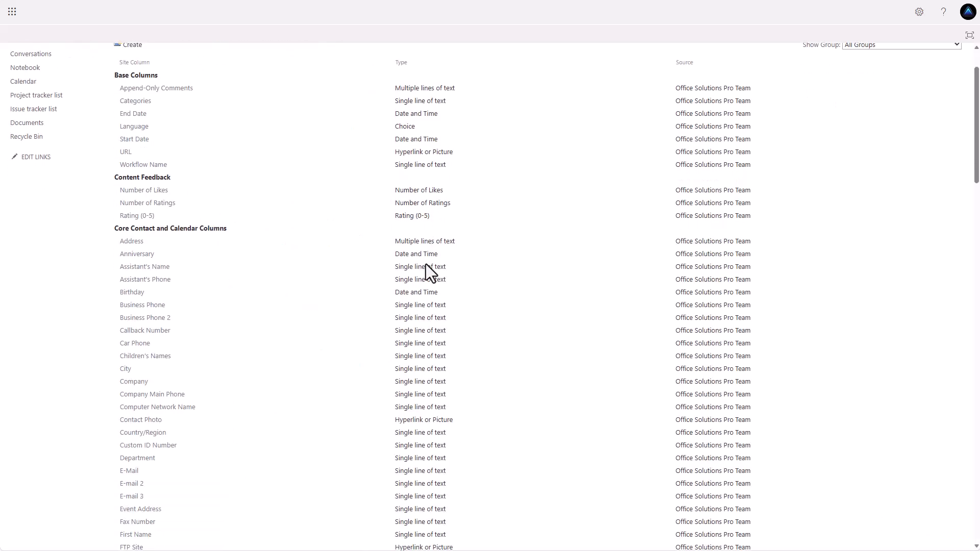
- Review the site columns list and filter it to the Records Management Column group
scroll(425, 264, down, 15)
scroll(422, 264, down, 16)
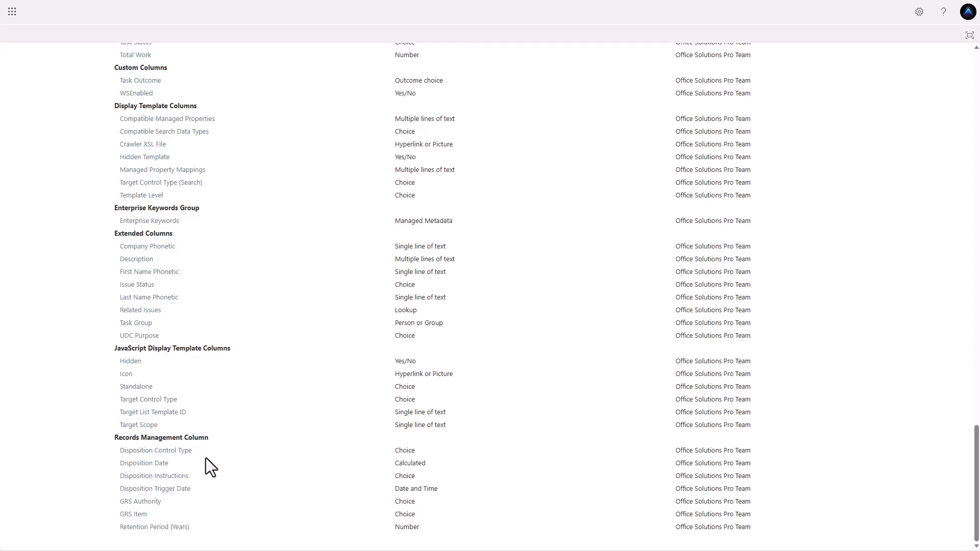
scroll(278, 453, up, 20)
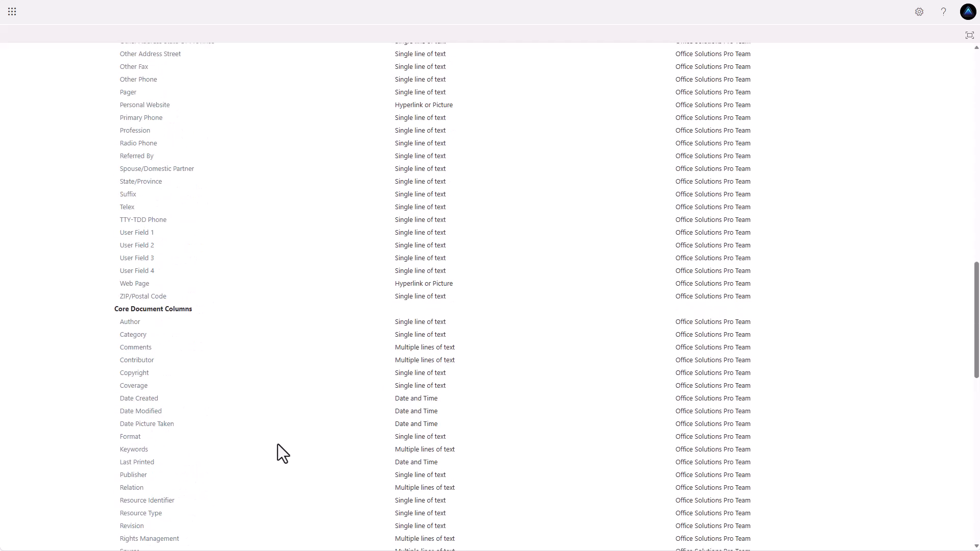
scroll(523, 312, up, 7)
click(886, 111)
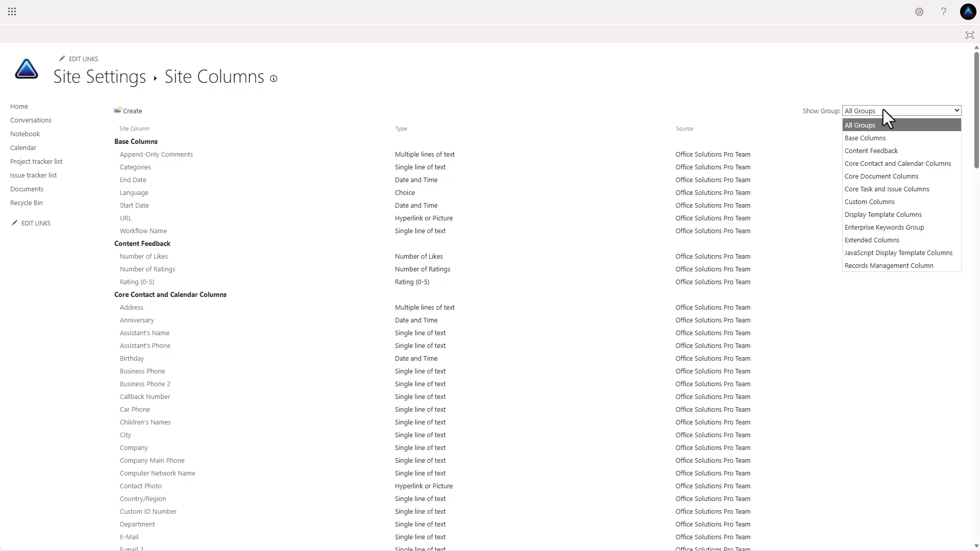
click(897, 265)
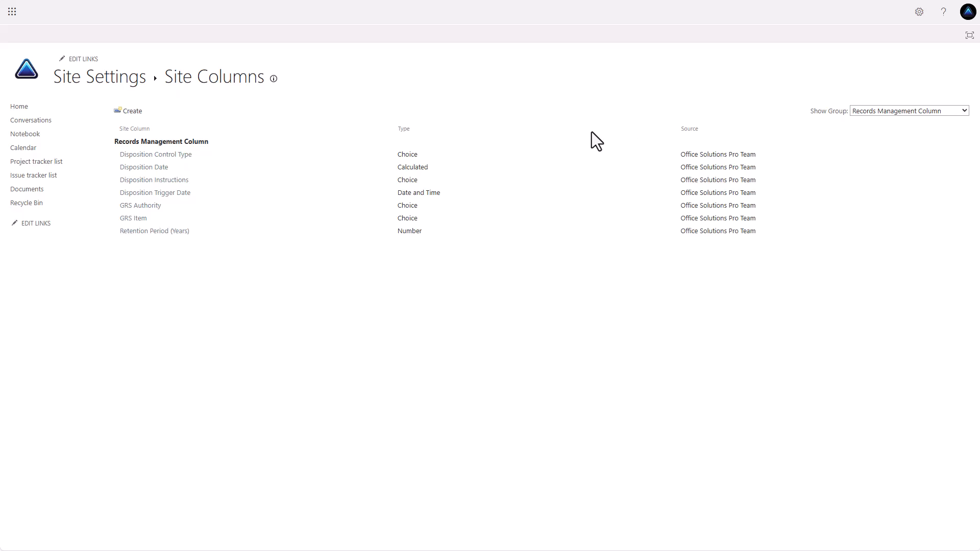
- Start a new site content type named "GRS 1.1 - Financial Management Records" from the site's content type gallery
click(87, 83)
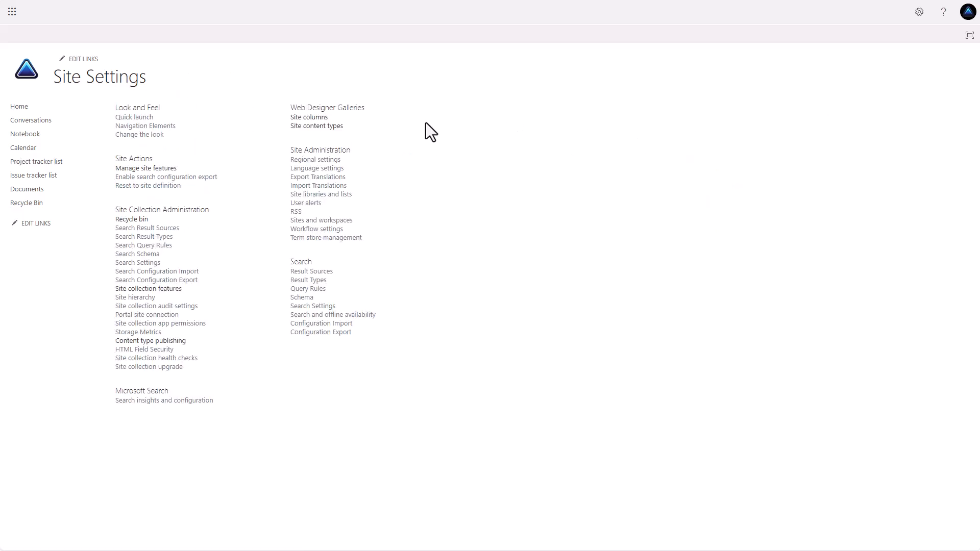
click(338, 128)
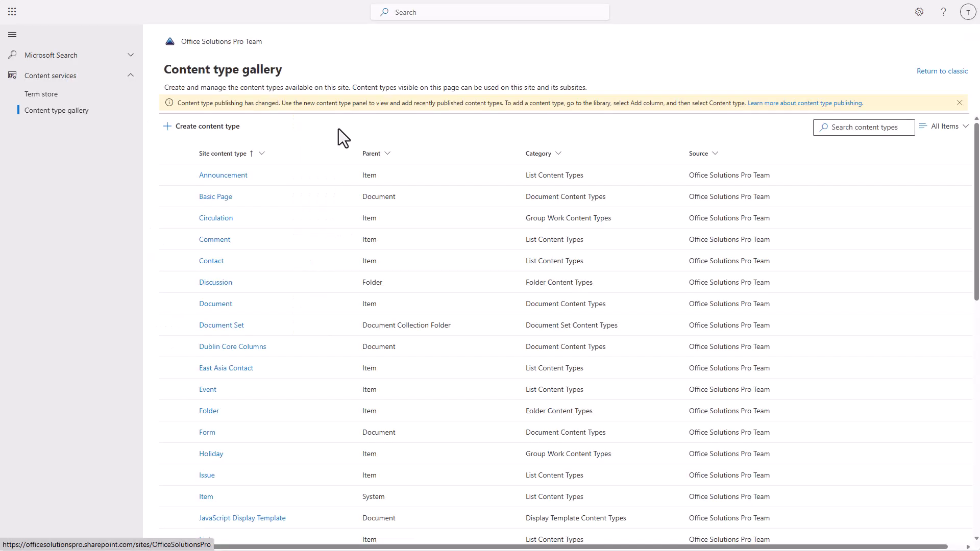
click(211, 136)
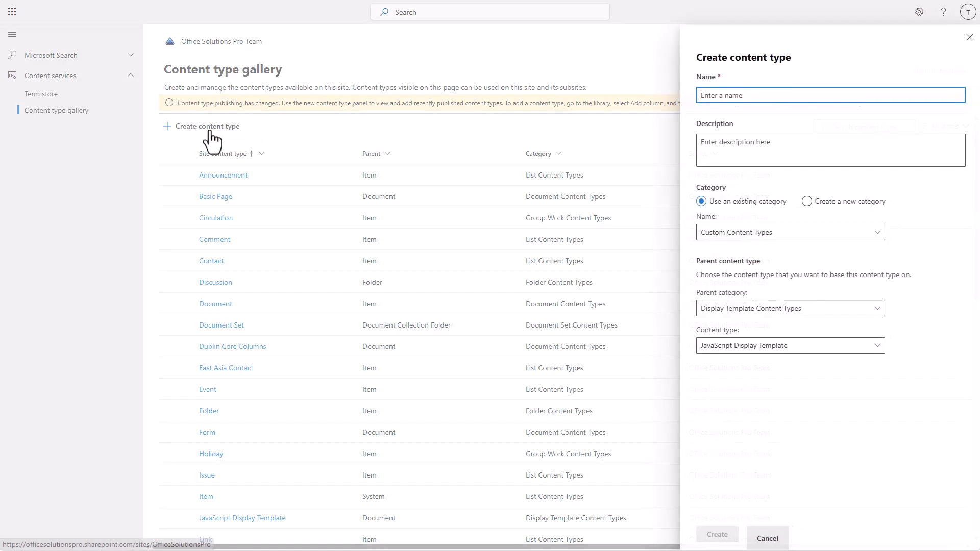
click(722, 96)
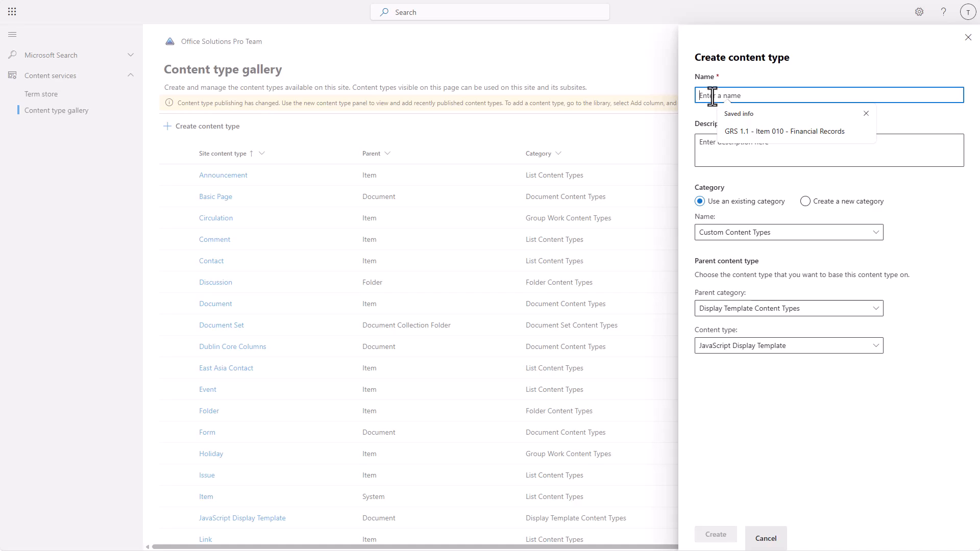
click(769, 98)
text(GRS )
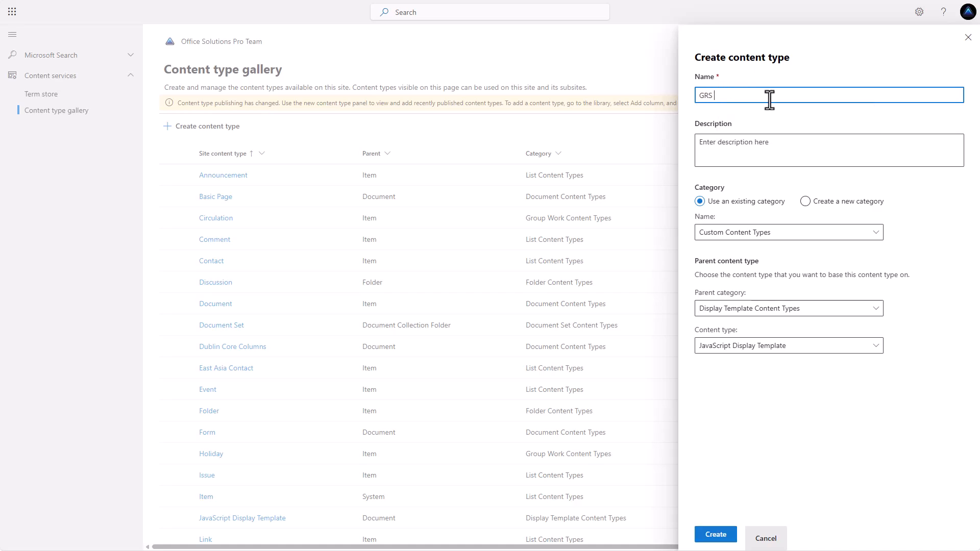
text(1.1 - Financial Management Records)
- Assign the content type to a new category named "Records Management"
click(770, 233)
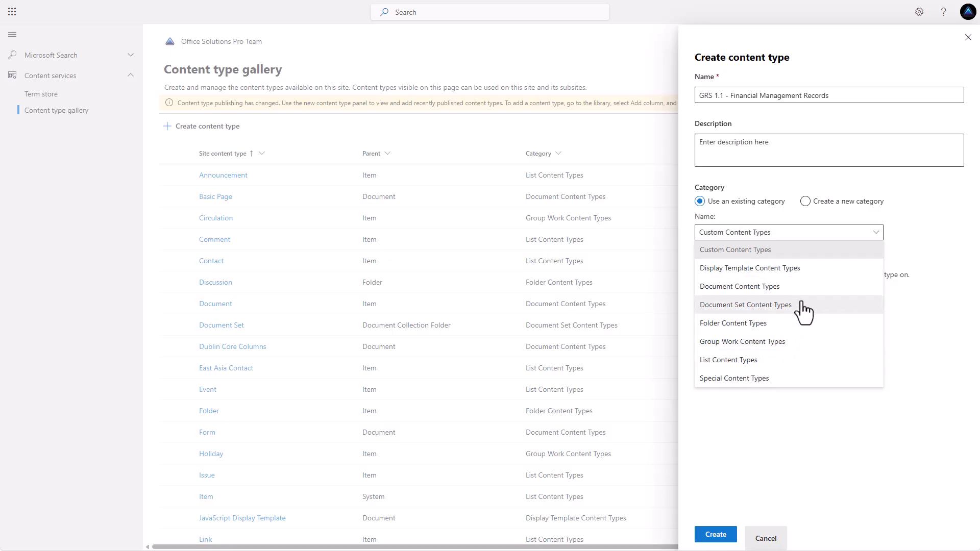
click(805, 201)
click(765, 234)
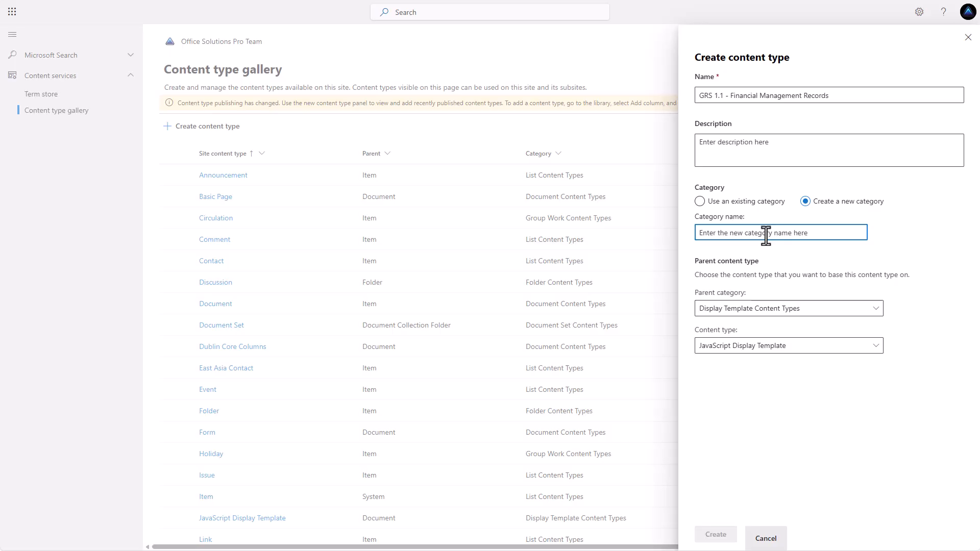
text(Records Manag)
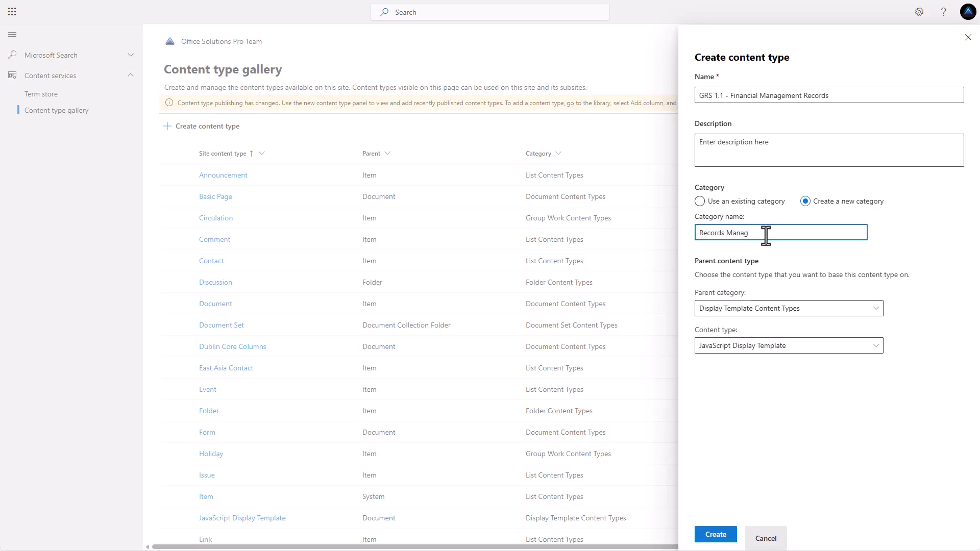
text(ement)
- Choose Document Set Content Types as parent category, enter the description starting "This schedule covers records created by Federal agencies", and create the content type
click(802, 310)
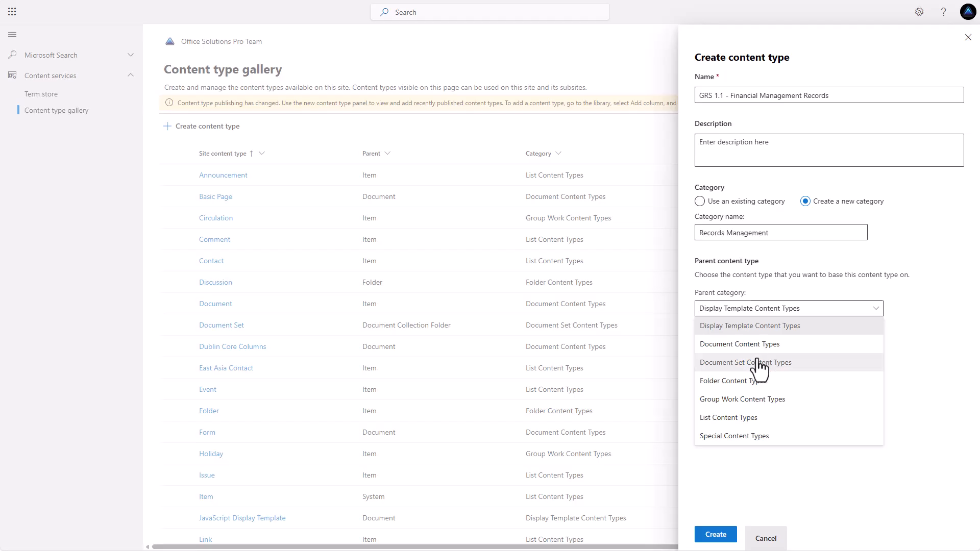
click(759, 363)
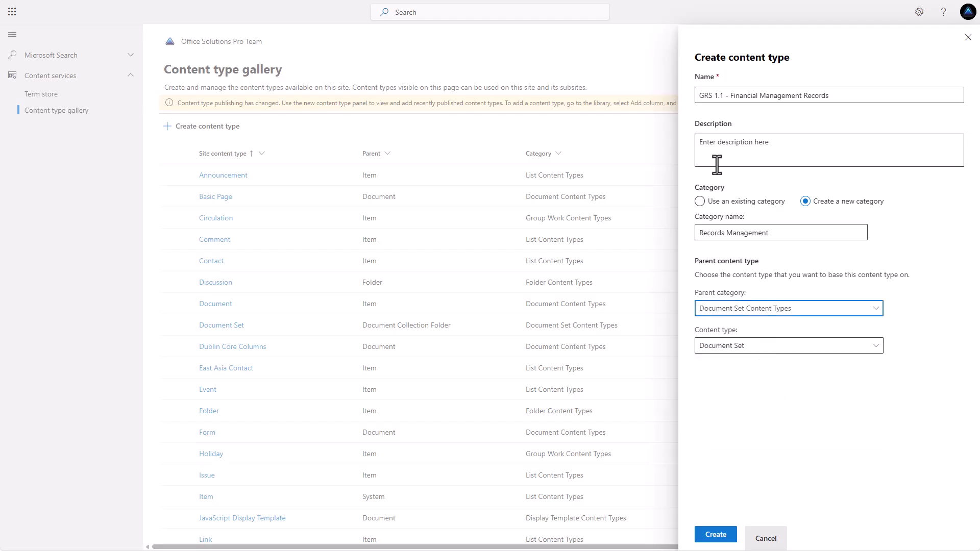
click(725, 148)
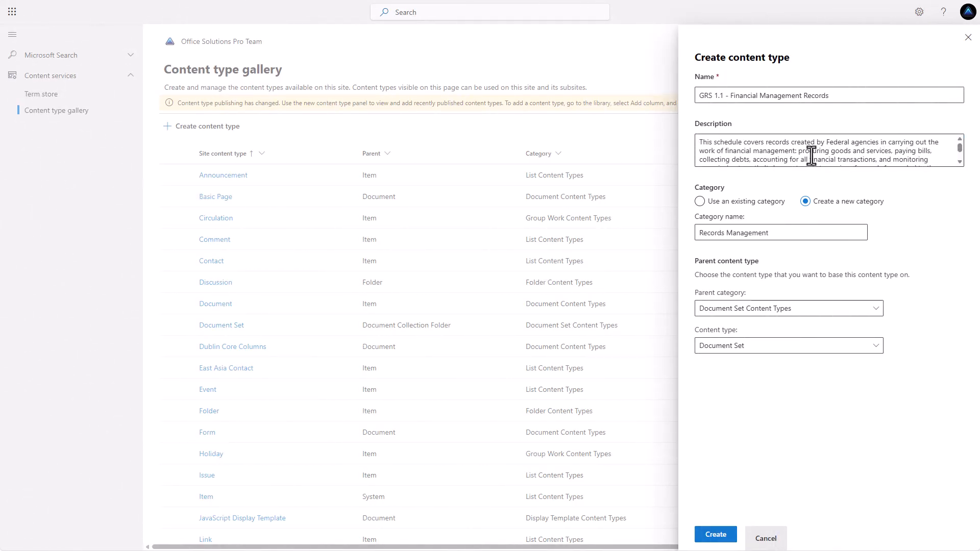
click(716, 535)
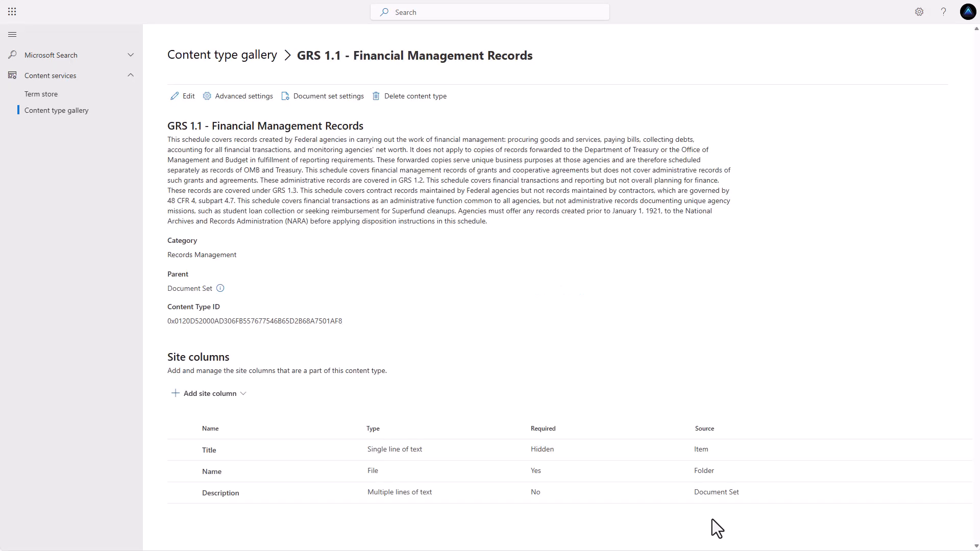
- Add all existing site columns from the Records Management Column category to the GRS 1.1 content type and review its column list
click(221, 404)
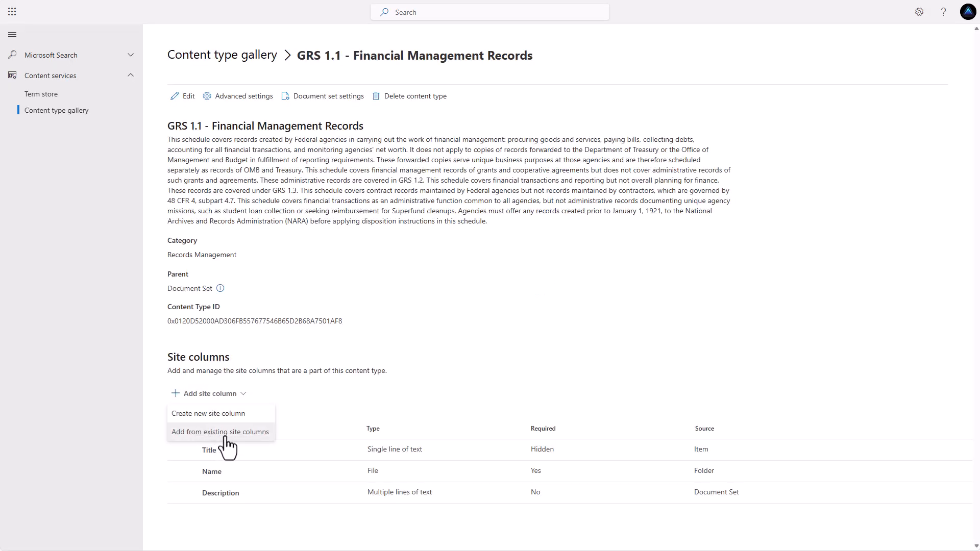
click(255, 432)
click(834, 100)
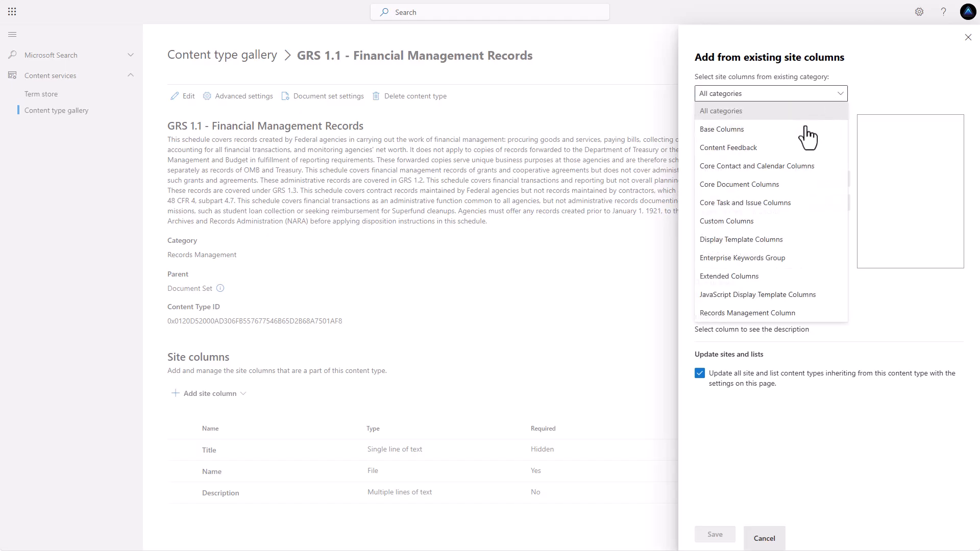
click(742, 317)
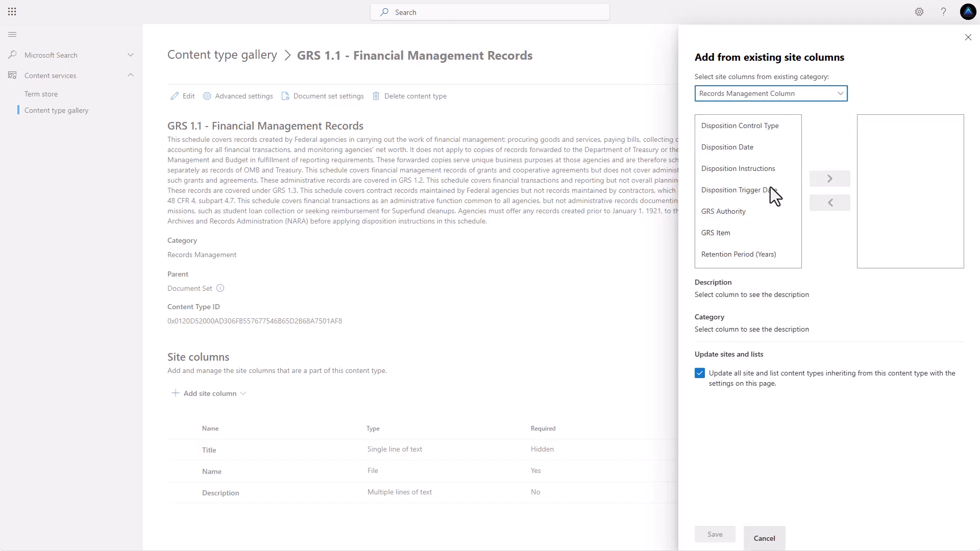
click(753, 127)
click(828, 180)
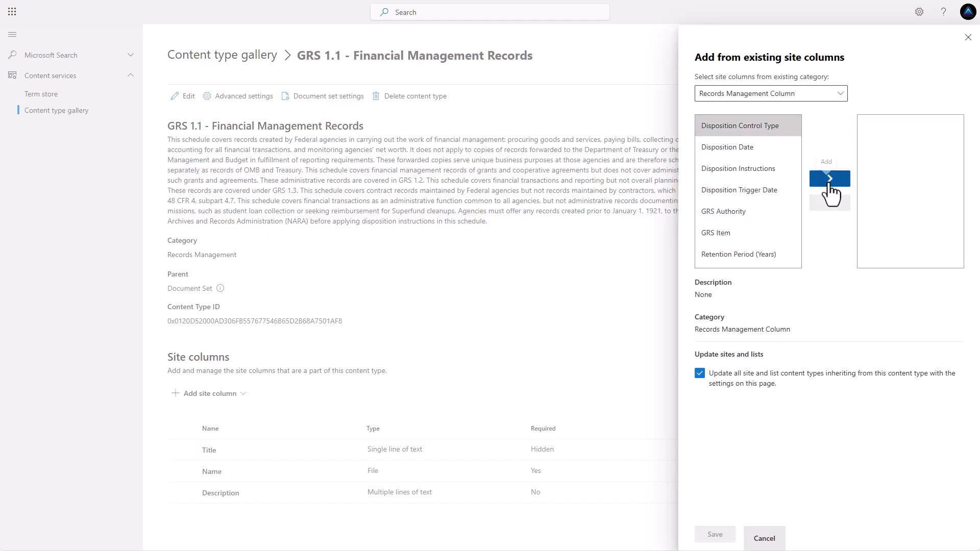
click(712, 536)
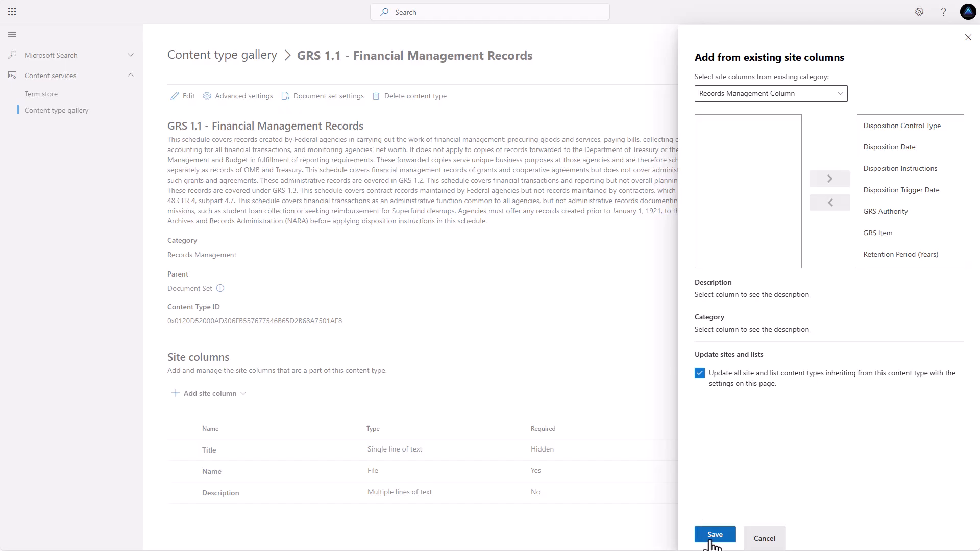
scroll(540, 281, down, 2)
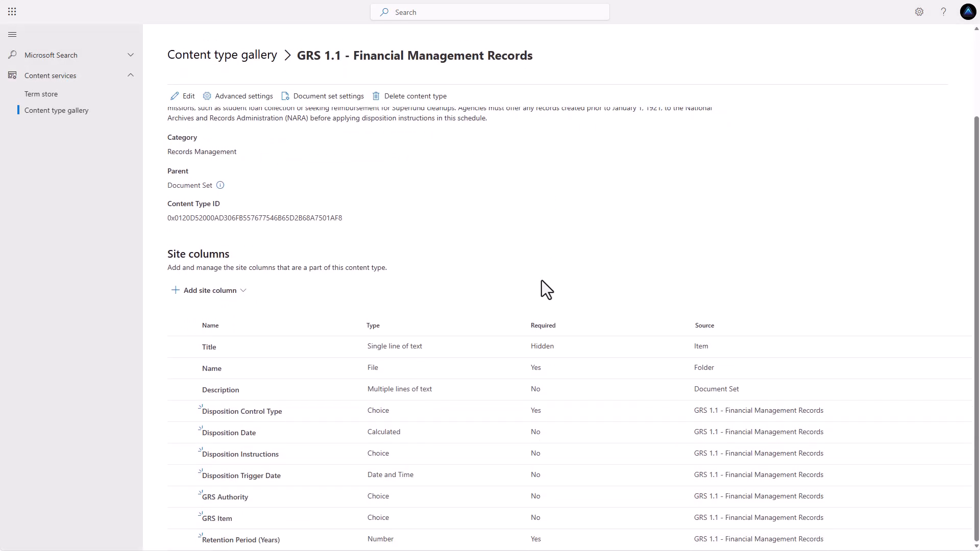
scroll(541, 280, up, 2)
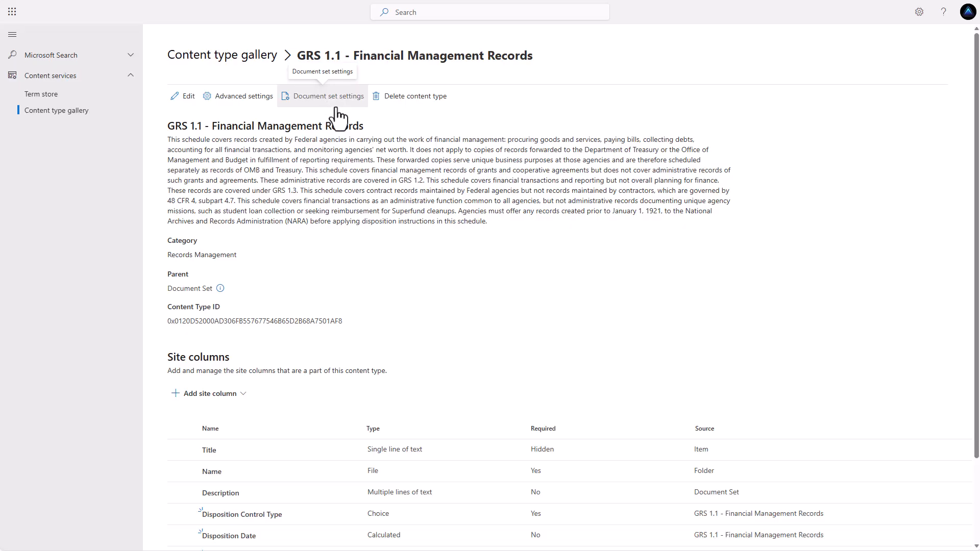
scroll(339, 113, down, 2)
scroll(343, 123, up, 2)
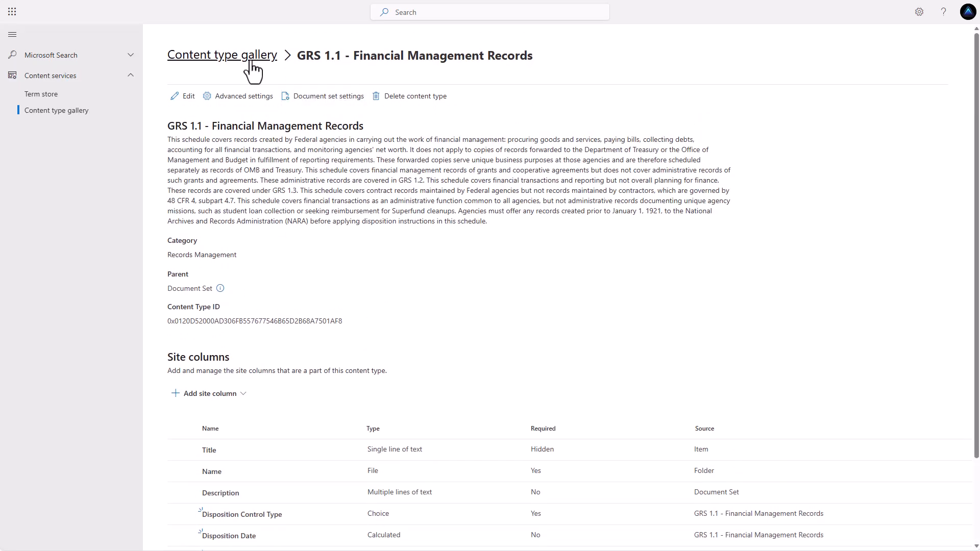
- Set up a new content type "GRS 2.2 - Employee Management Records" in the Records Management category with Document Set Content Types as parent category
click(250, 61)
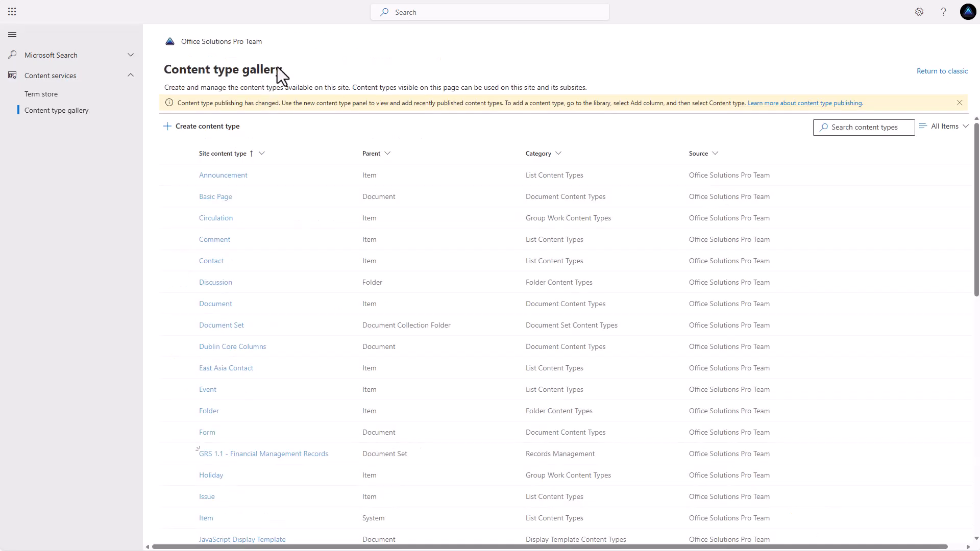
click(215, 136)
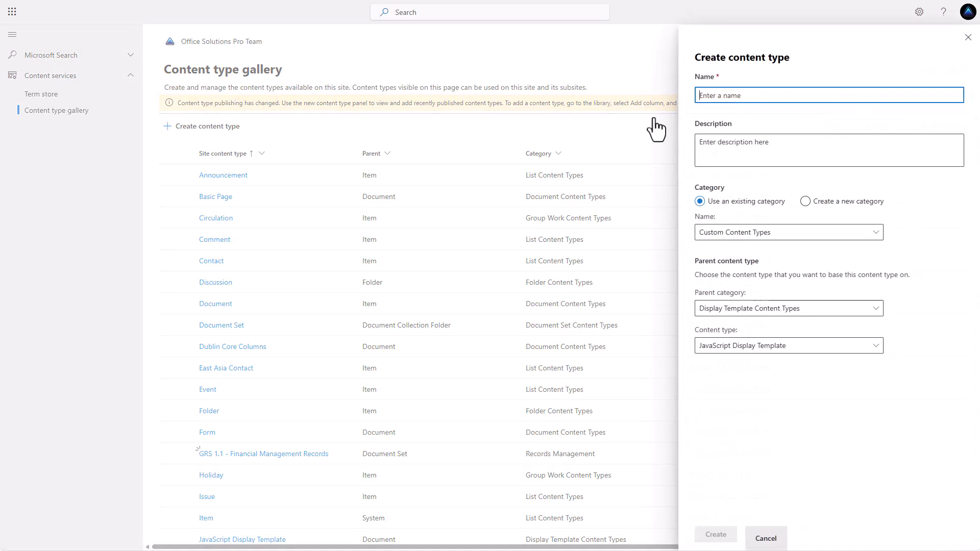
text(GRS)
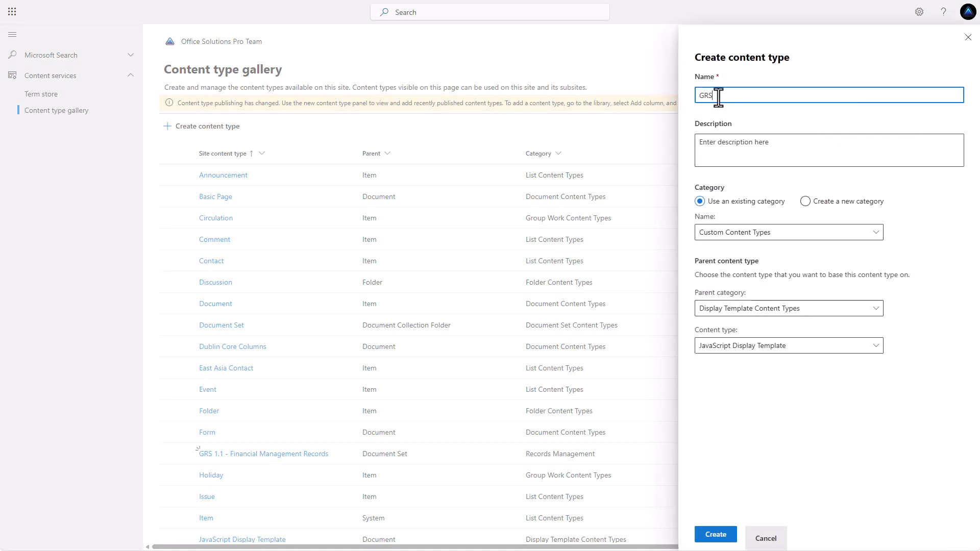
text( 2.2 - Employee Management Records)
click(757, 233)
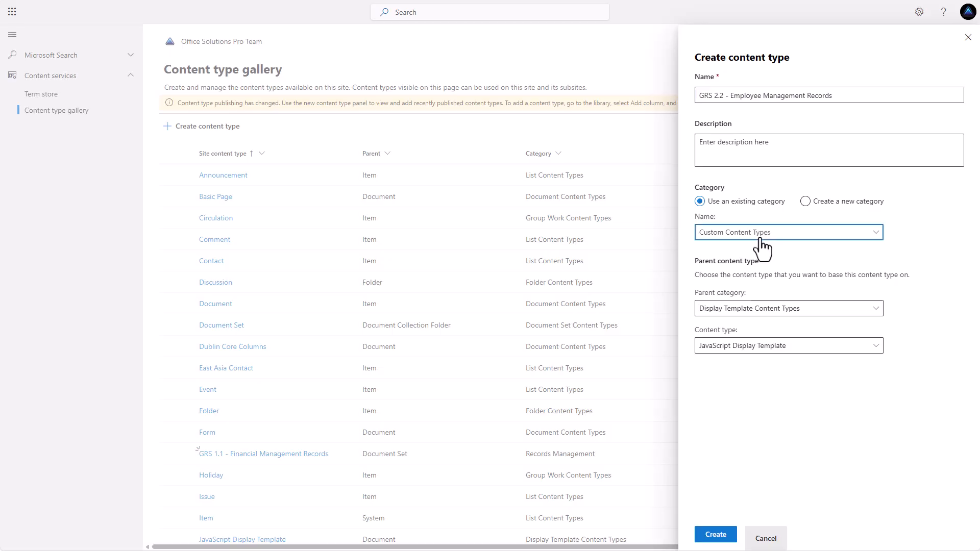
click(749, 380)
click(790, 310)
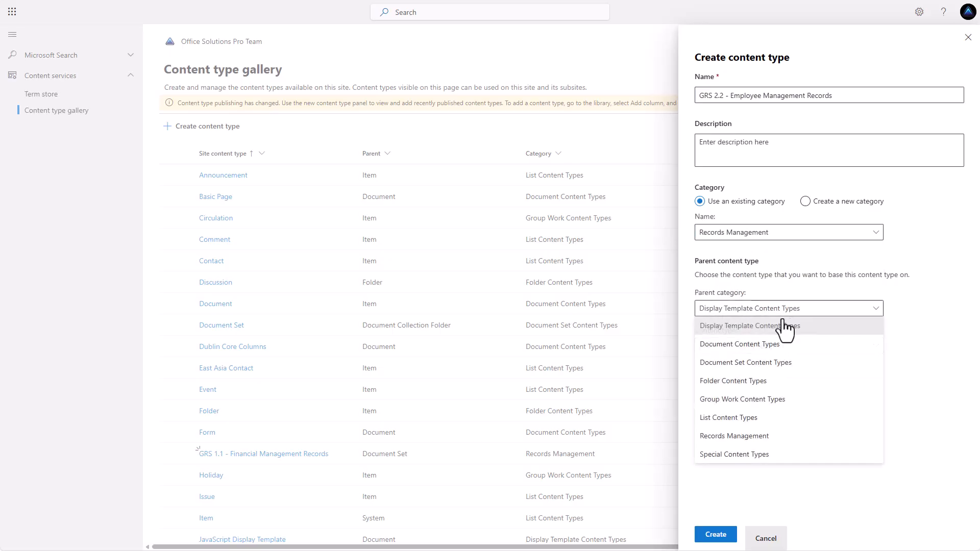
click(776, 366)
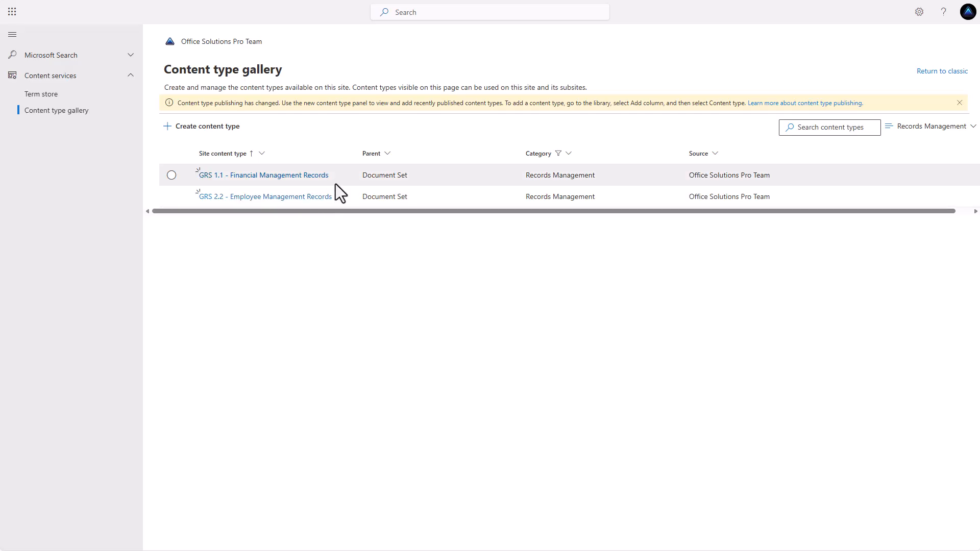
- Open GRS 1.1 - Financial Management Records and examine its site column order and the reordering options for GRS Authority
click(310, 176)
scroll(337, 255, down, 2)
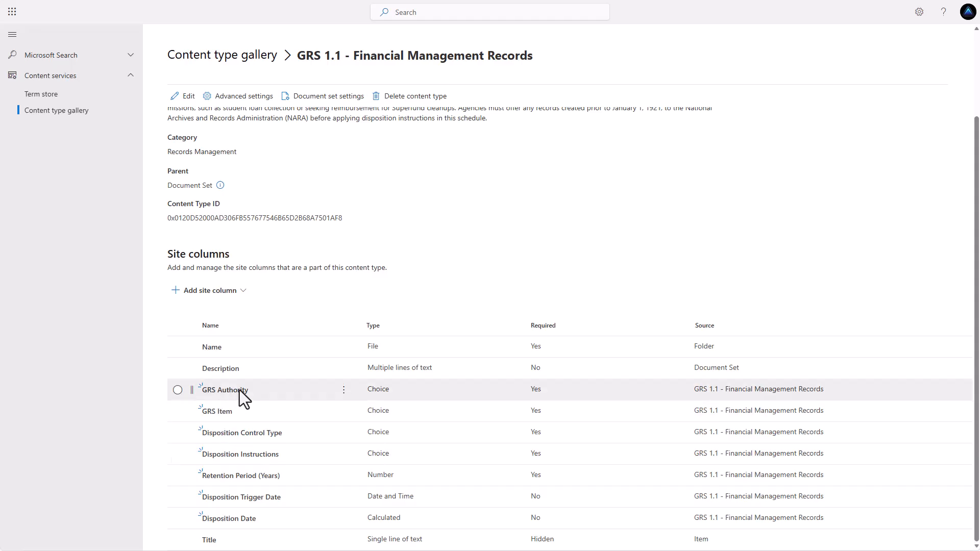
click(342, 392)
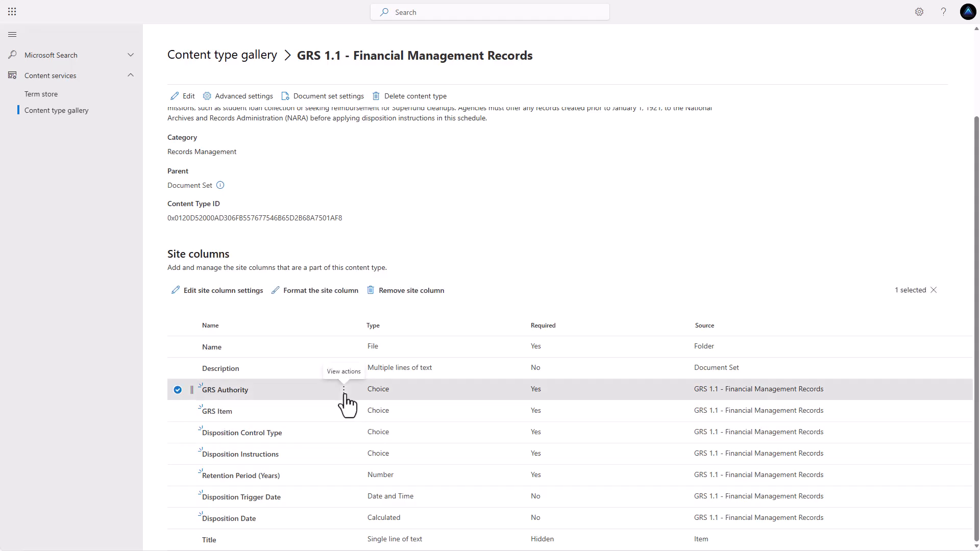
mouse_move(390, 449)
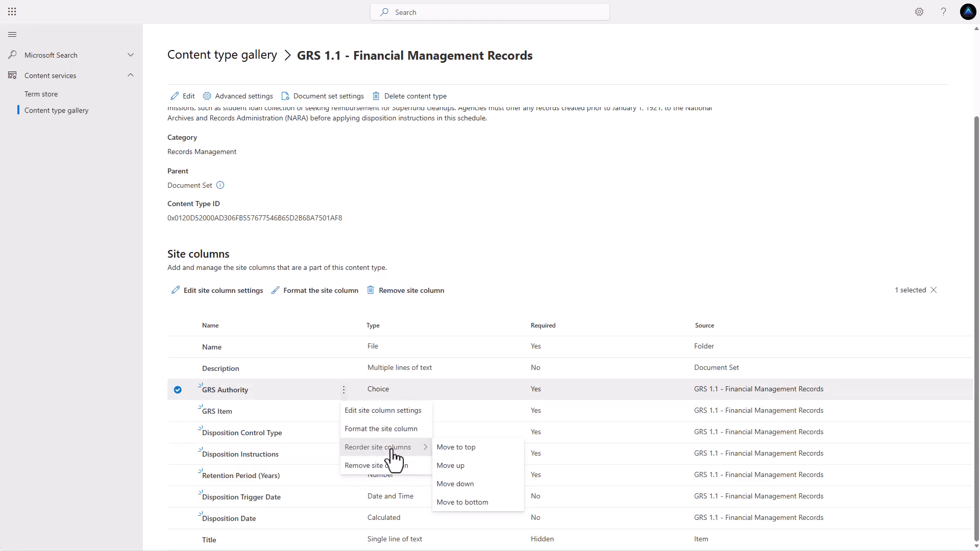
click(441, 249)
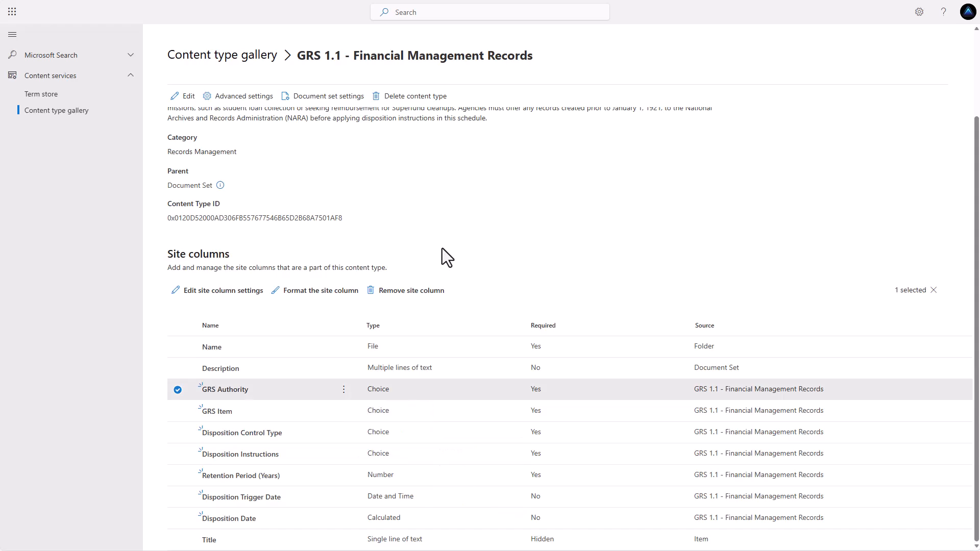
- Start a new content type named "Employee Record" in the existing Records Management category from the content type gallery
click(246, 57)
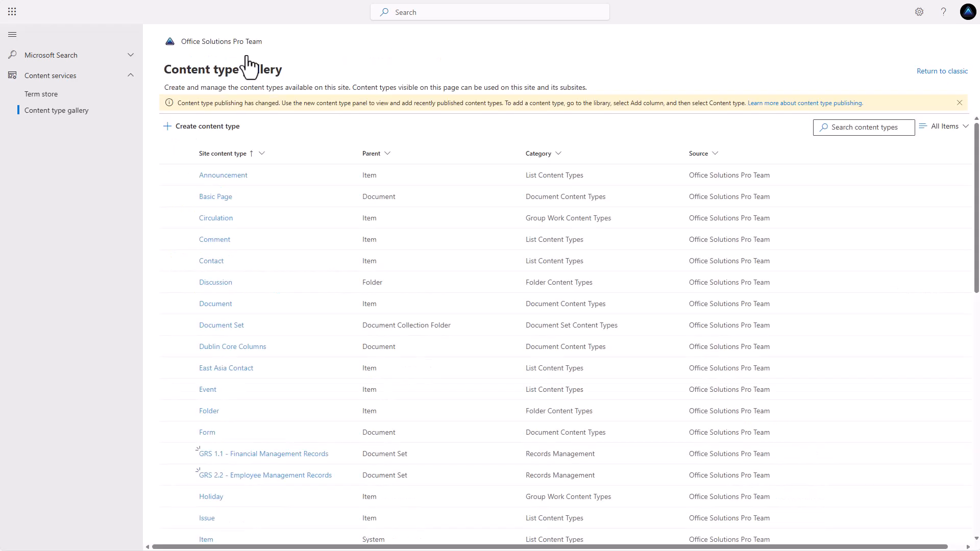
click(208, 131)
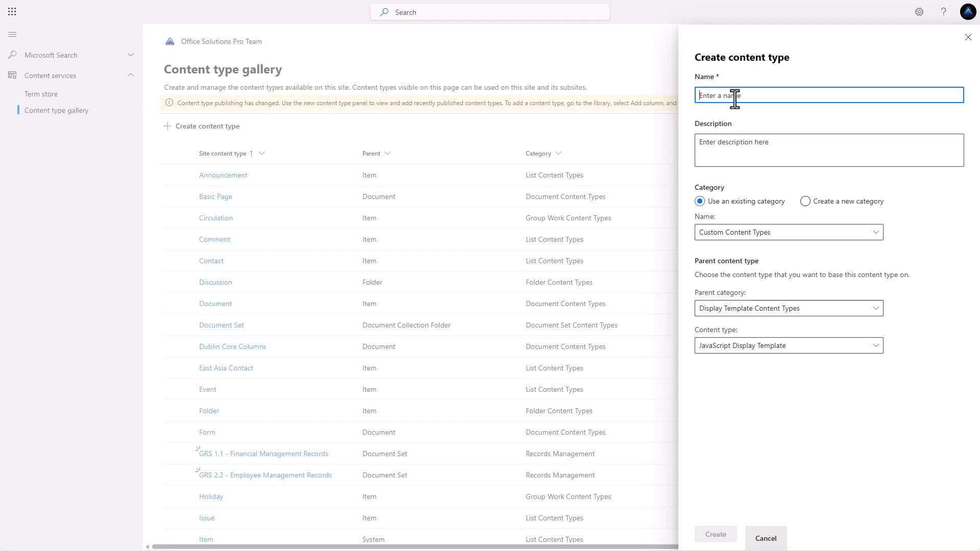
text(Employ)
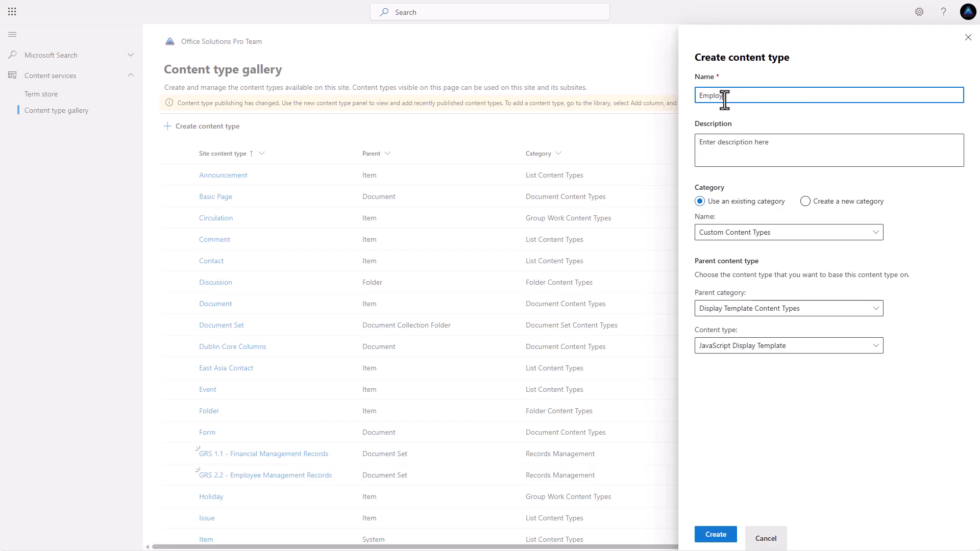
text(ee Record)
click(814, 236)
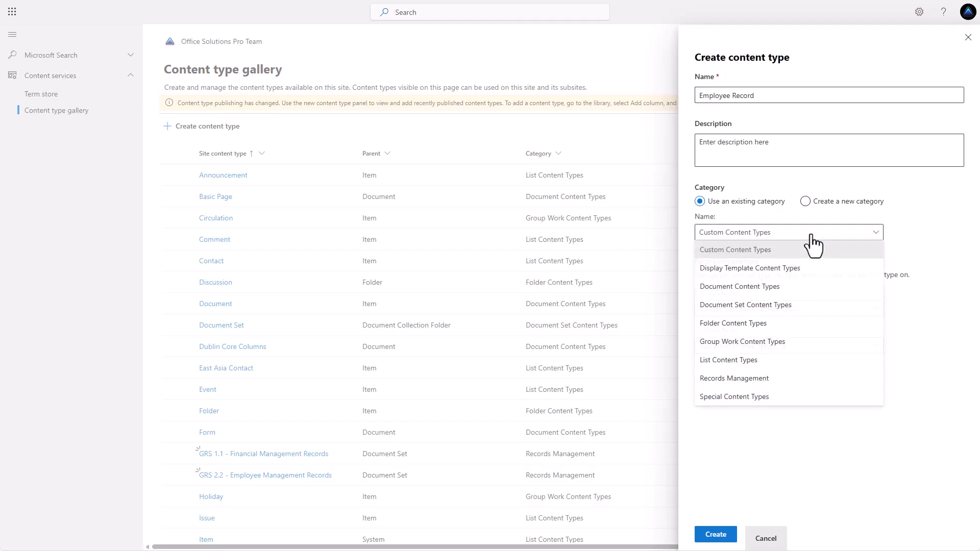
click(738, 379)
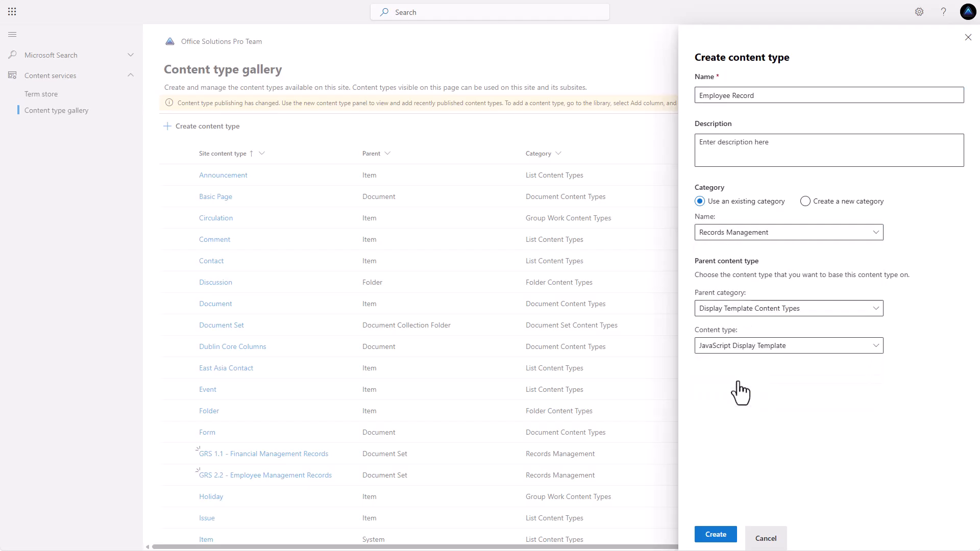
- Base the Employee Record type on Document from Document Content Types and create it
click(734, 310)
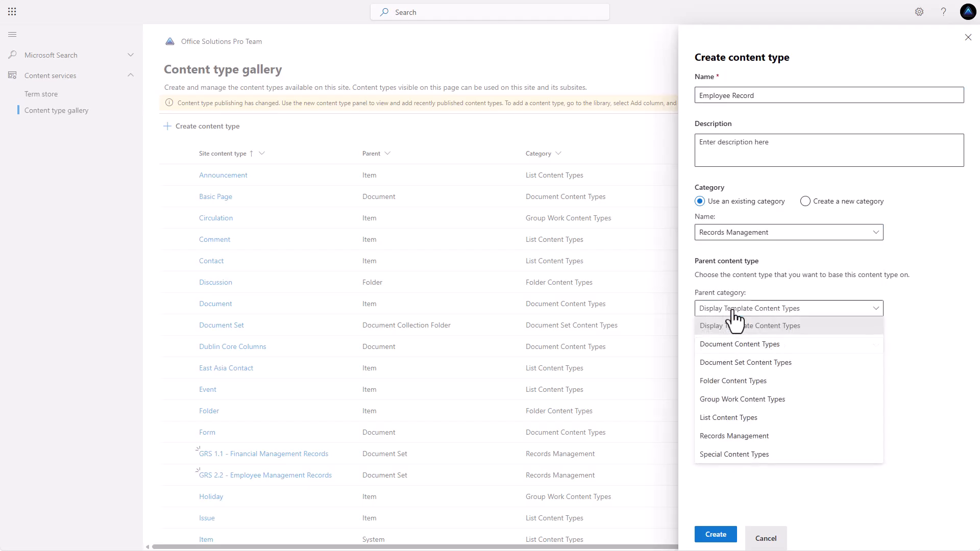
click(764, 346)
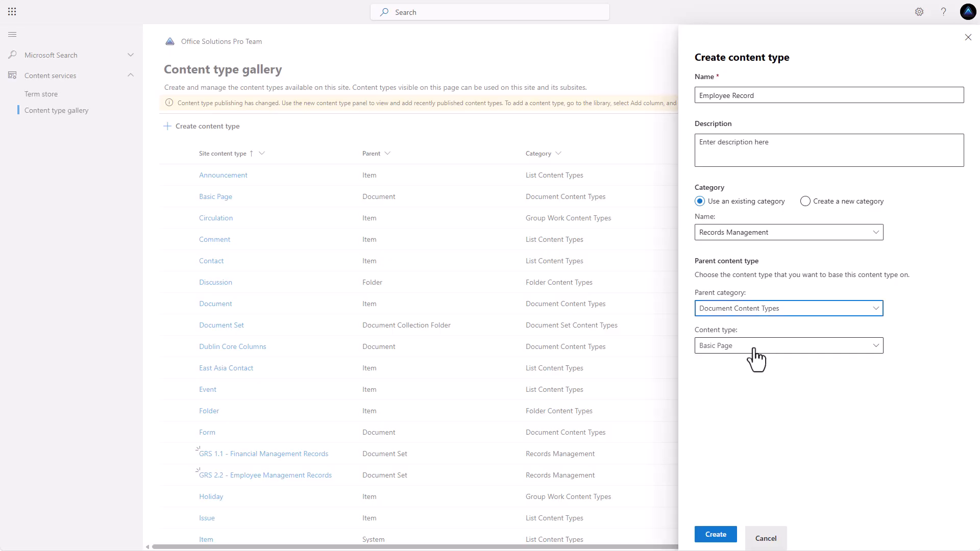
click(750, 349)
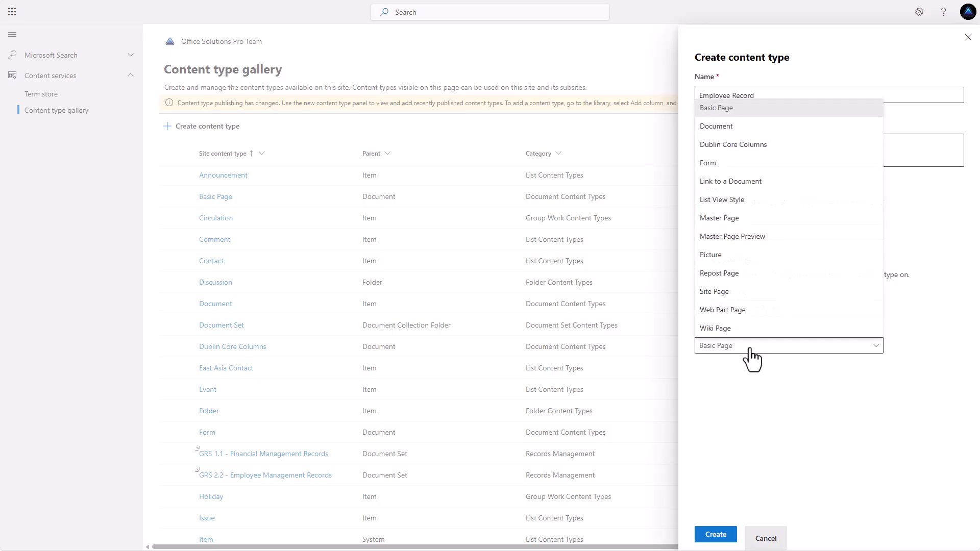
click(724, 129)
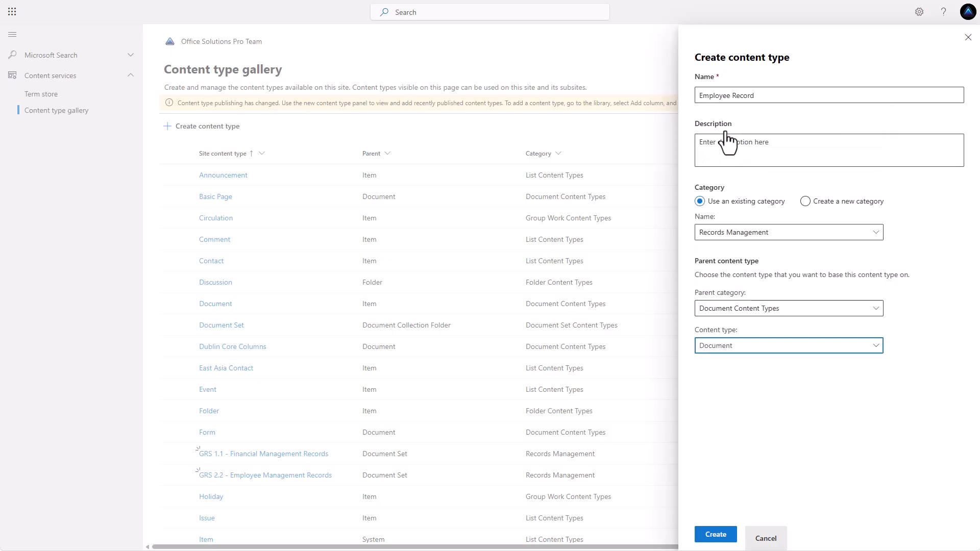
click(715, 536)
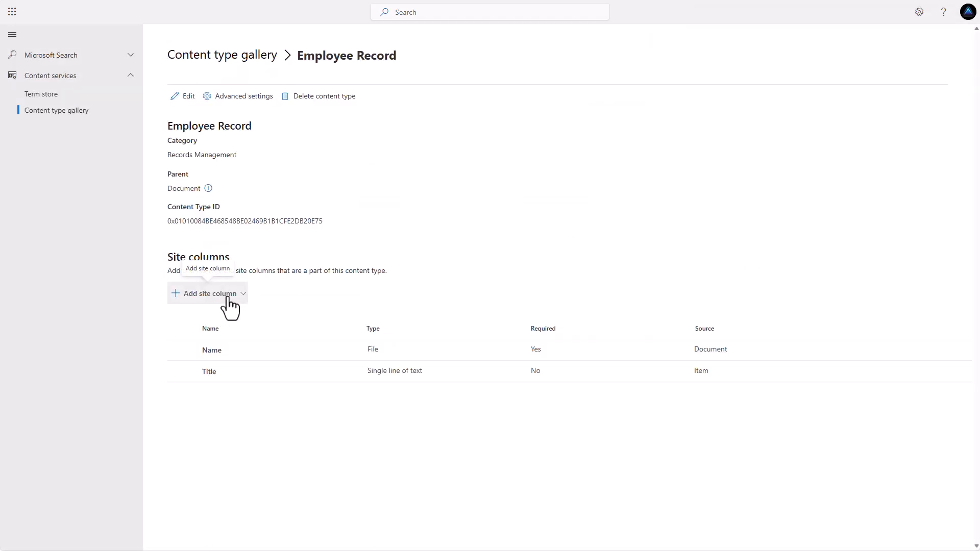
- Start a new site column "Document Type" for Employee Record, in the Records Management Column category with column type Choice
click(191, 301)
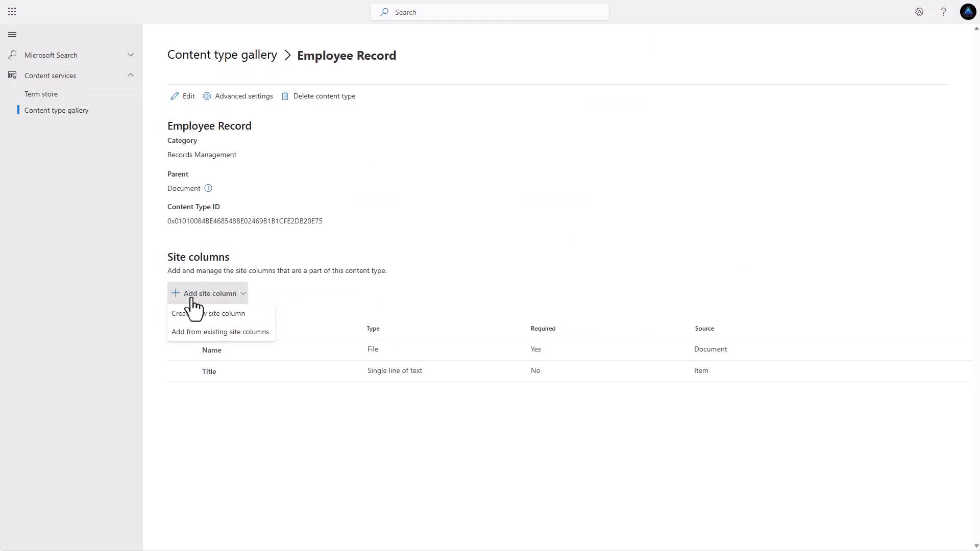
click(209, 319)
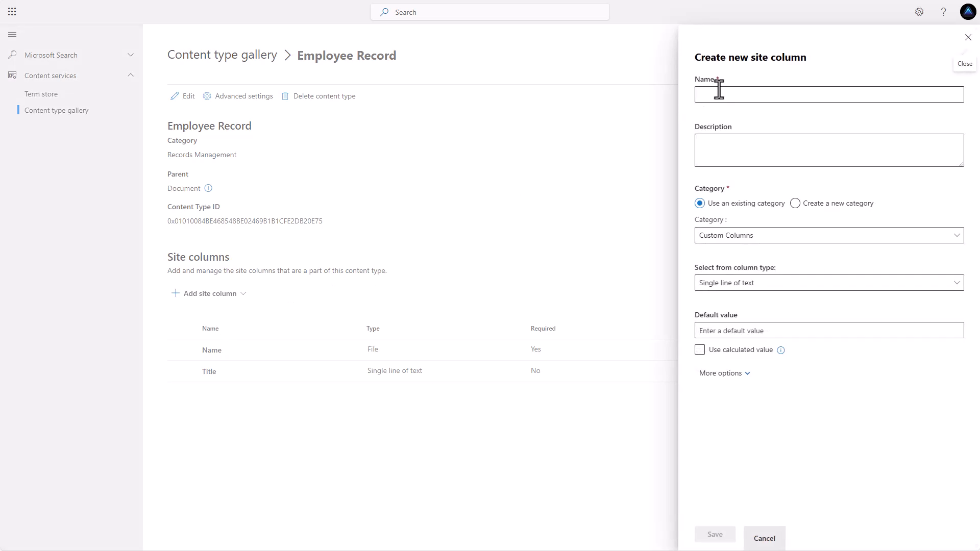
click(739, 95)
text(Do)
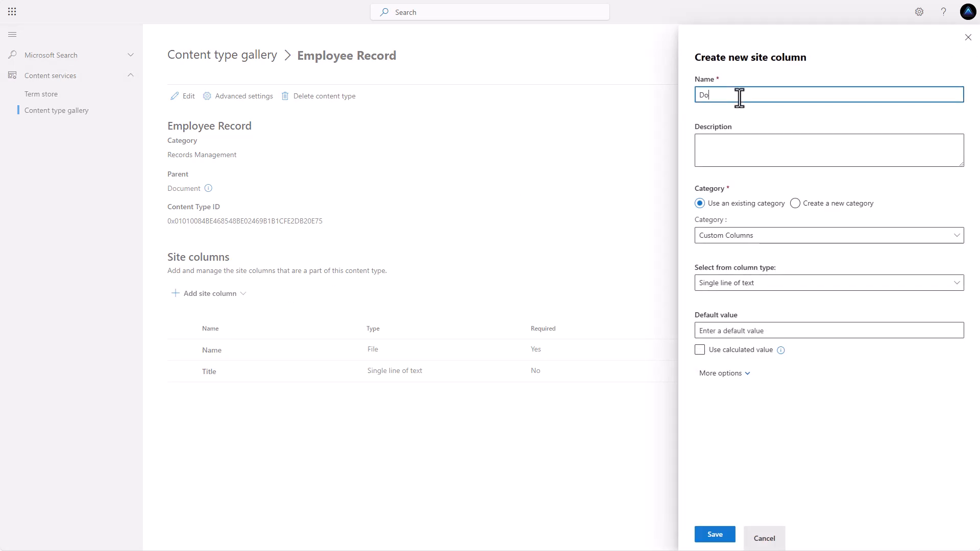
text(cument Type)
click(740, 240)
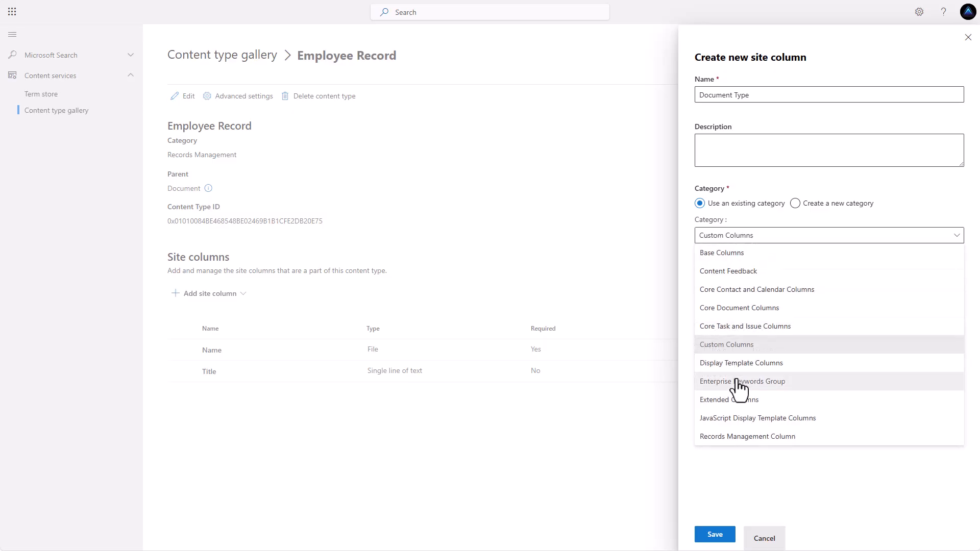
click(746, 436)
click(751, 288)
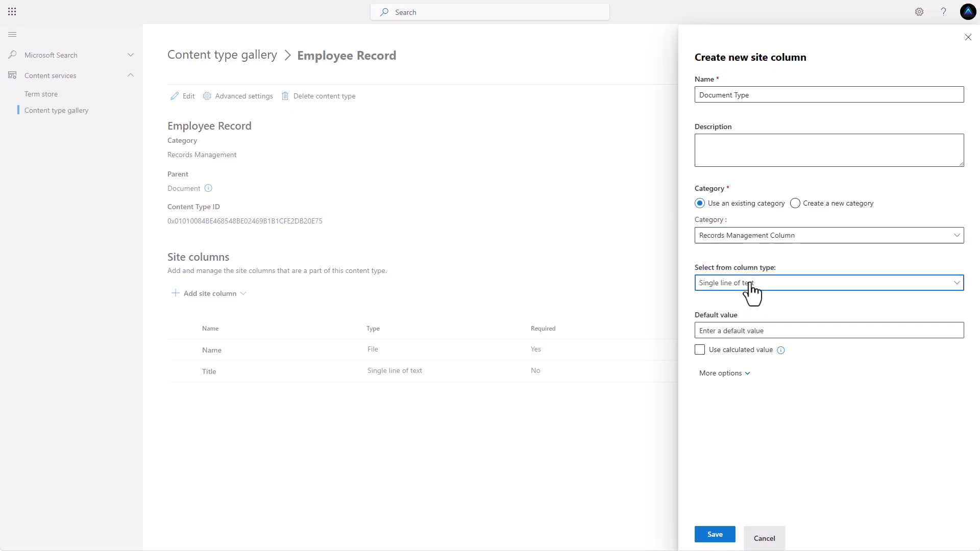
click(751, 291)
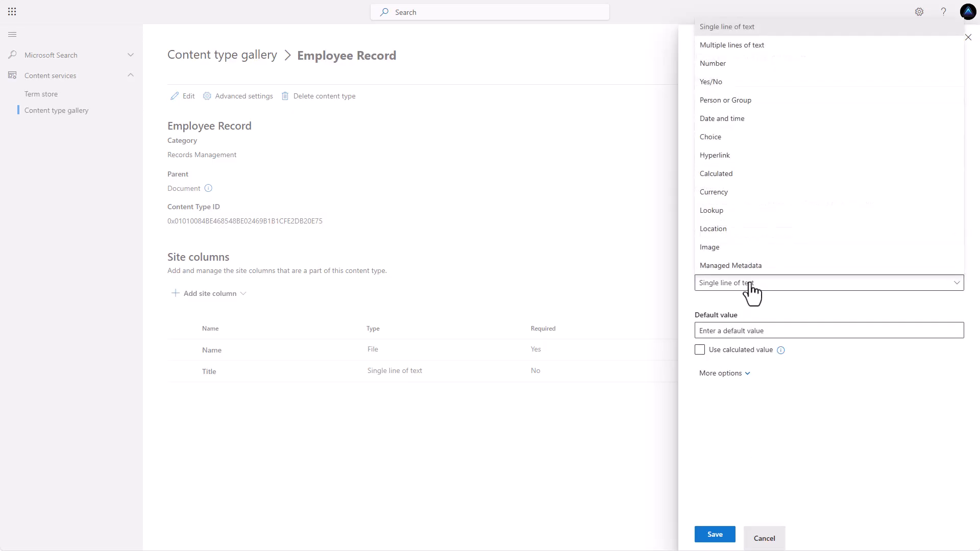
click(715, 137)
- Enter the choices Training Certificates, Certifications, Performance Review and Derogatory Content for Document Type, and save the column
click(729, 334)
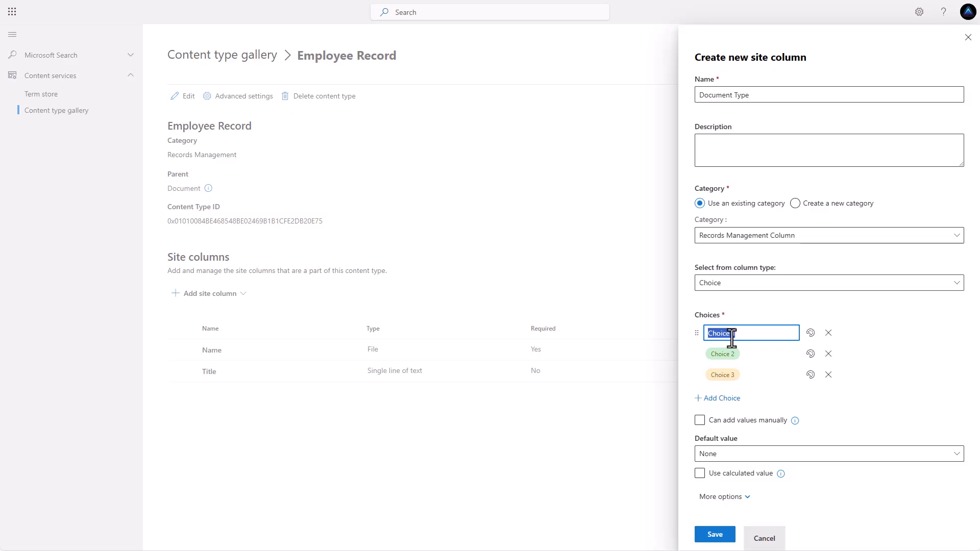
text(Training Certificates)
click(740, 354)
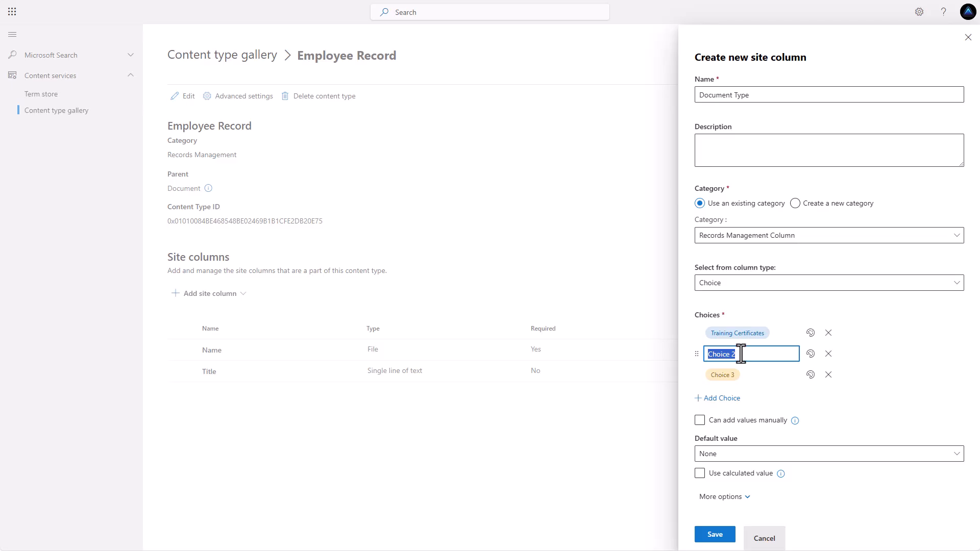
text(Certifications)
click(739, 376)
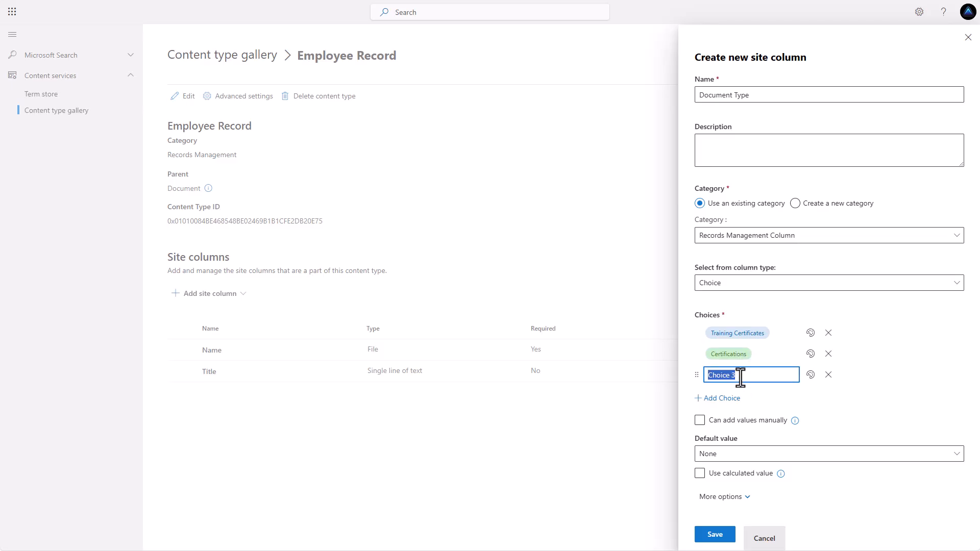
text(Performance Review)
click(735, 399)
click(739, 396)
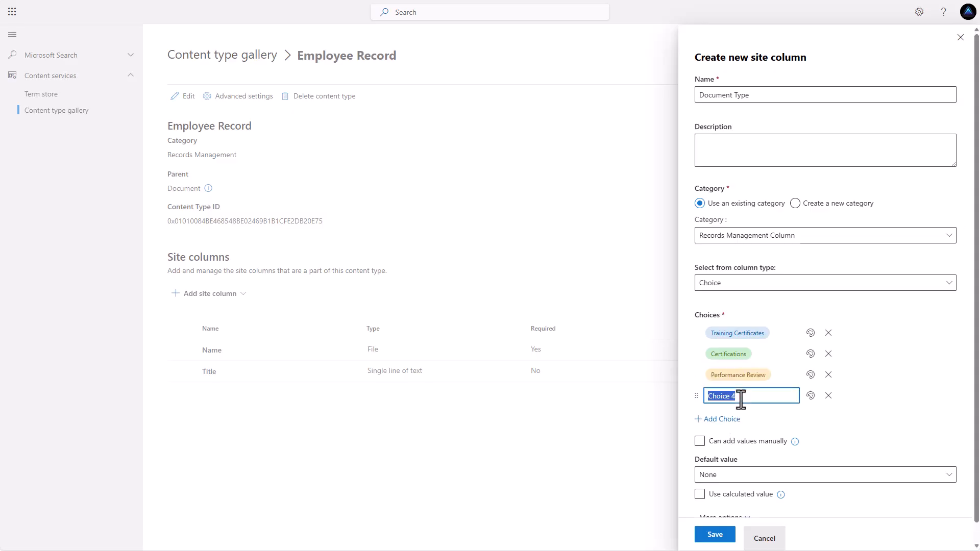
text(Derogatory Content)
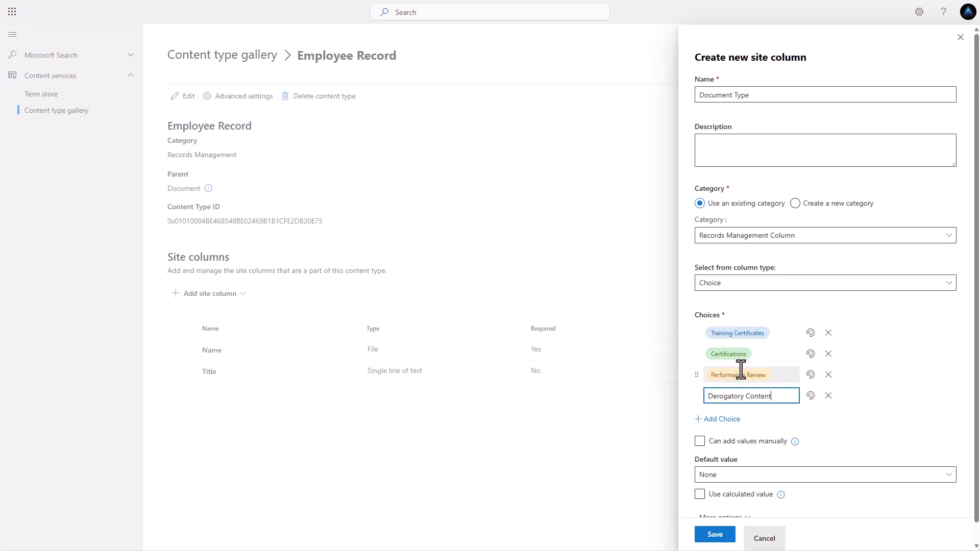
scroll(740, 369, down, 1)
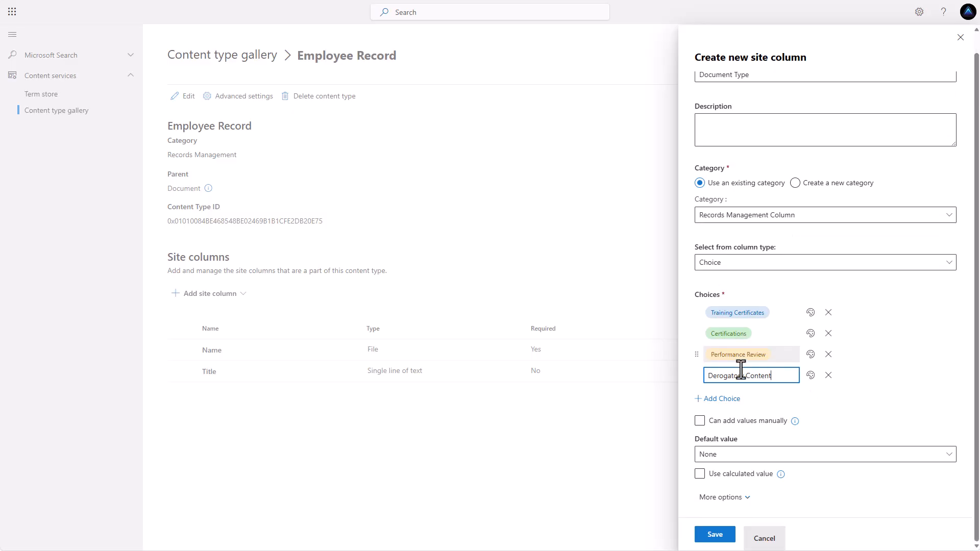
click(713, 537)
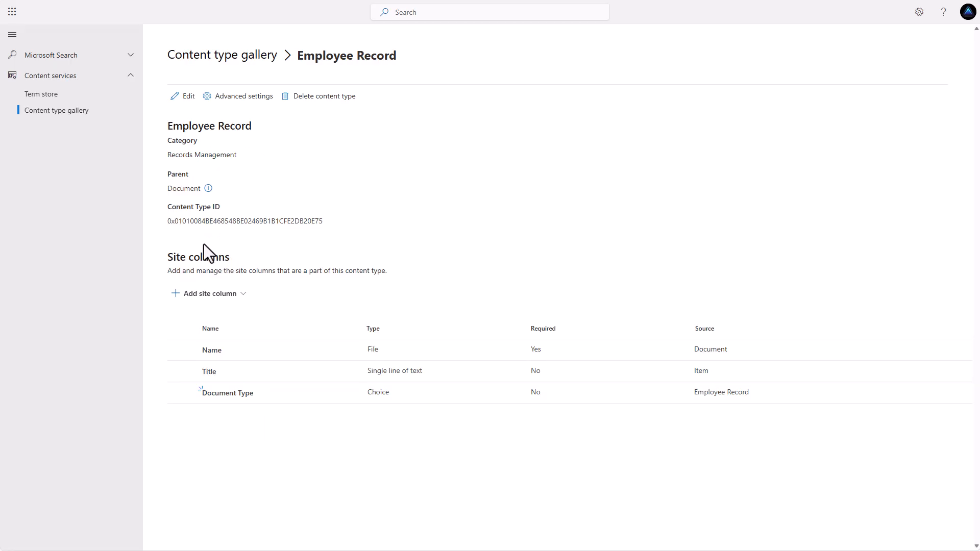
- Start another Employee Record site column named "Approval Status", in the Records Management Column category with column type Choice
click(232, 295)
click(238, 313)
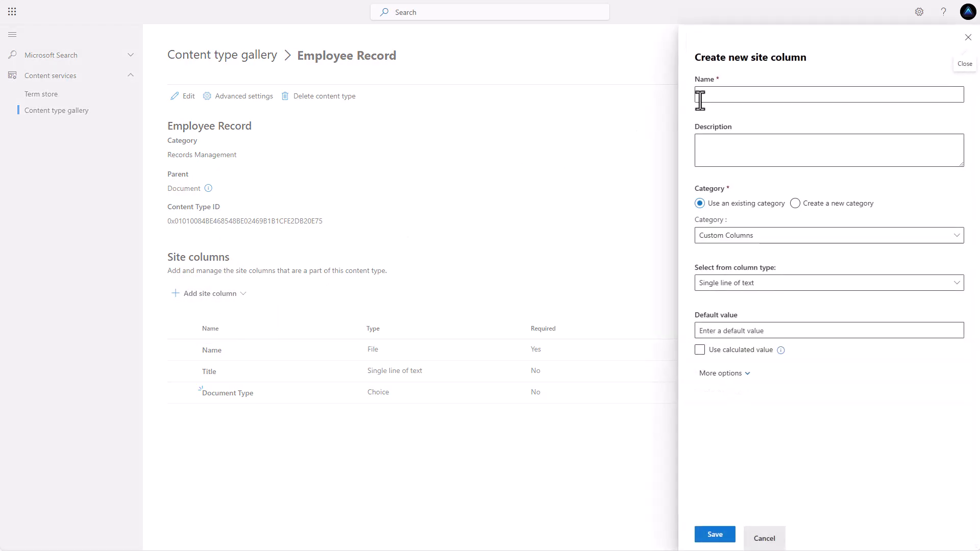
click(720, 94)
text(Approval Status)
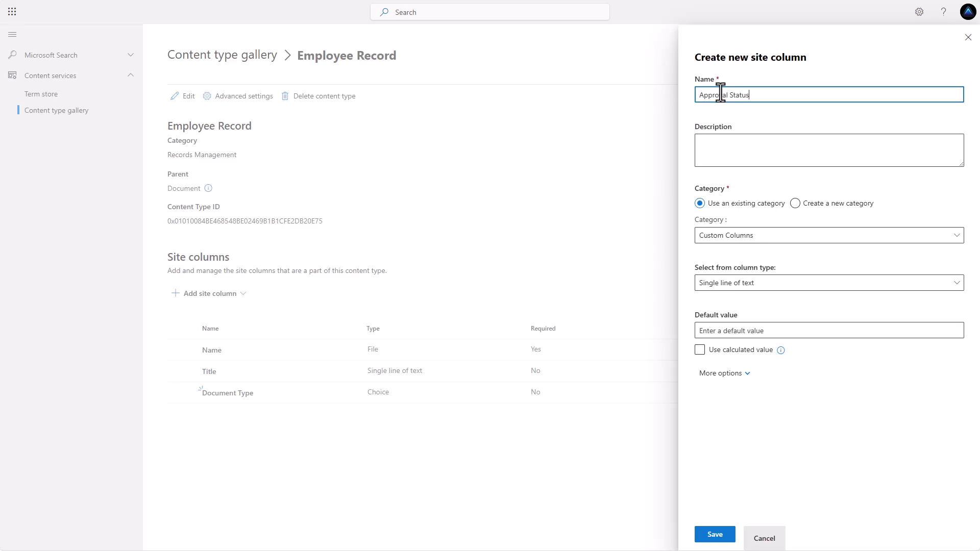
click(751, 236)
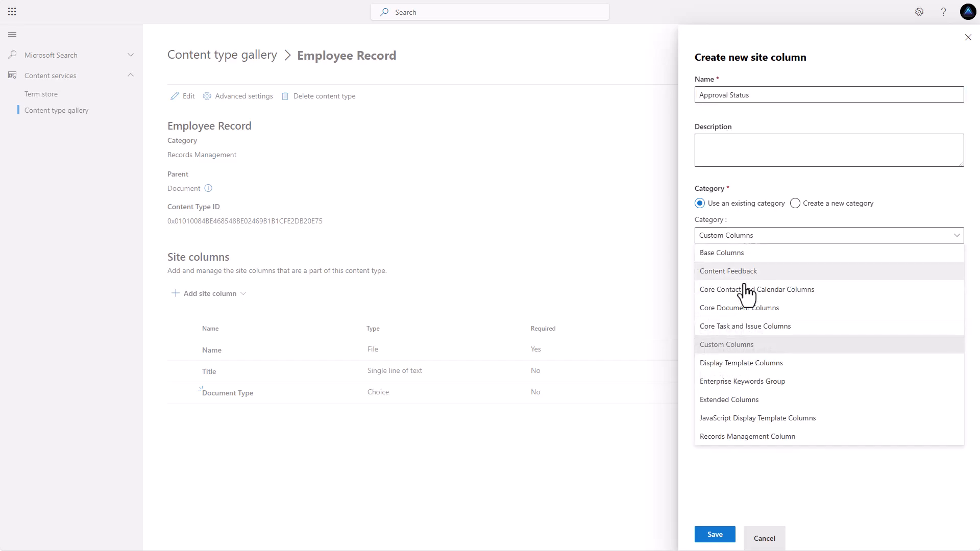
click(743, 437)
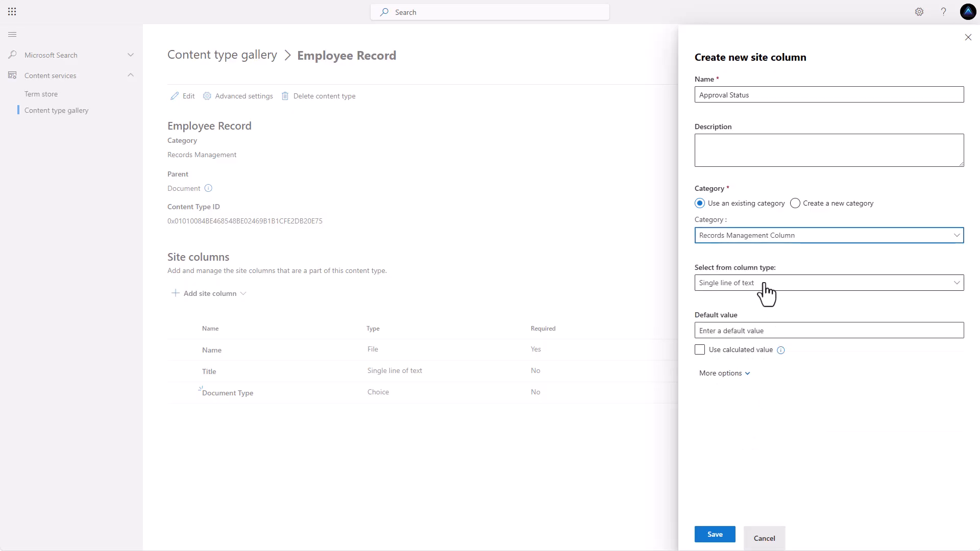
click(755, 284)
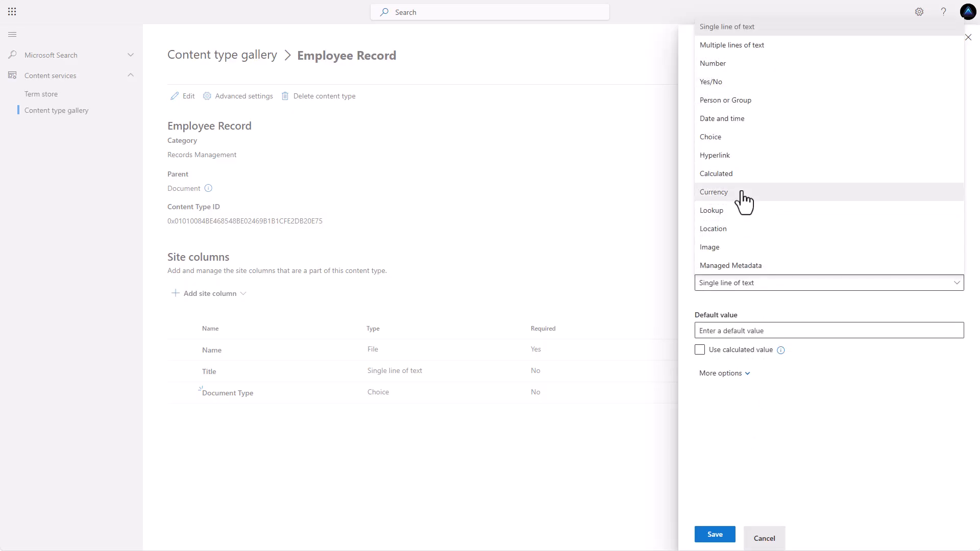
click(729, 137)
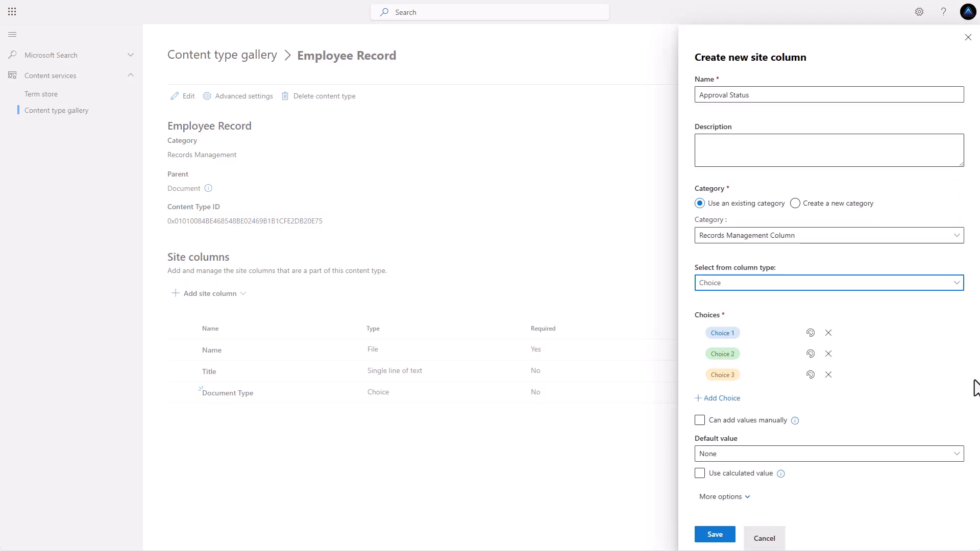
- Enter Draft, Submitted, Verified and Final as the four choices of the Approval Status column
click(754, 339)
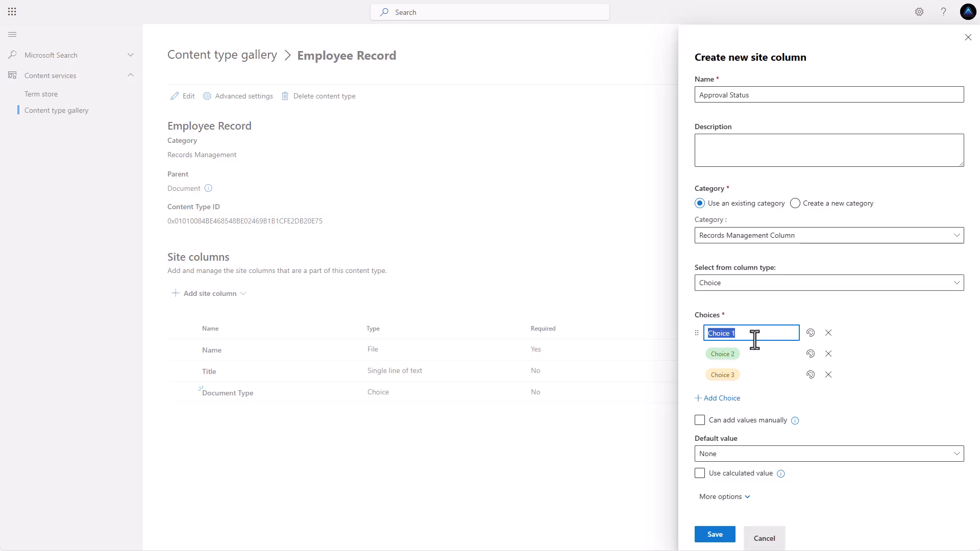
text(Draft)
click(746, 356)
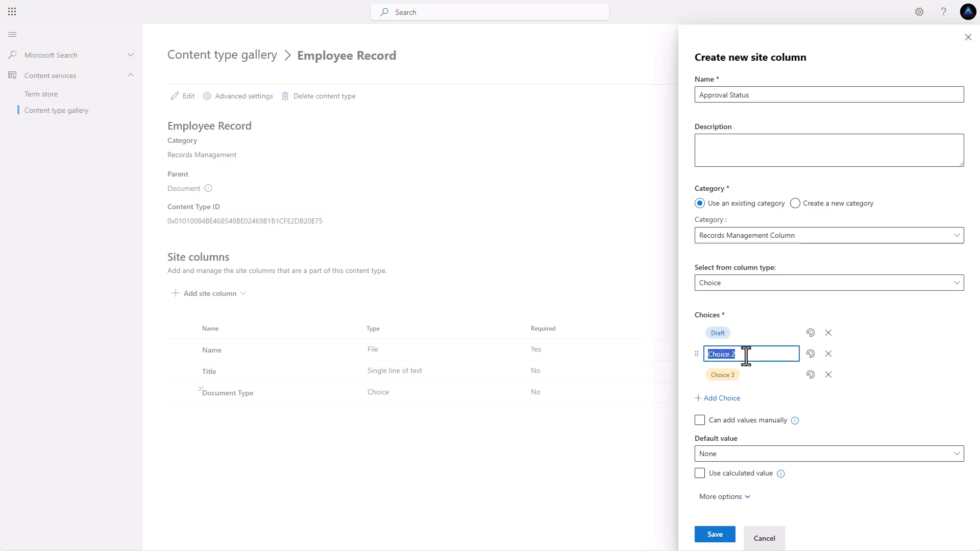
text(Submitted)
click(741, 374)
text(Verified)
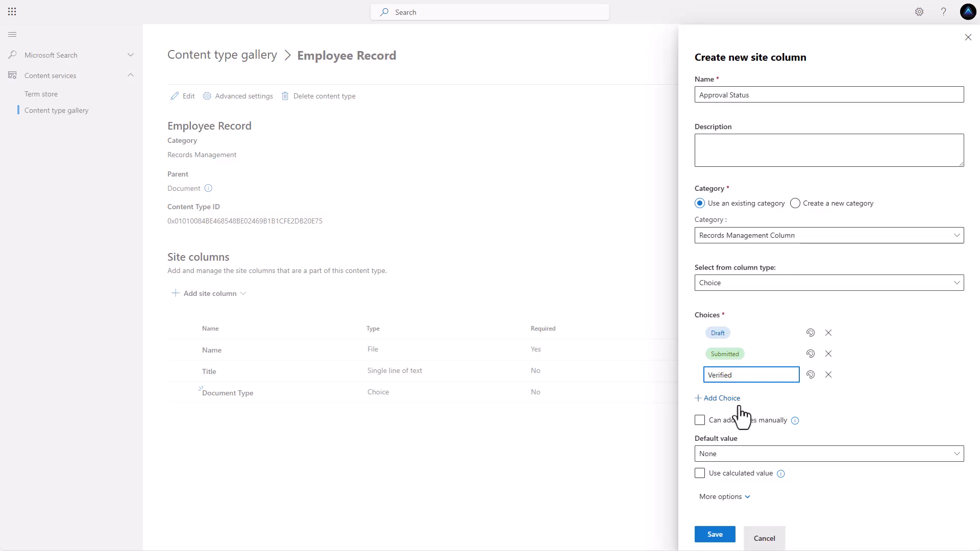
click(738, 399)
text(Final)
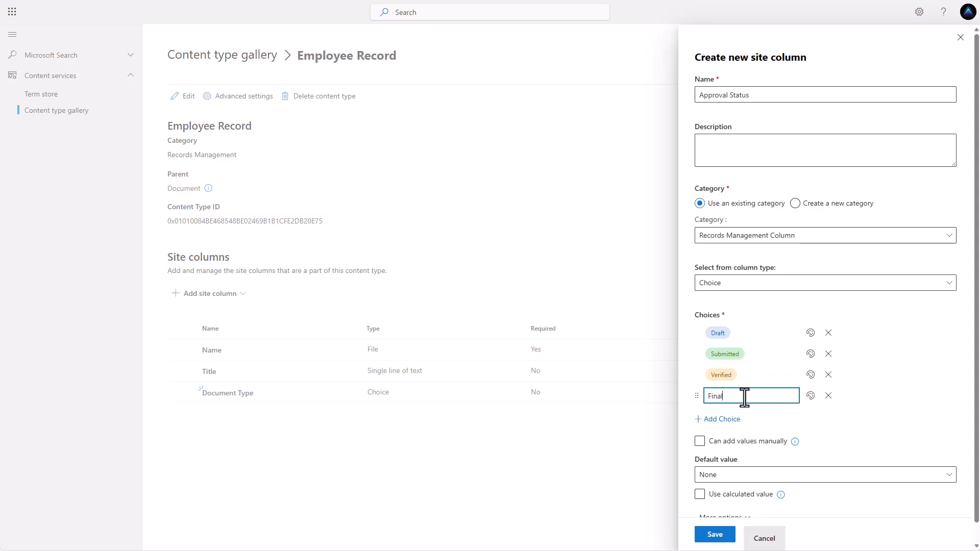
- Set Draft as the default value of the Approval Status column and save the column
scroll(744, 398, down, 1)
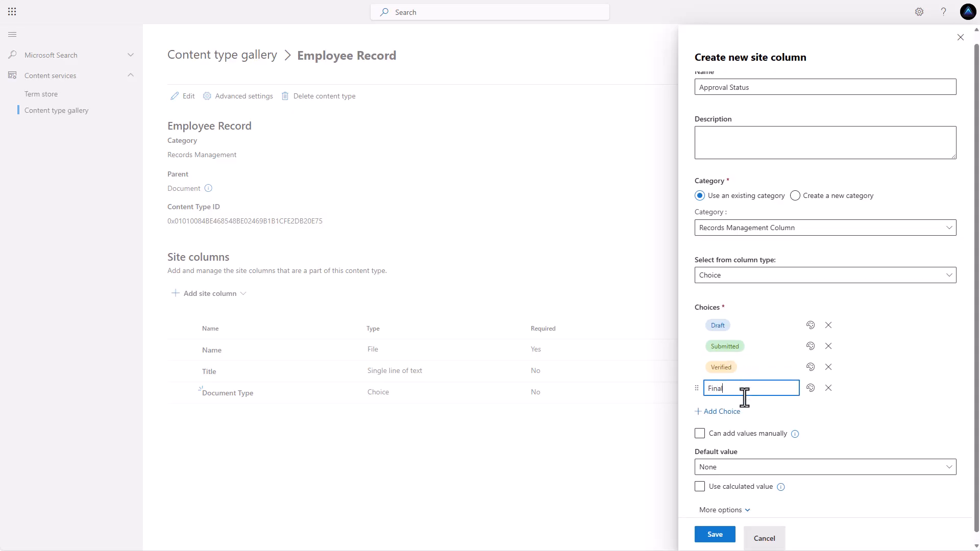
click(745, 456)
click(717, 383)
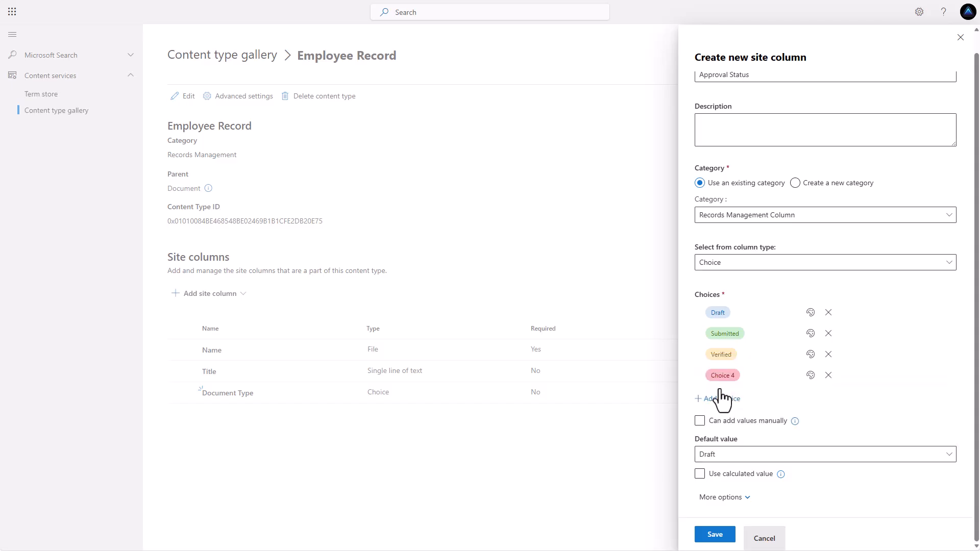
click(714, 534)
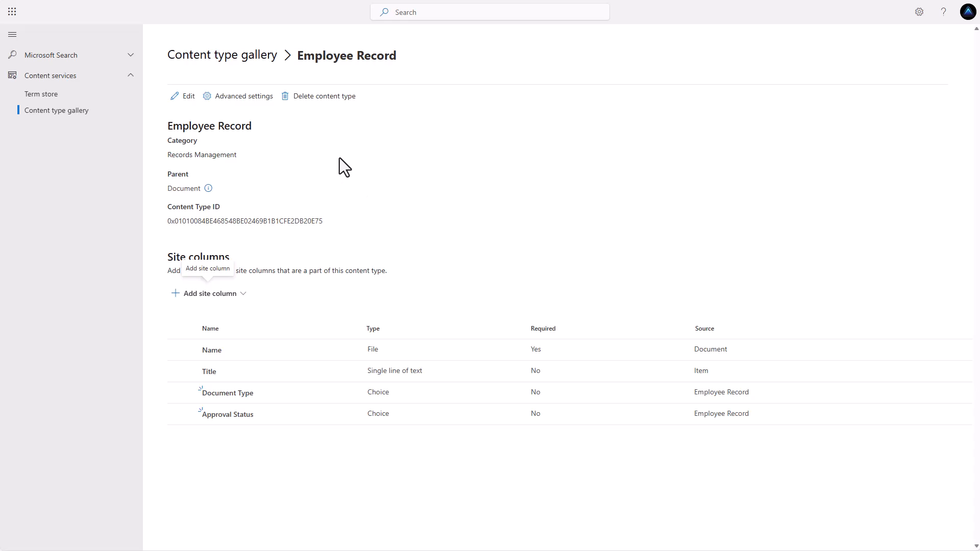
- Start a new content type named "Financial Records" in the existing Records Management category from the content type gallery
click(249, 57)
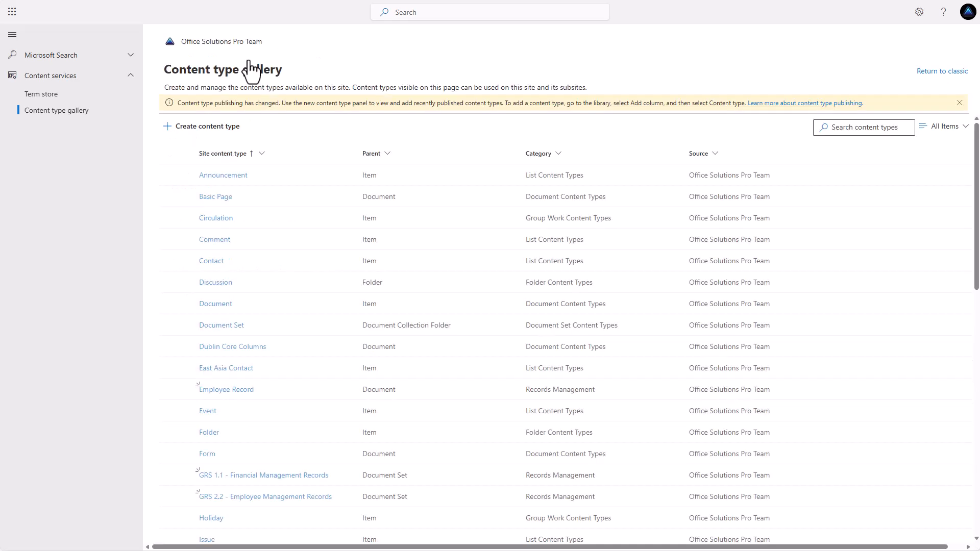
click(188, 127)
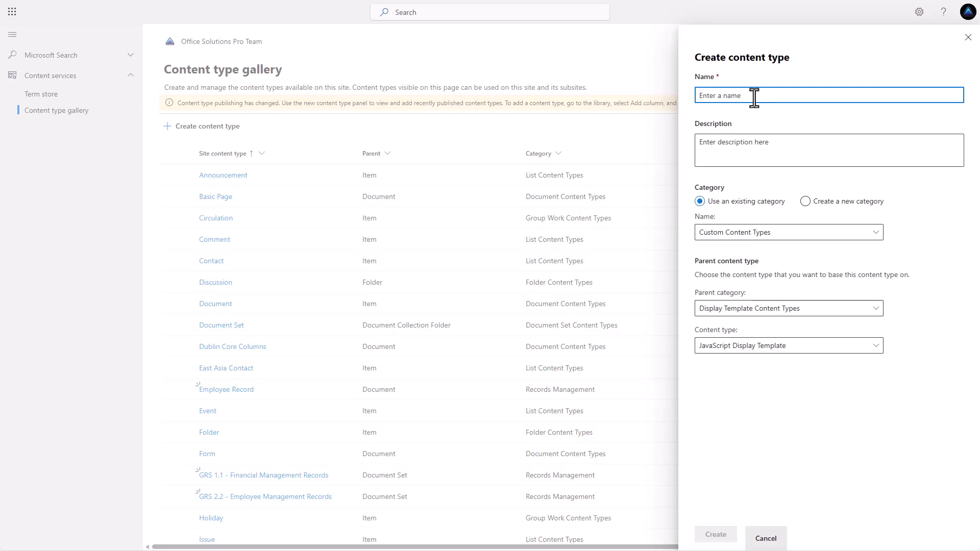
text(Financial Records)
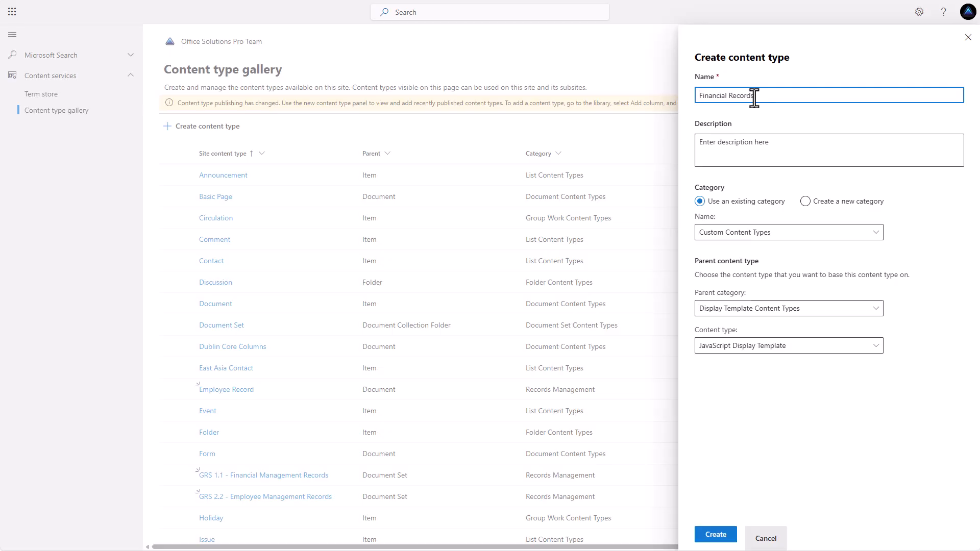
click(766, 232)
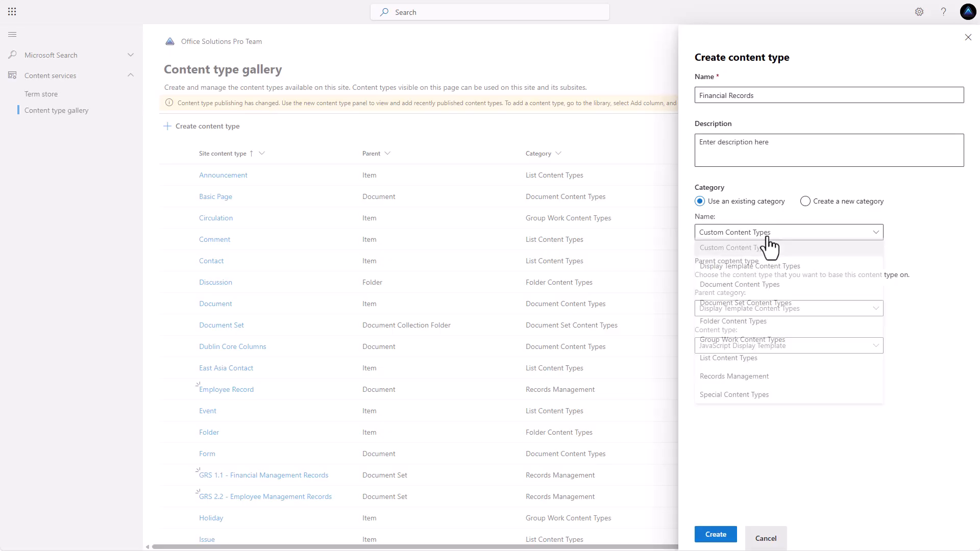
click(764, 377)
- Base the Financial Records type on Document from Document Content Types and create it
click(750, 309)
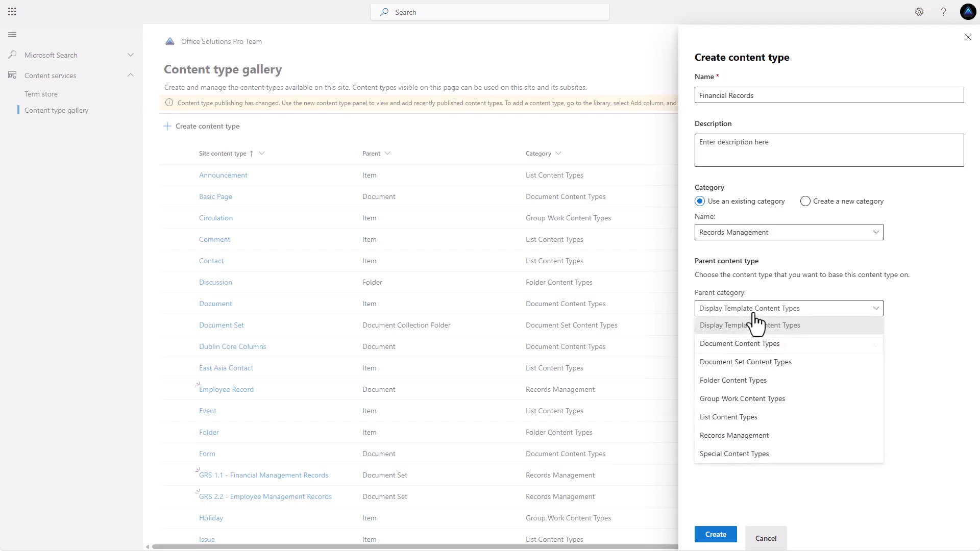
click(759, 350)
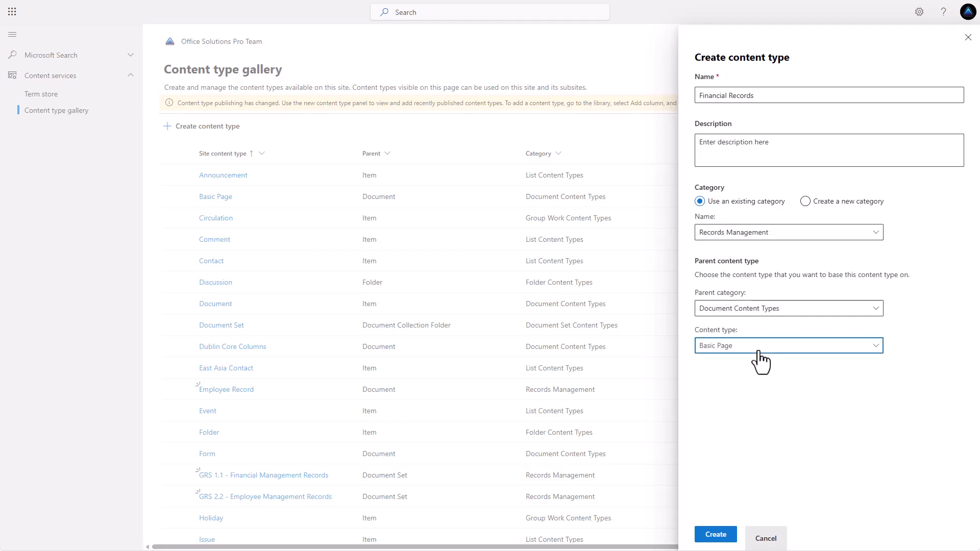
click(760, 346)
click(720, 127)
click(715, 533)
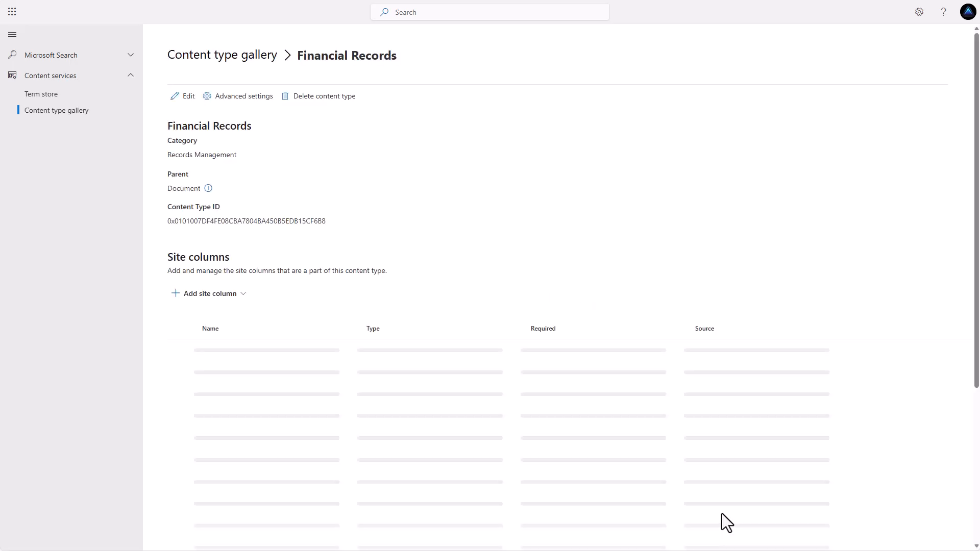
- Start a new site column named "Document Type" in the Records Management Column category with the Choice type for Financial Records
click(216, 295)
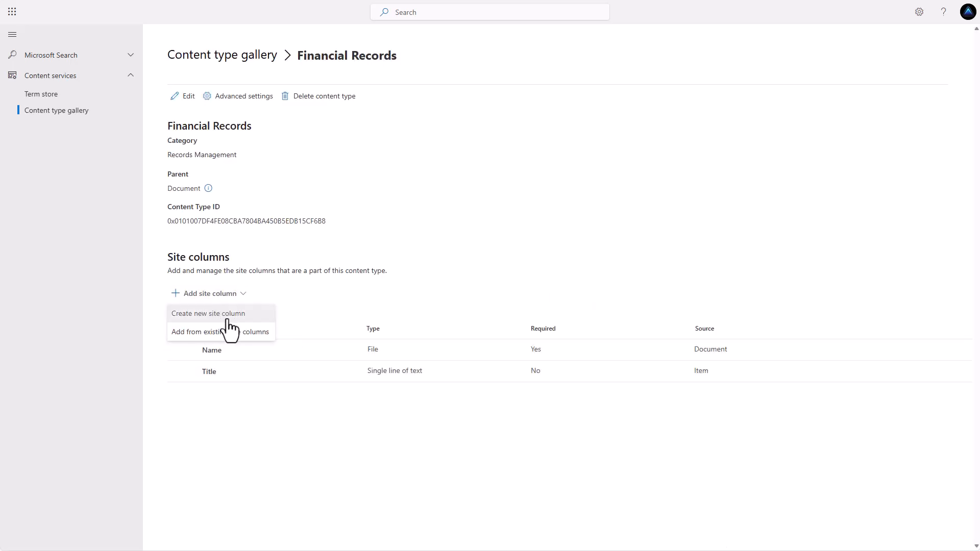
click(225, 318)
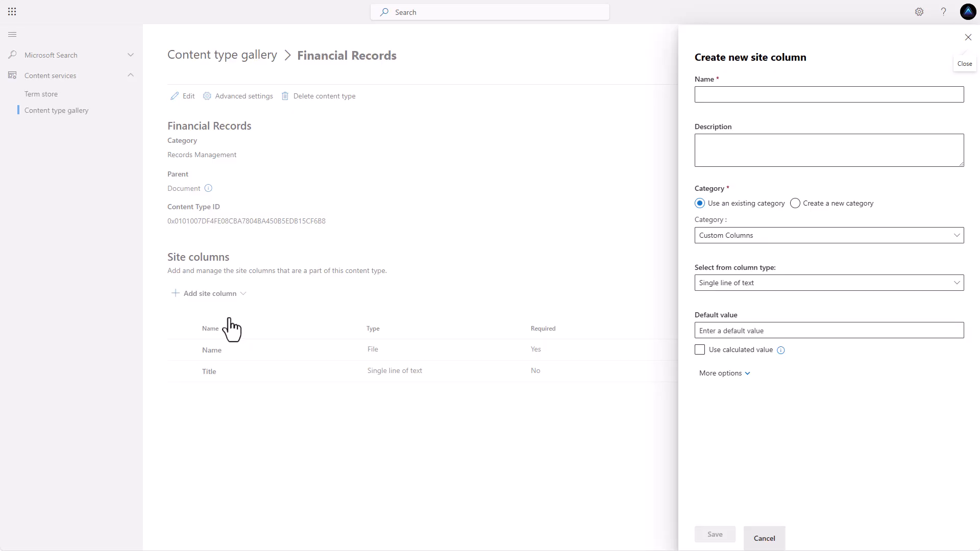
click(730, 95)
text(D)
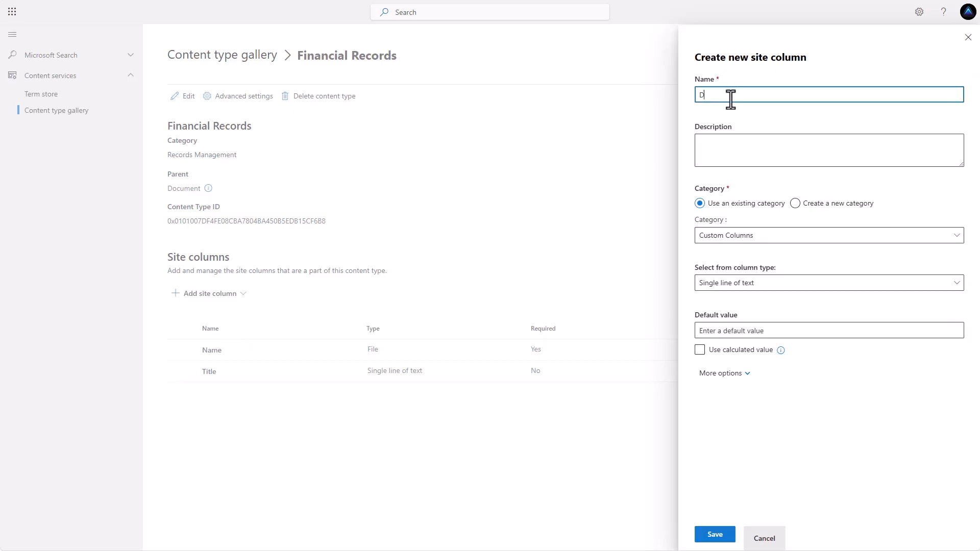
text(ocument Type)
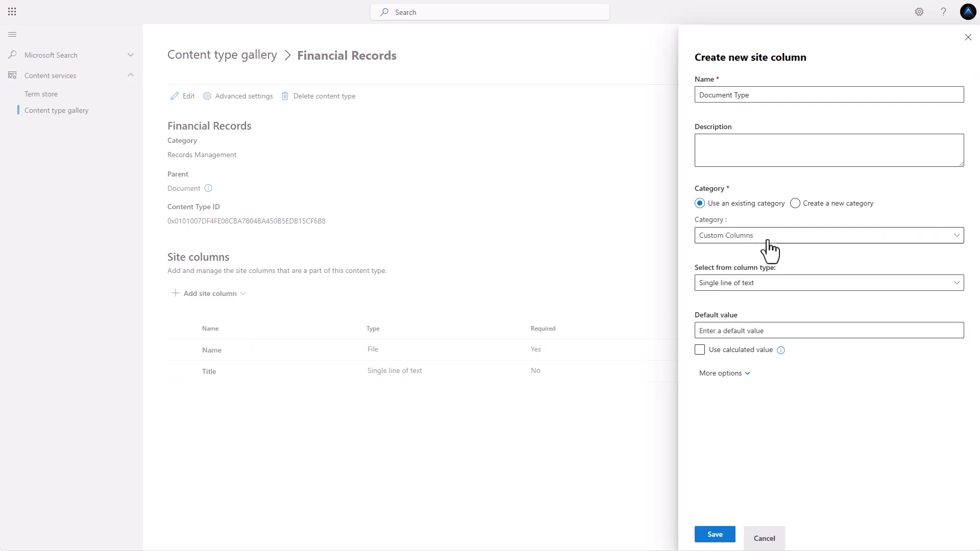
click(768, 237)
click(755, 437)
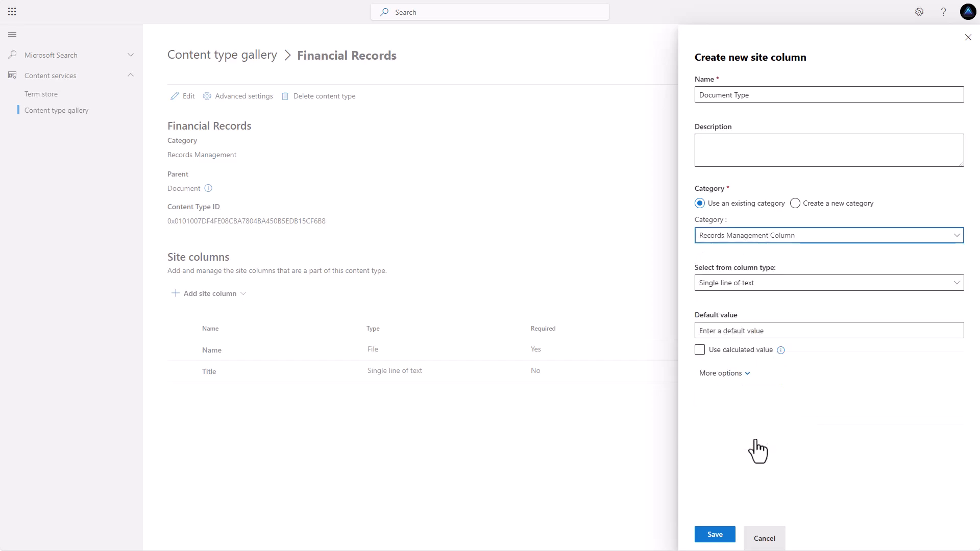
click(752, 283)
click(721, 138)
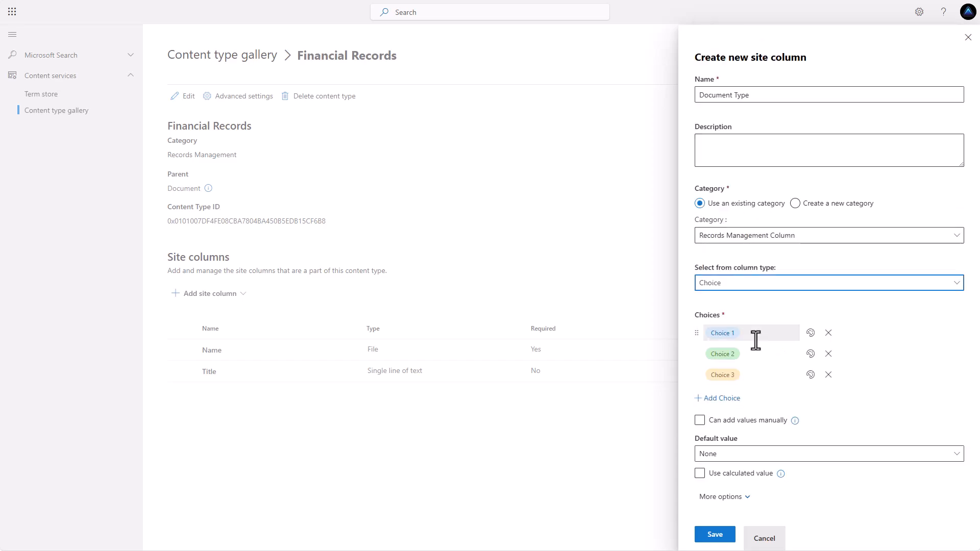
- Enter Invoice, Financial Report and Payment Voucher as the first three choices of the Document Type column
click(753, 335)
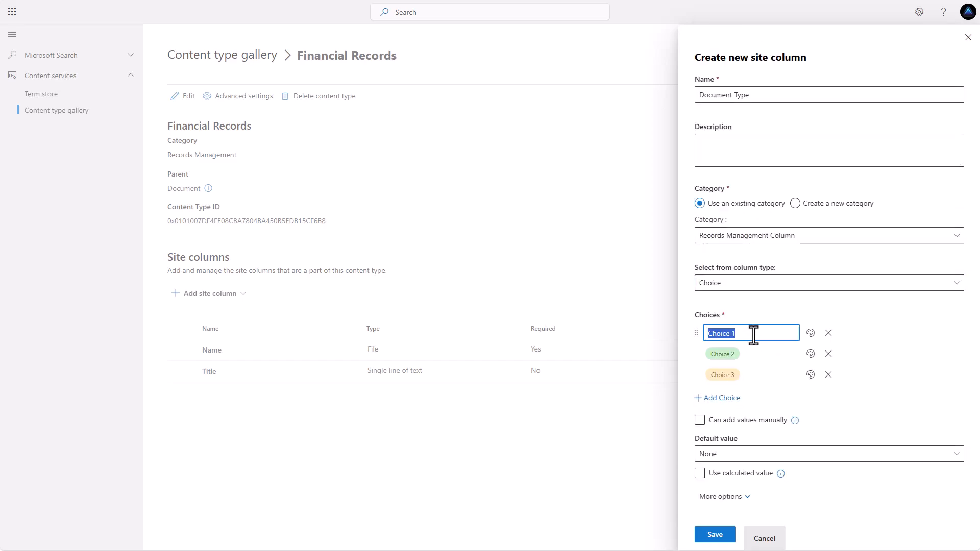
text(Invo)
click(757, 359)
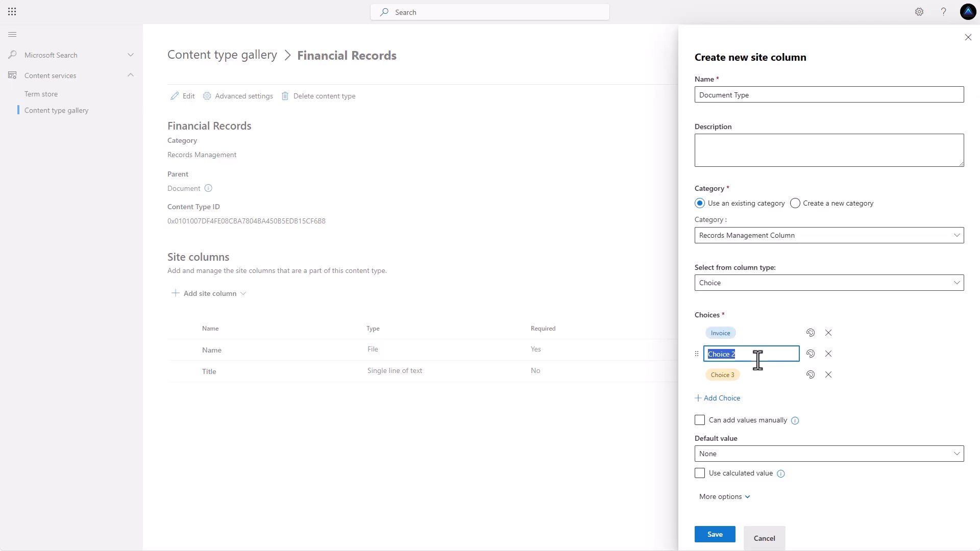
text(Financial Report)
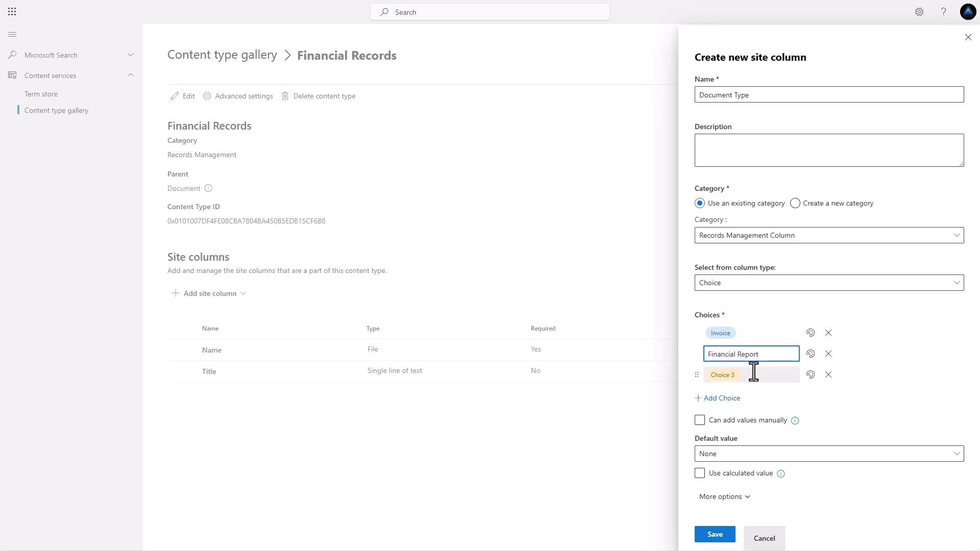
click(748, 376)
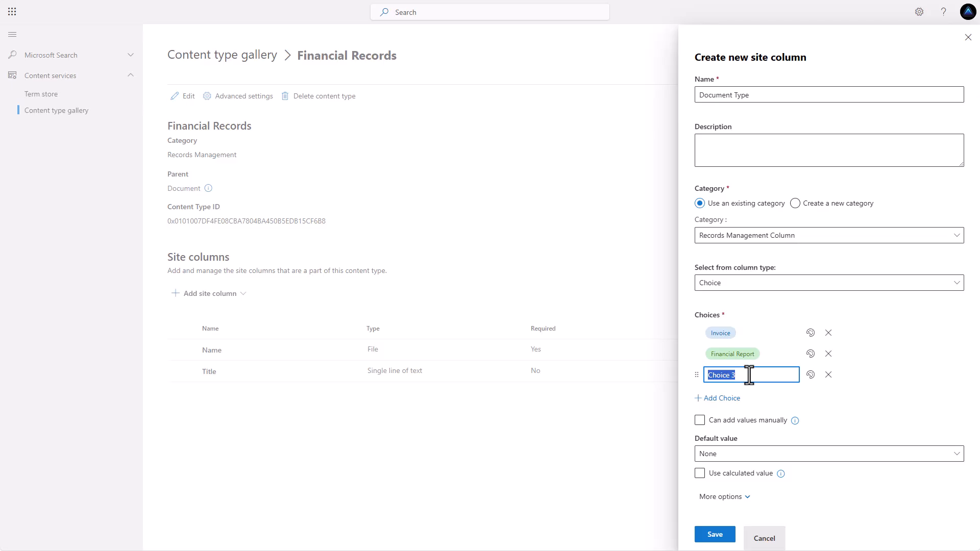
text(Payment Voucher)
- Add Budget Execution Report and Contract Modification as the fourth and fifth choices and save the Document Type column
click(737, 398)
click(738, 397)
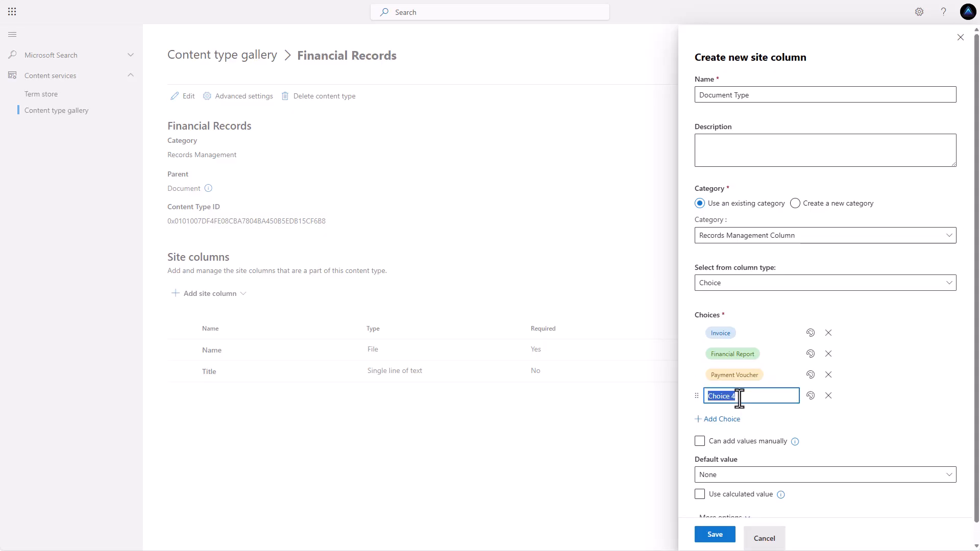
text(Budget Execution Report)
click(734, 420)
click(736, 417)
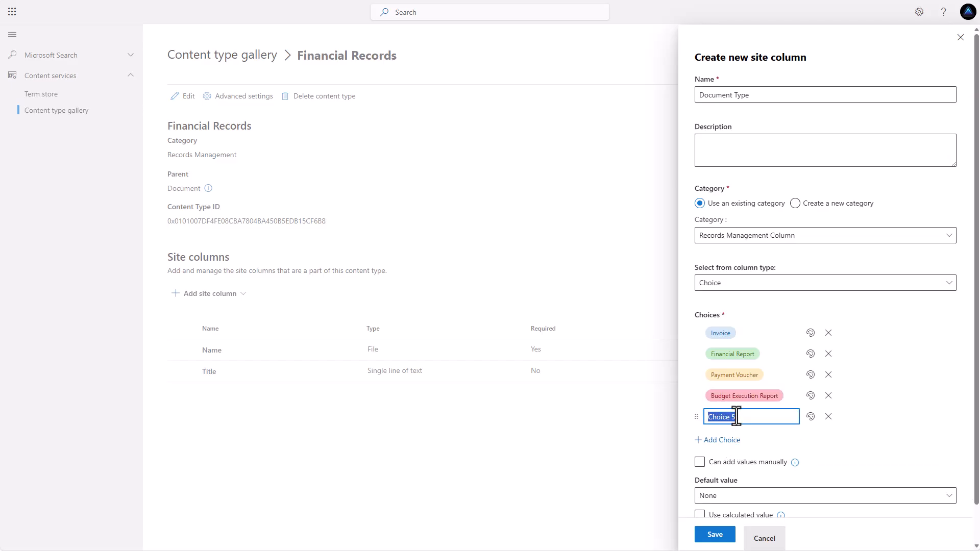
text(?co)
scroll(745, 418, down, 1)
click(747, 423)
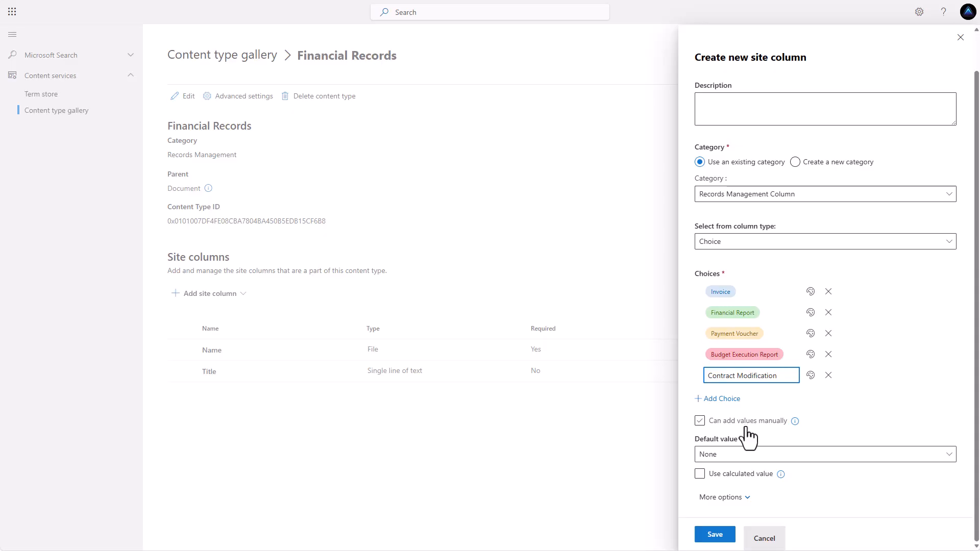
click(747, 423)
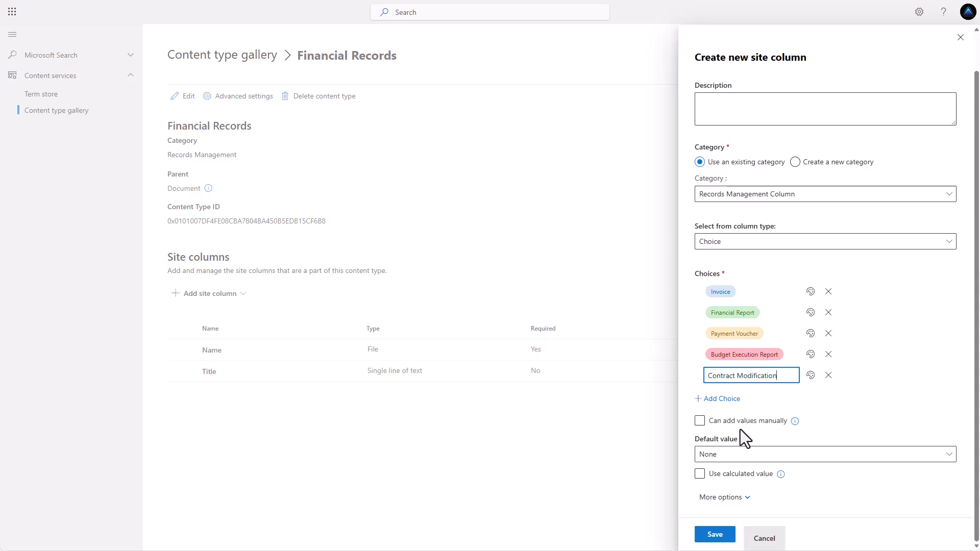
click(715, 536)
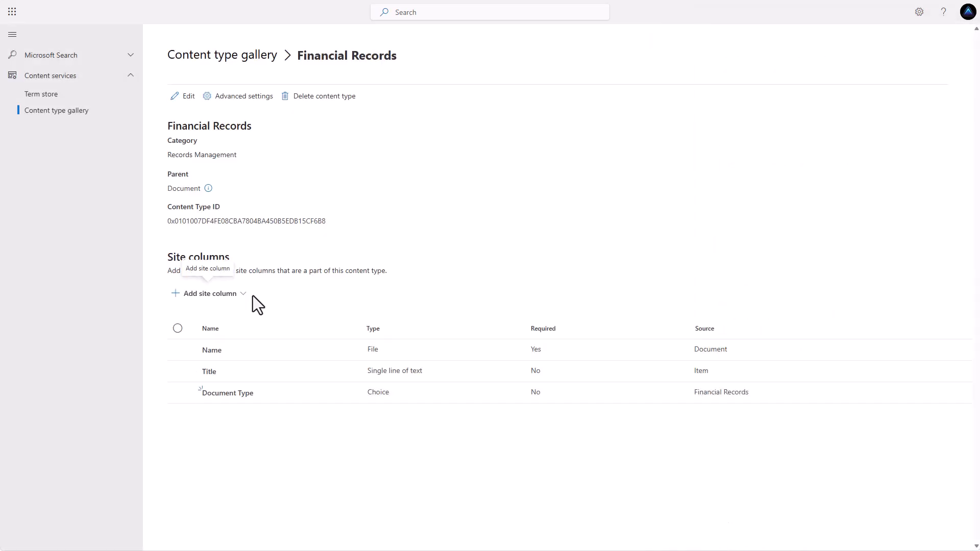
- Start another new site column named "Approval Status" in the Records Management Column category with the Choice type
click(220, 297)
click(231, 313)
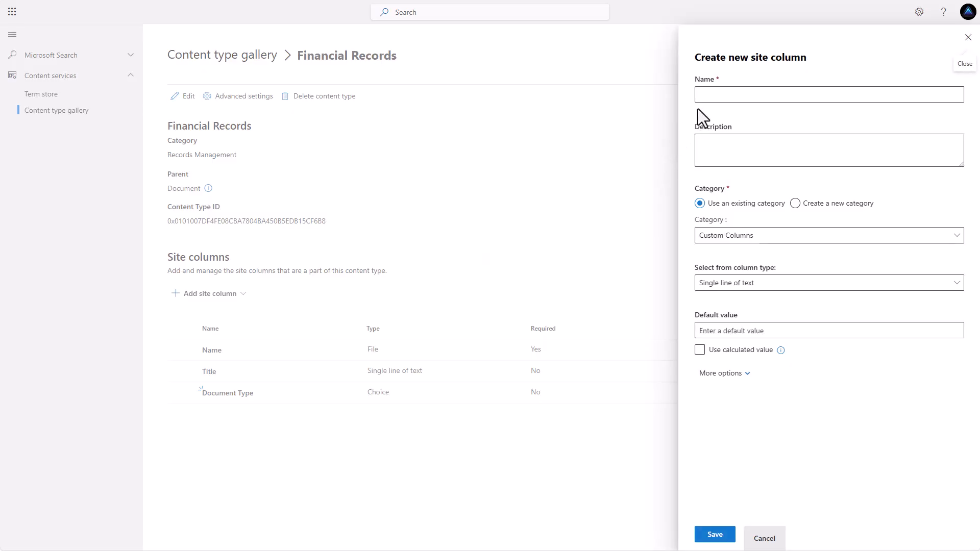
click(710, 95)
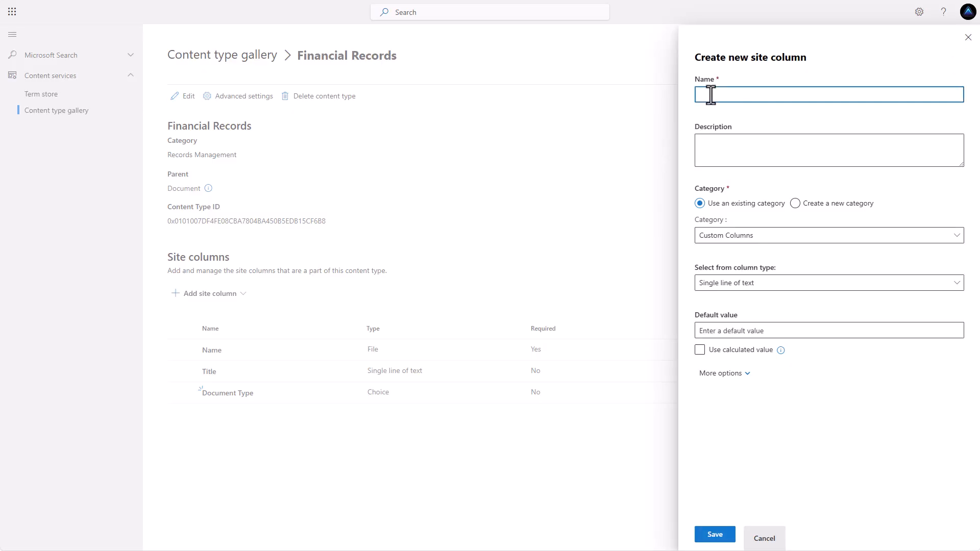
text(Approval Status)
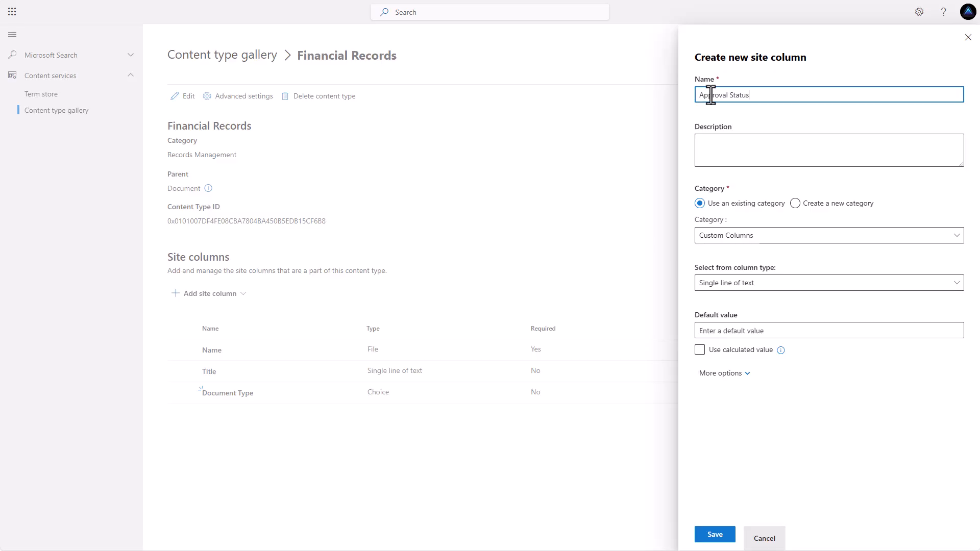
click(771, 236)
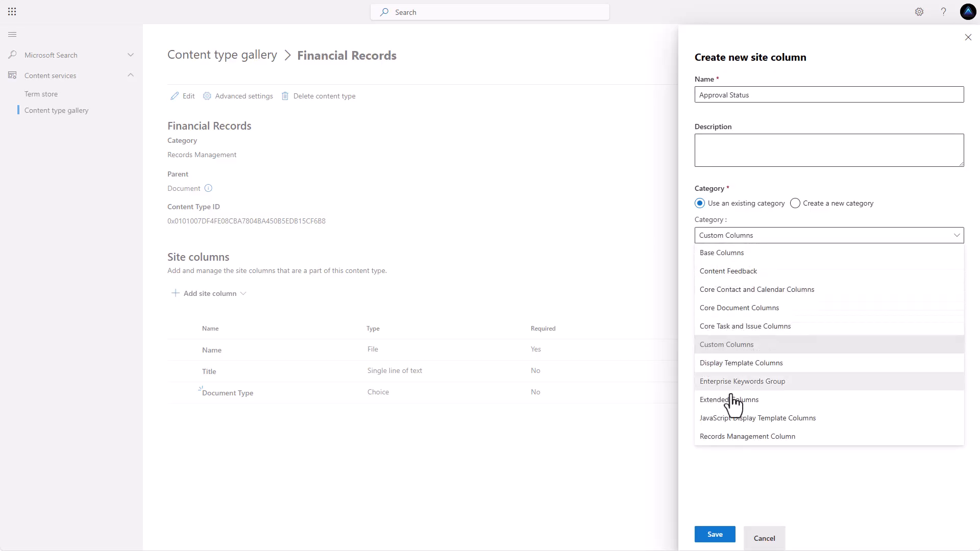
click(739, 498)
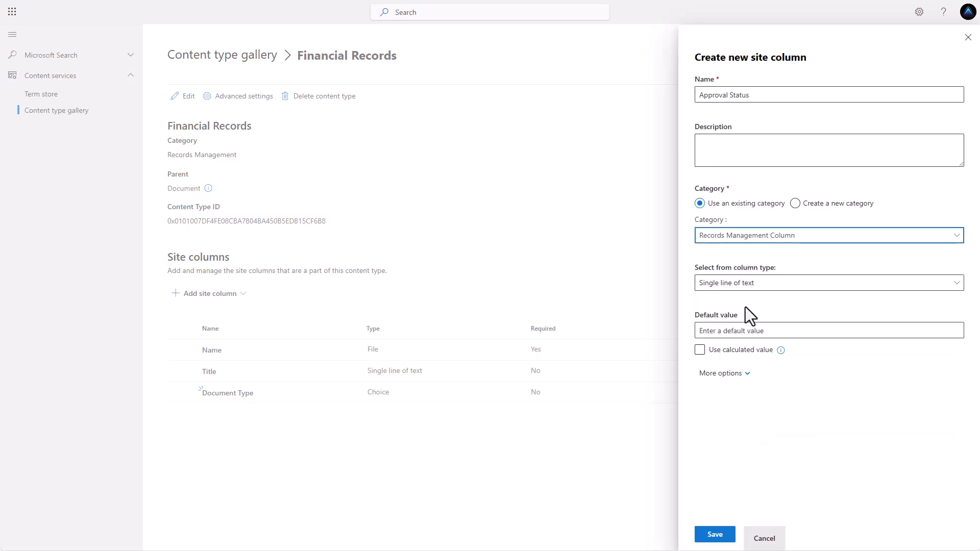
click(746, 286)
click(738, 138)
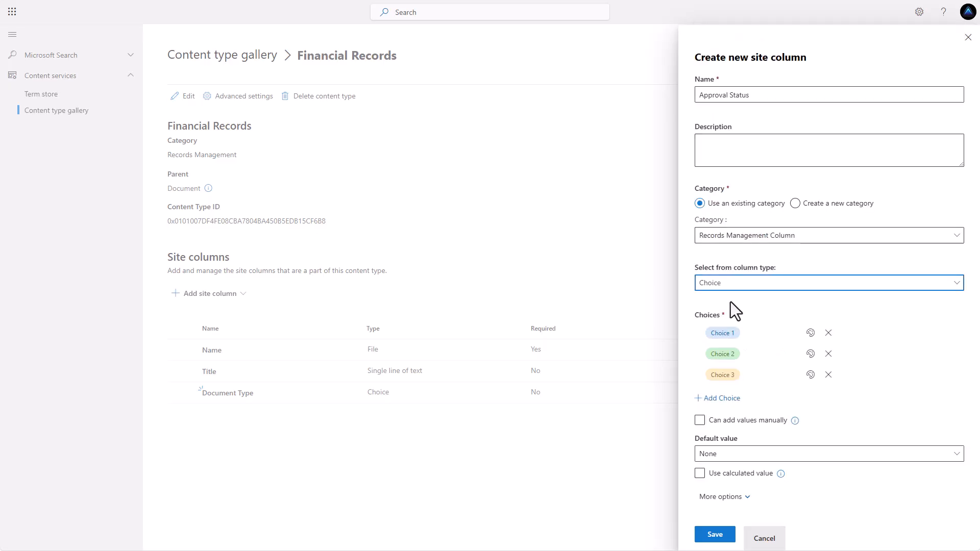
- Enter Draft, Under Review, Approved and Final as the four choices of the new approval column
click(745, 337)
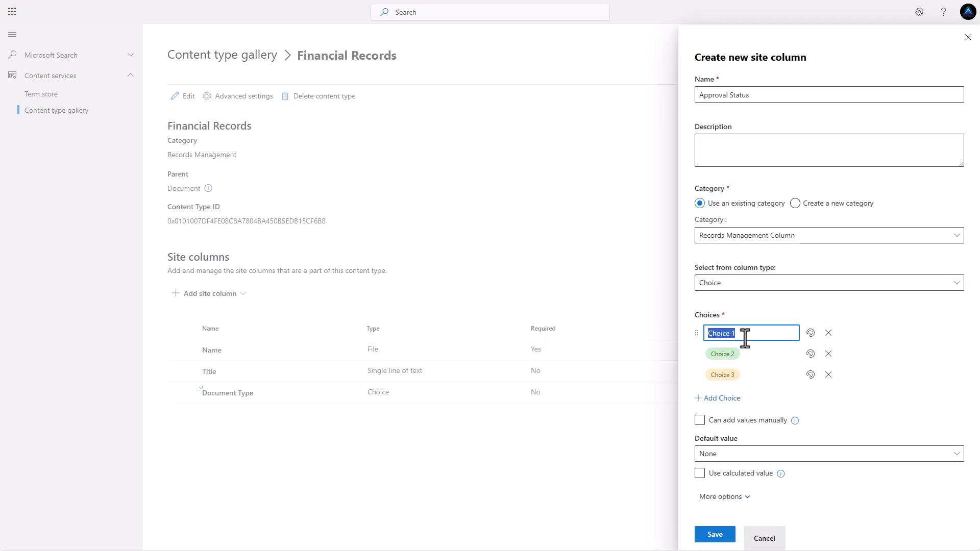
text(Draft)
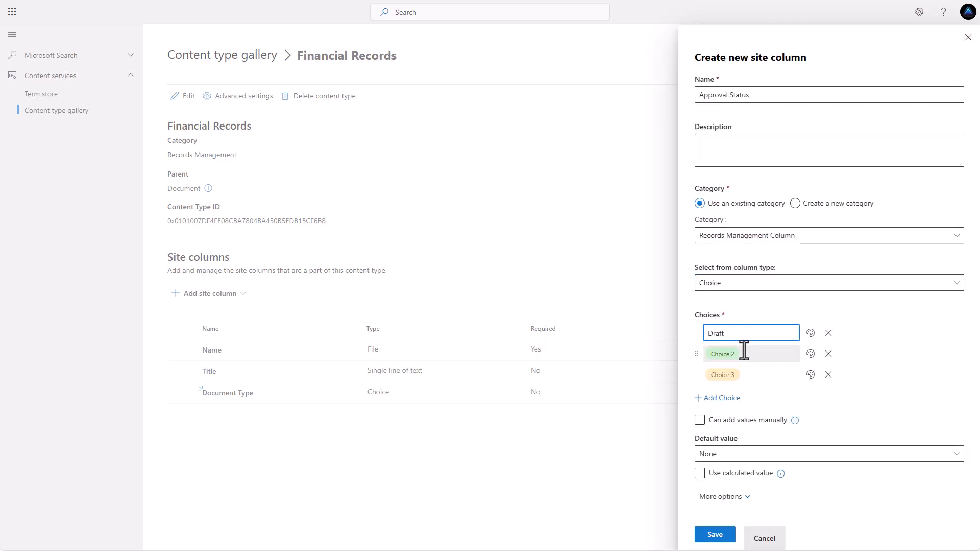
click(743, 354)
text(Under Review)
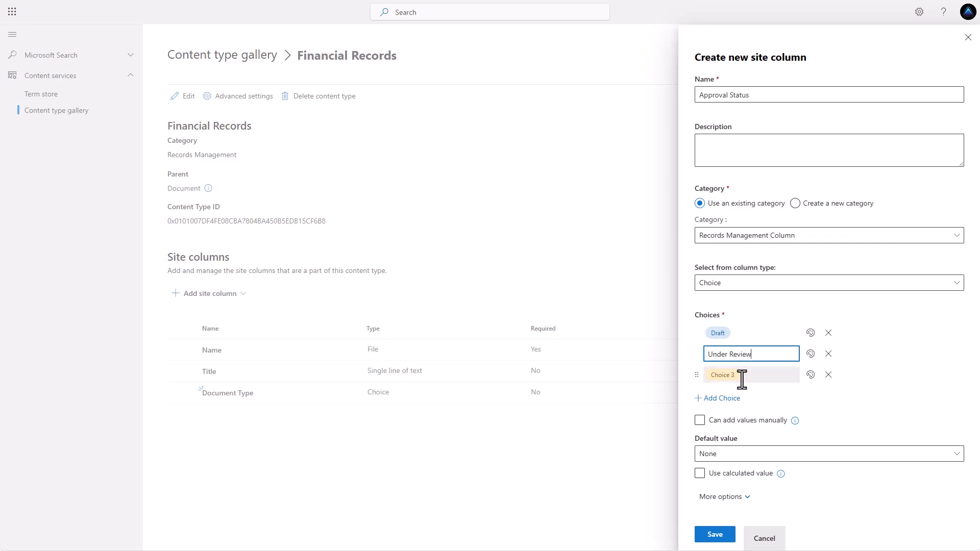
click(742, 375)
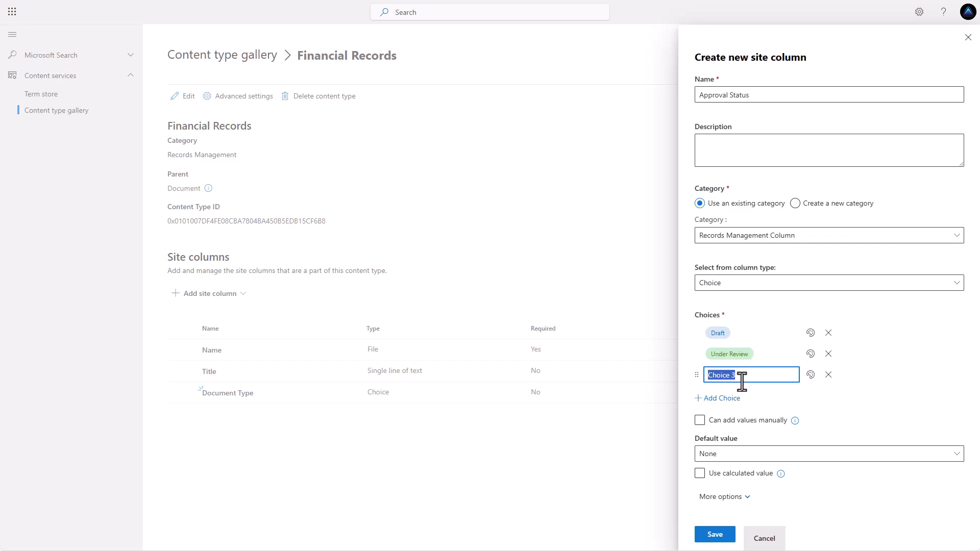
text(Approved)
click(737, 399)
text(Final)
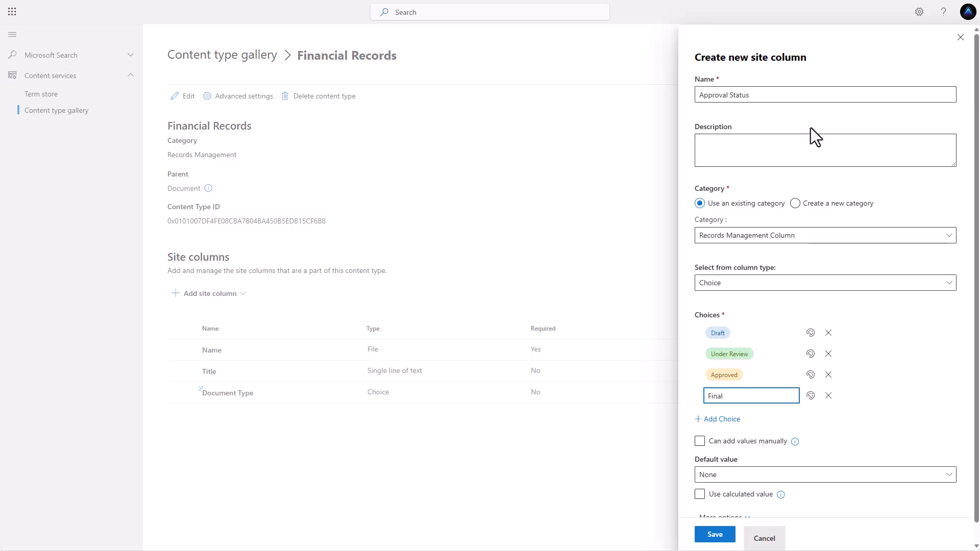
- Rename the column "Approval Status Financial Record", set Draft as its default value and save it
click(757, 96)
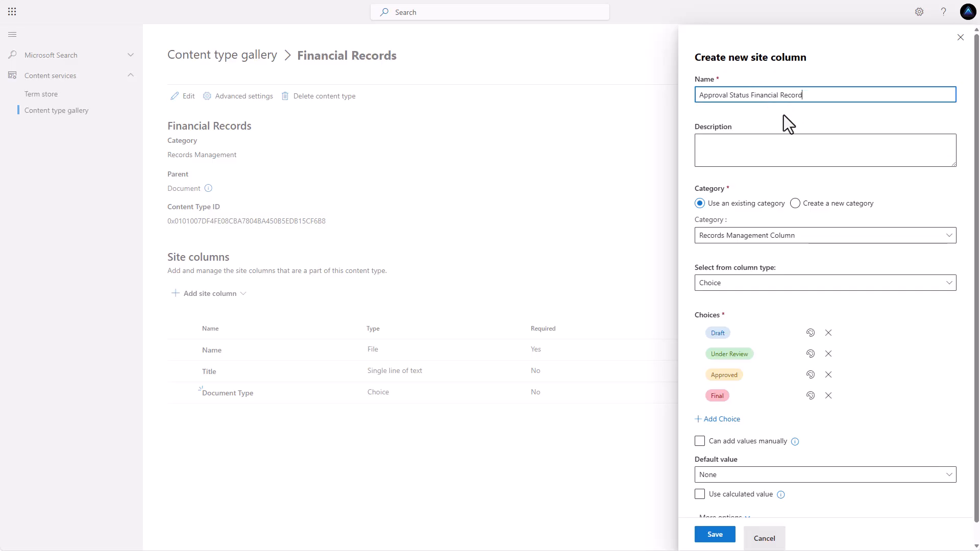
scroll(744, 485, down, 1)
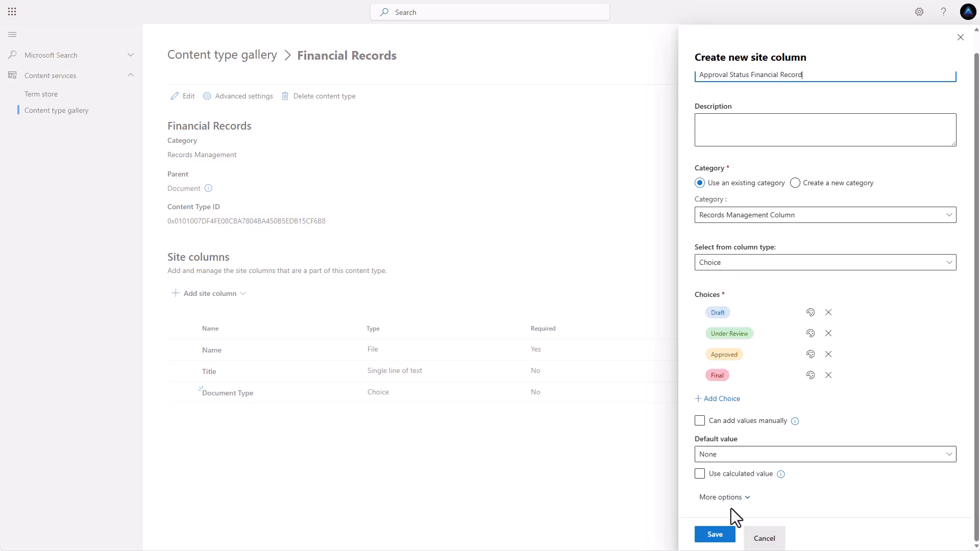
click(750, 455)
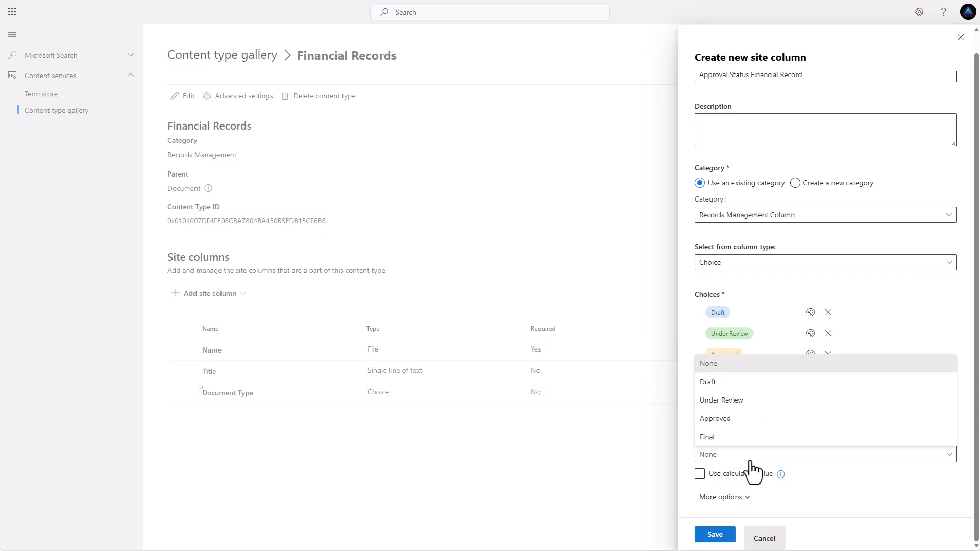
click(739, 389)
click(715, 535)
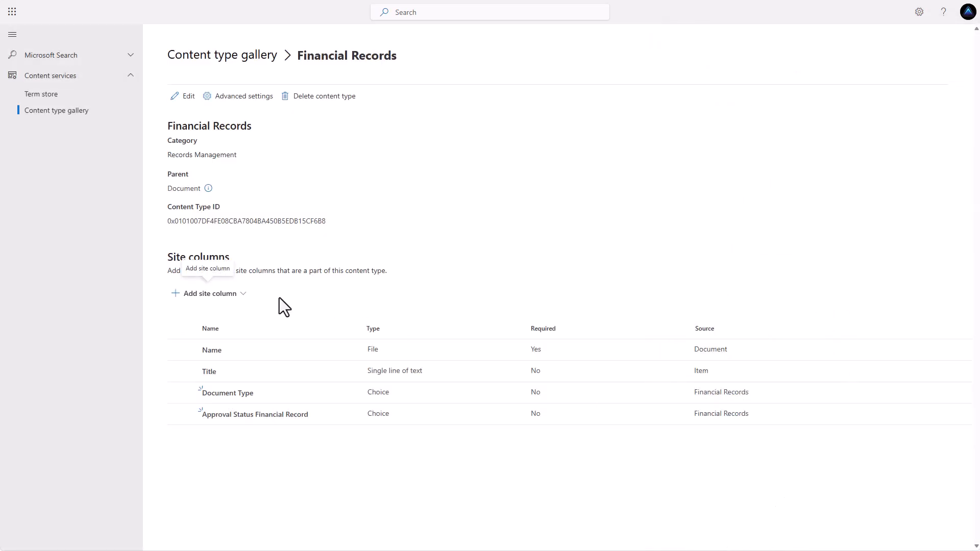
- Open the existing site columns for Financial Records and add Retention Period (Years) to the chosen columns
click(221, 296)
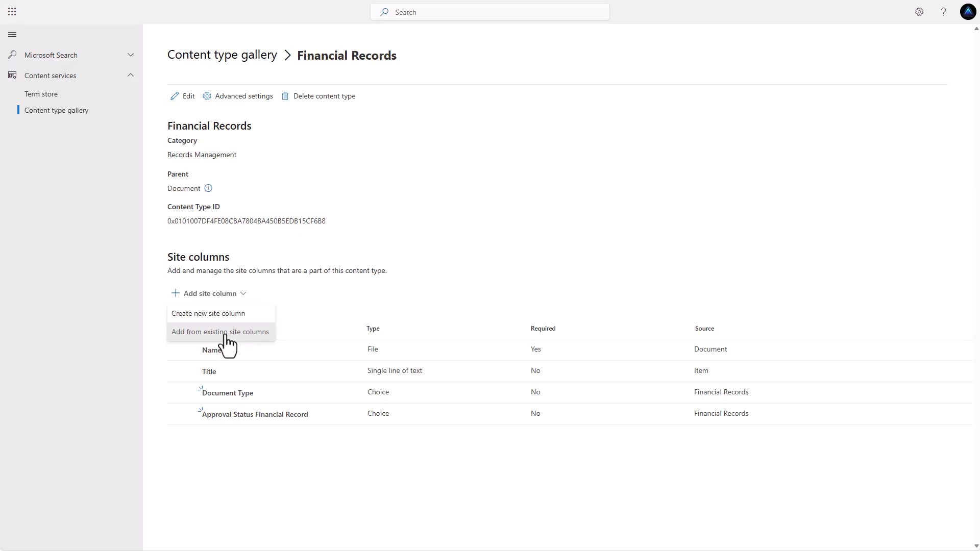
click(226, 333)
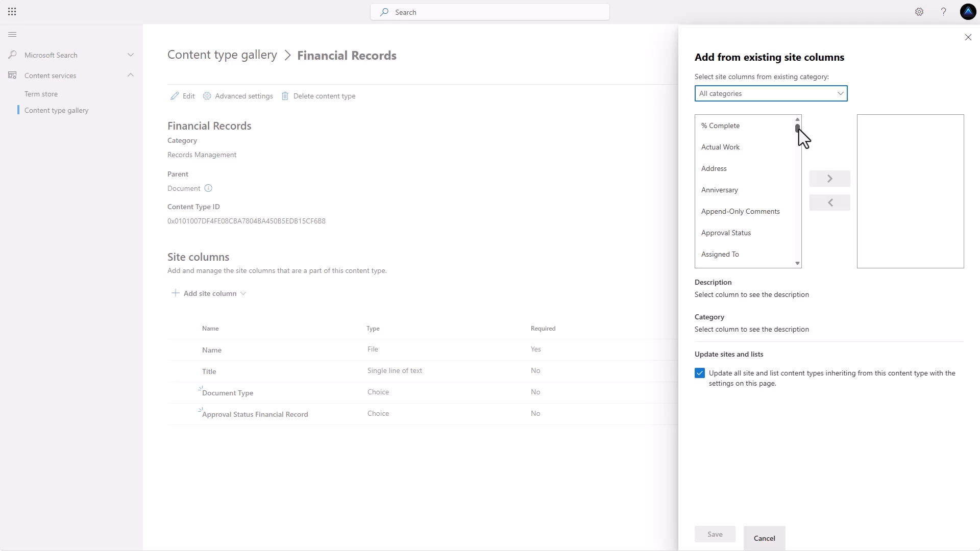
drag(798, 129, 776, 223)
click(776, 223)
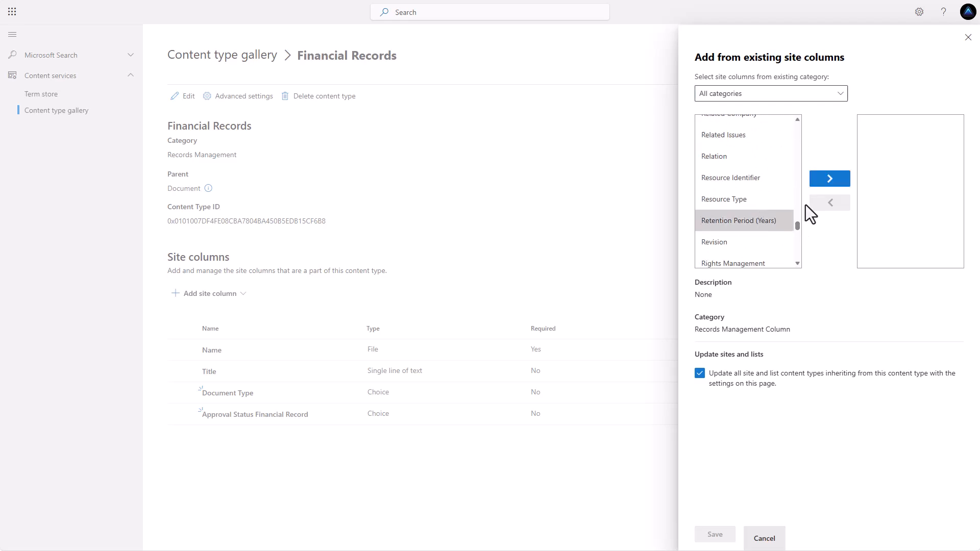
click(832, 179)
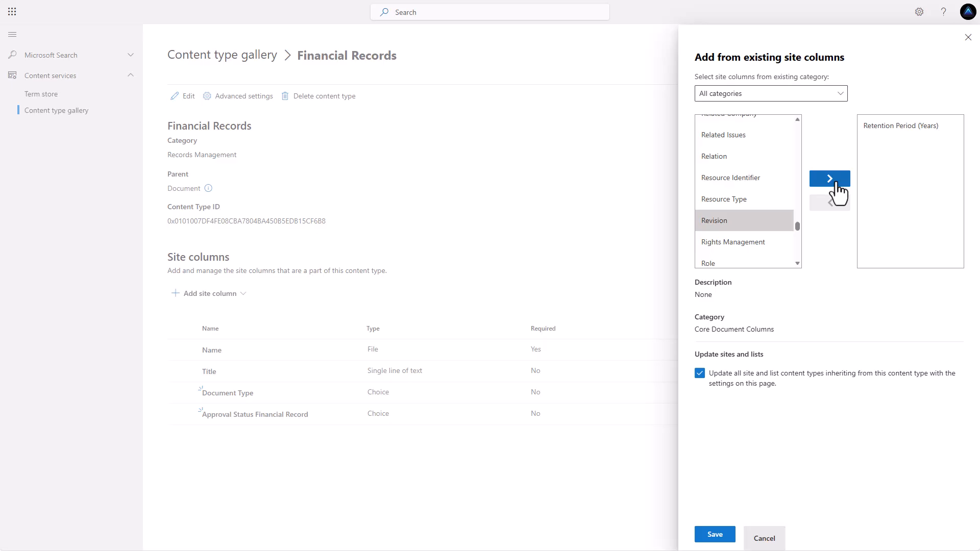
- Add the Disposition Trigger Date and Disposition Date columns to Financial Records and save the content type's column selection
drag(796, 228, 797, 160)
click(729, 214)
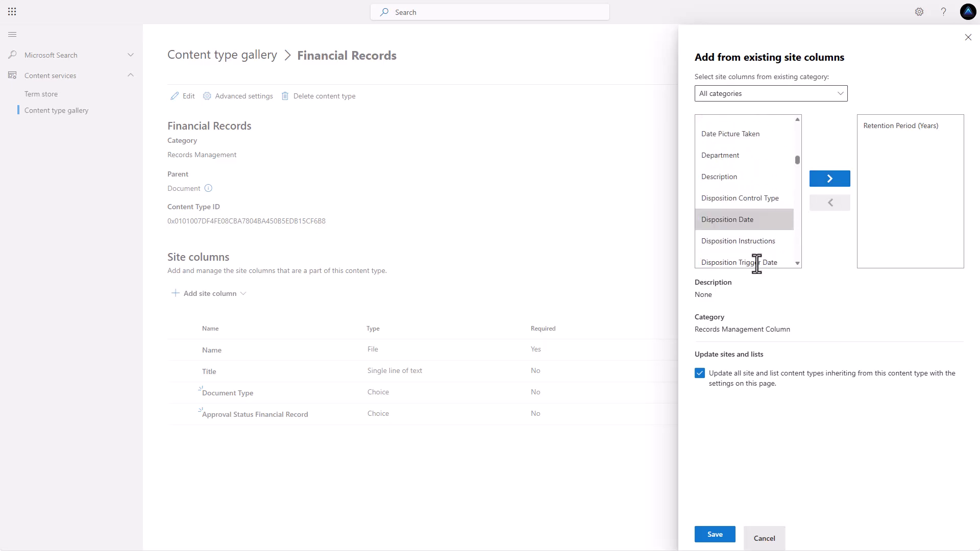
click(761, 258)
click(828, 179)
click(745, 214)
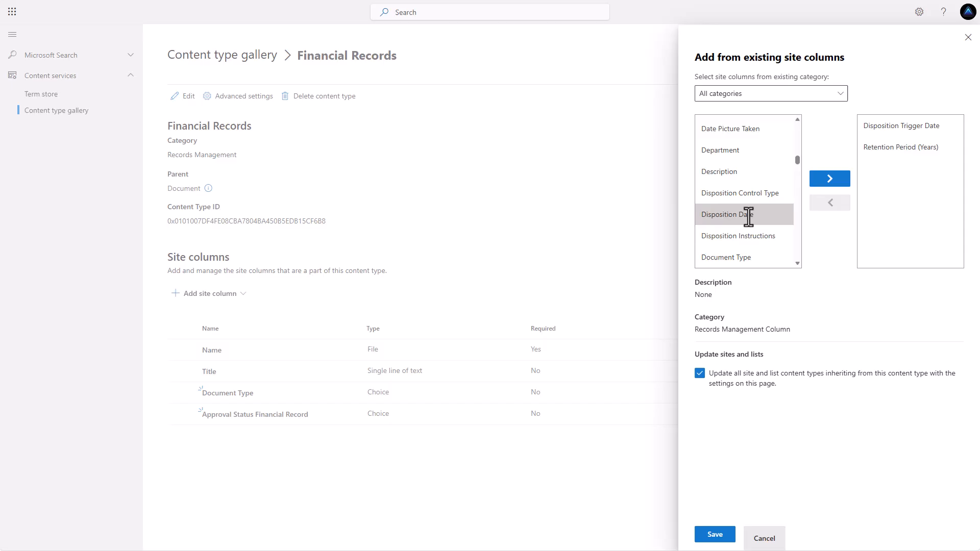
click(827, 180)
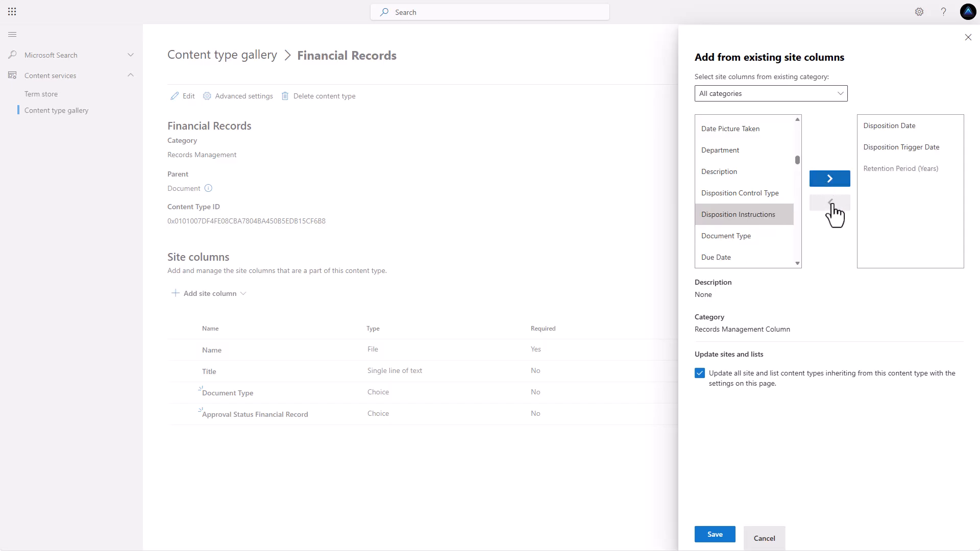
click(714, 536)
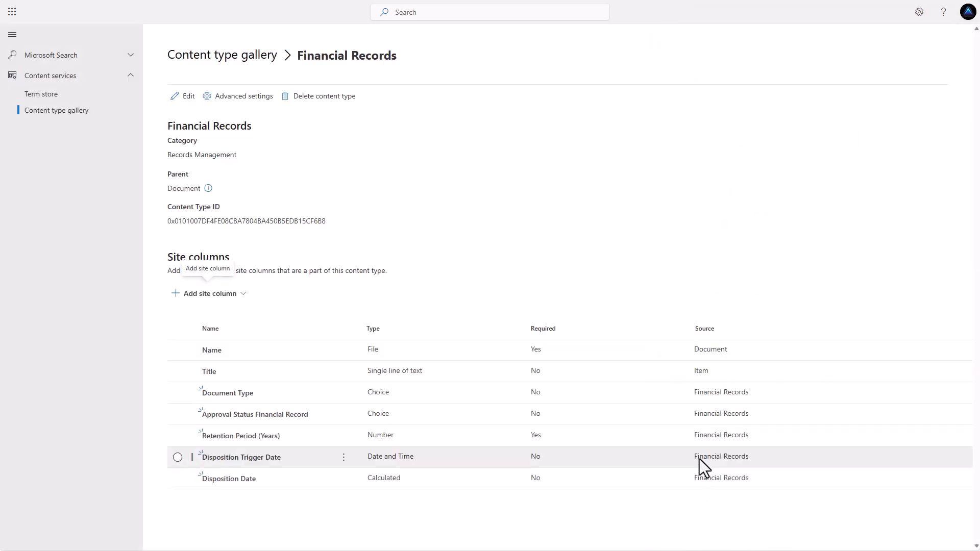
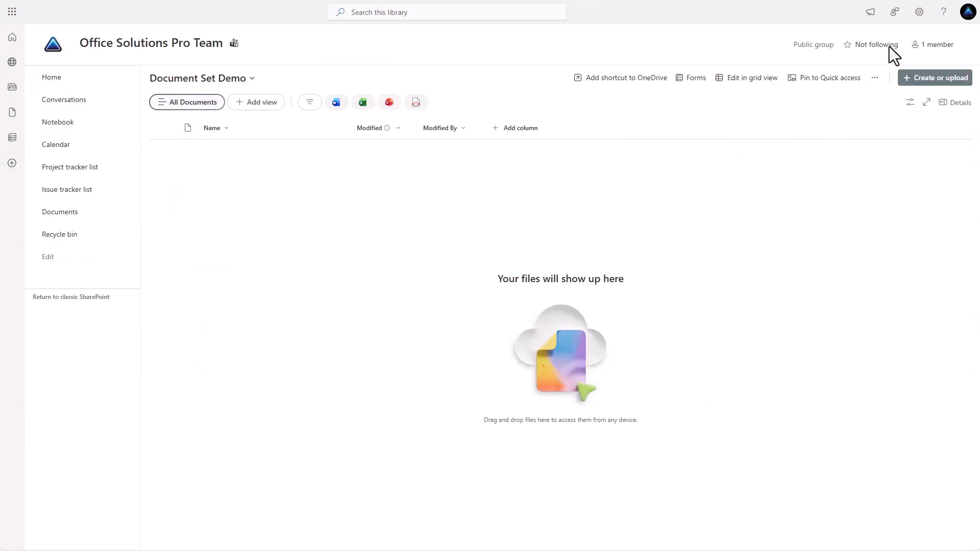
- In the Document Set Demo library's advanced settings, allow management of content types, disable the New Folder command and save
click(918, 14)
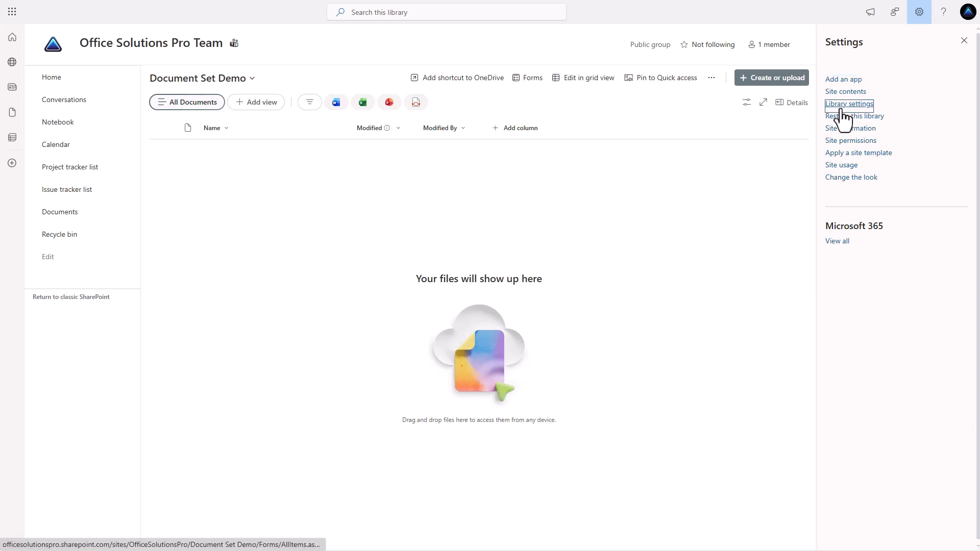
click(841, 105)
click(845, 159)
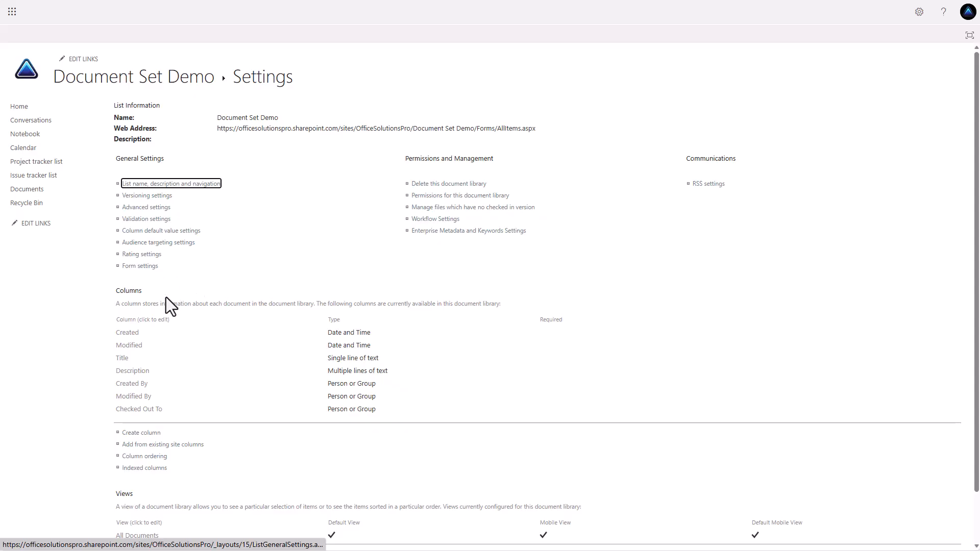
click(154, 209)
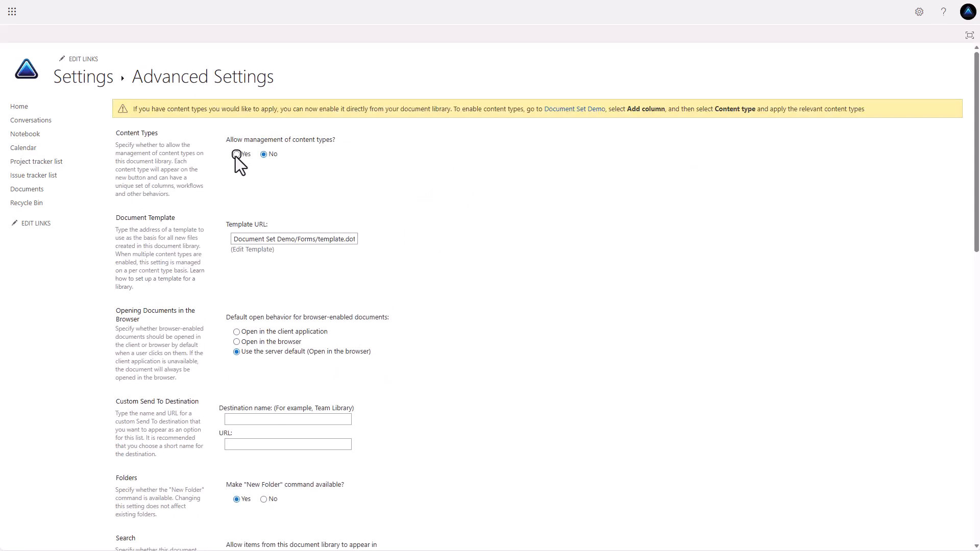
click(236, 154)
scroll(231, 173, down, 1)
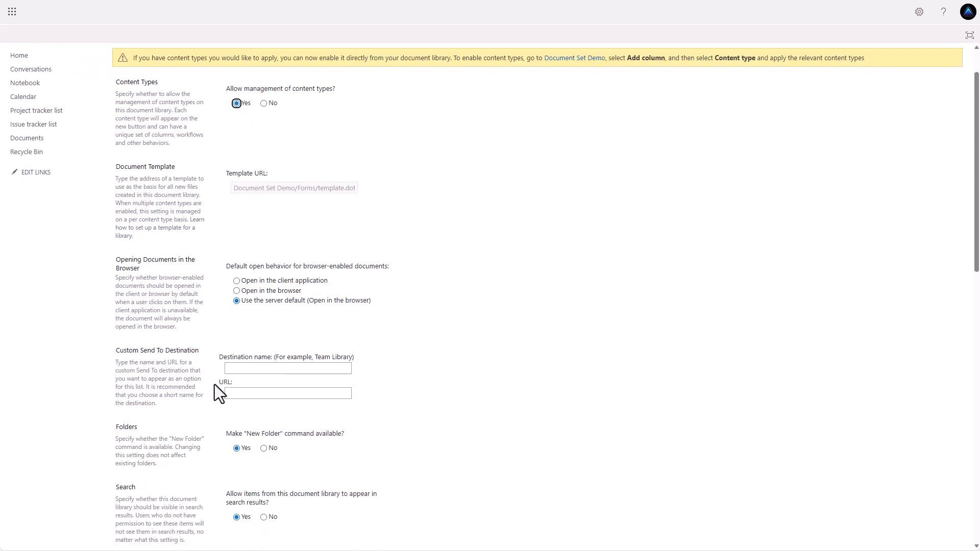
click(264, 448)
scroll(546, 442, down, 13)
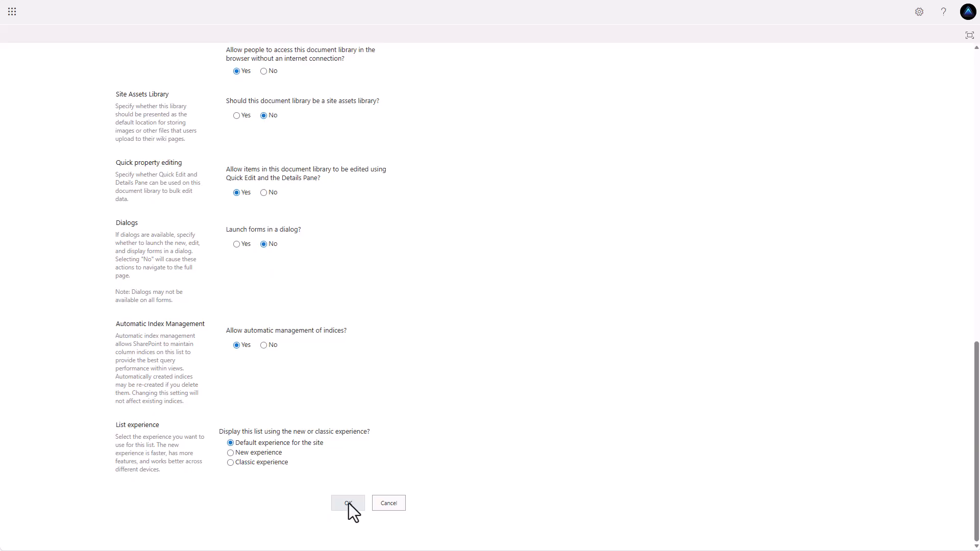
click(348, 502)
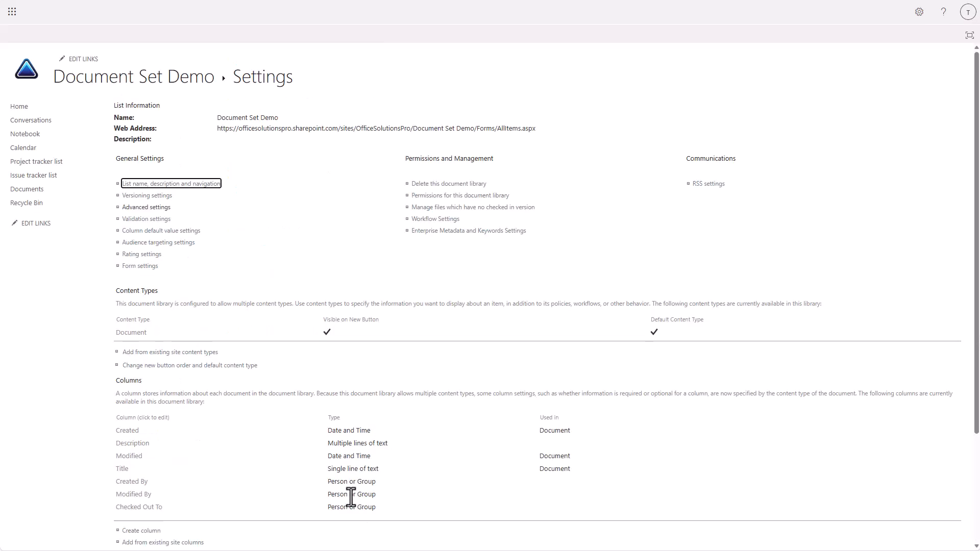
- Add the GRS 1.1 - Financial Management Records and GRS 2.2 - Employee Management Records site content types to the library
click(149, 352)
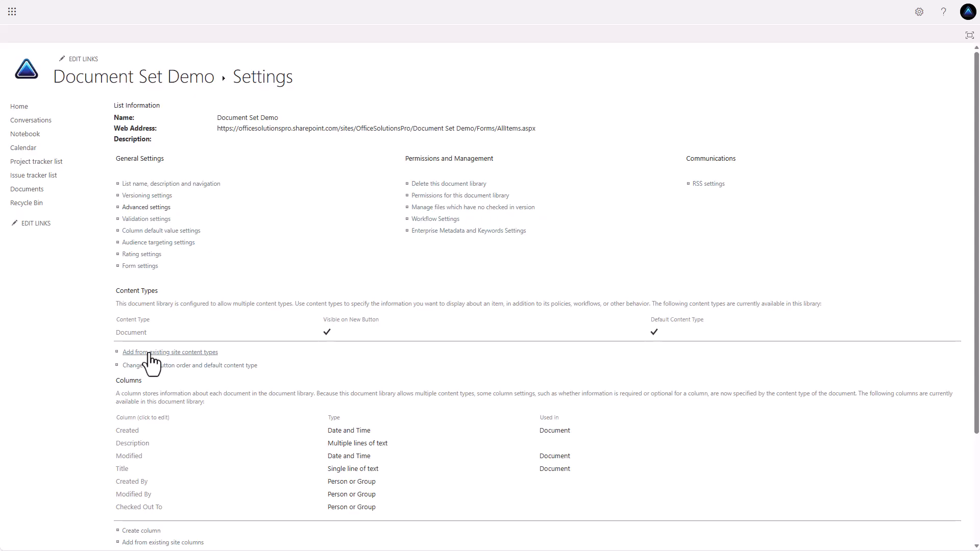
click(387, 231)
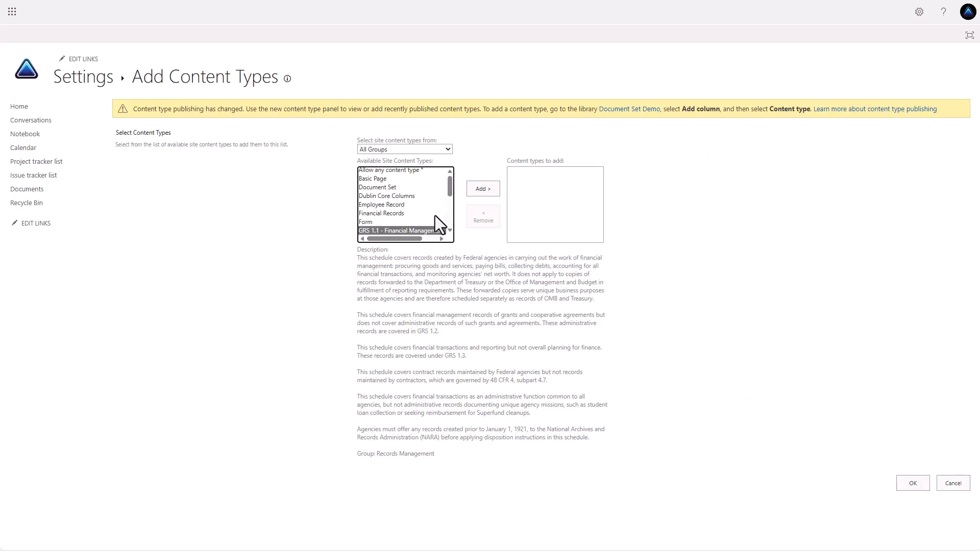
click(479, 189)
click(407, 234)
click(482, 187)
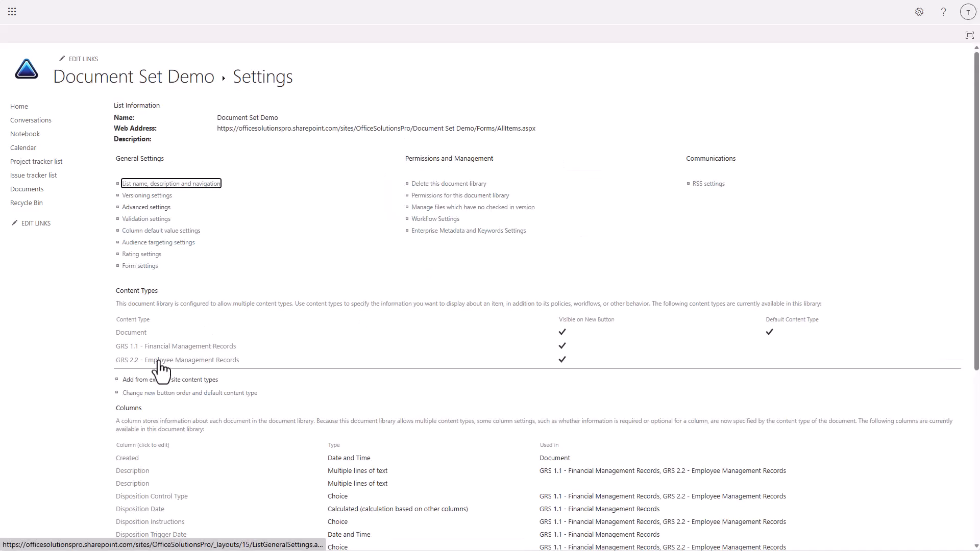
- Delete the default Document content type from the Document Set Demo library
click(131, 333)
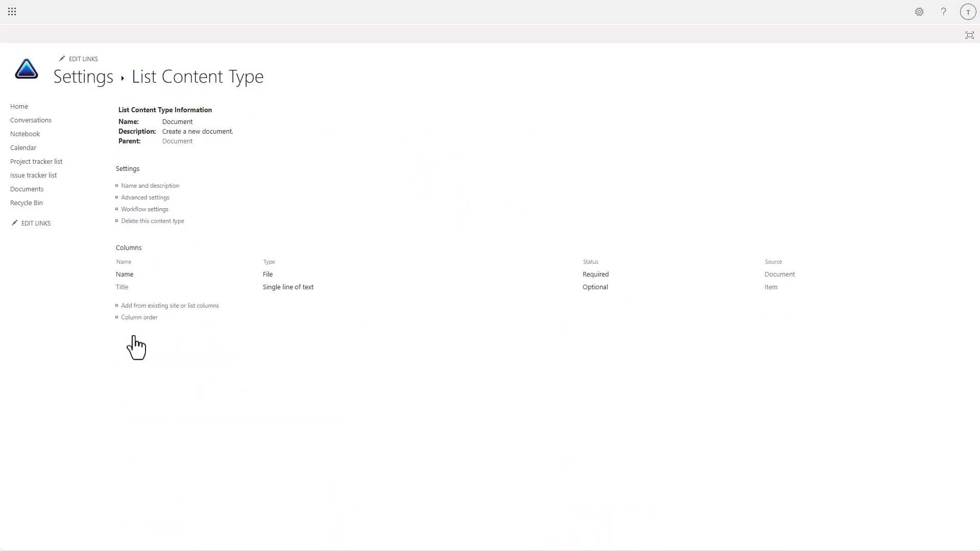
click(158, 223)
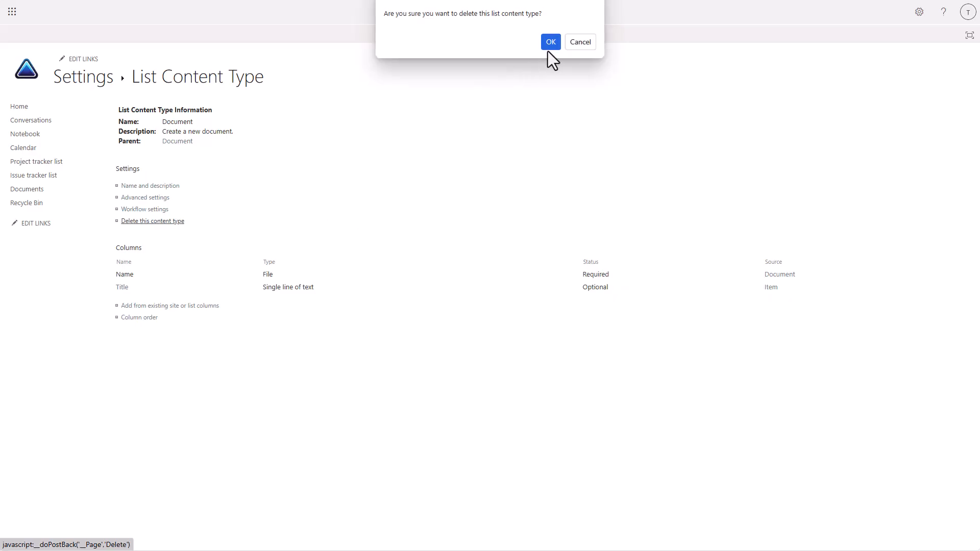
click(550, 41)
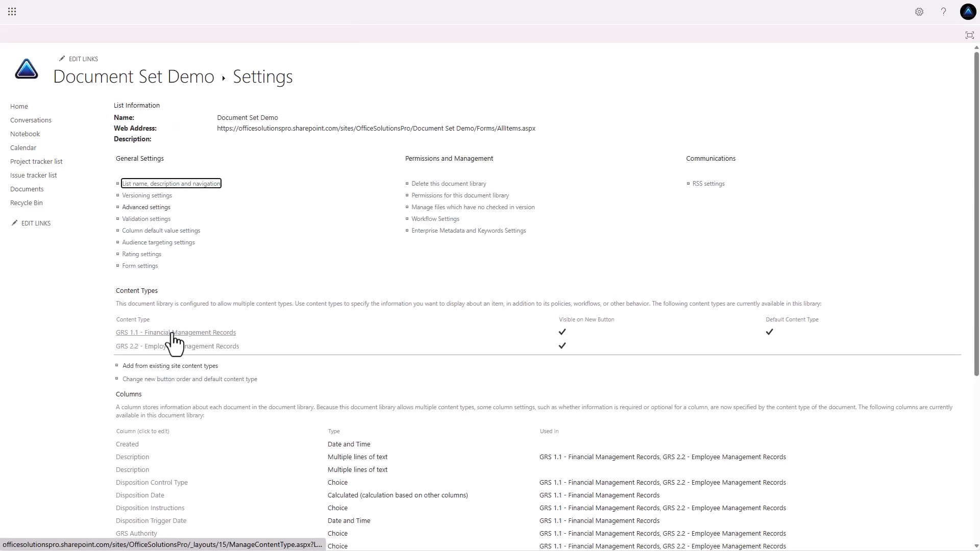
- Start a new GRS 1.1 - Financial Management Records document set named "Financial Record" with the description "Description of item 010"
click(195, 83)
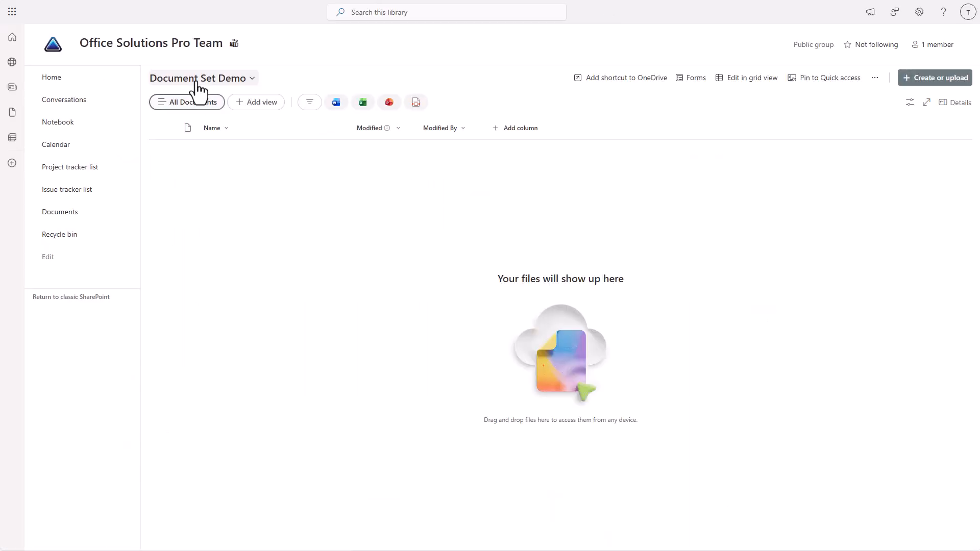
click(926, 82)
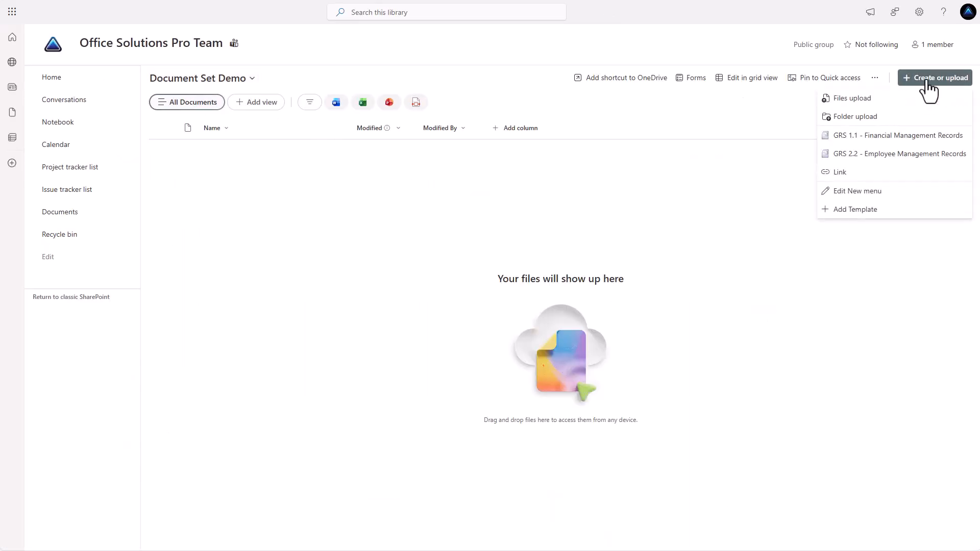
click(881, 153)
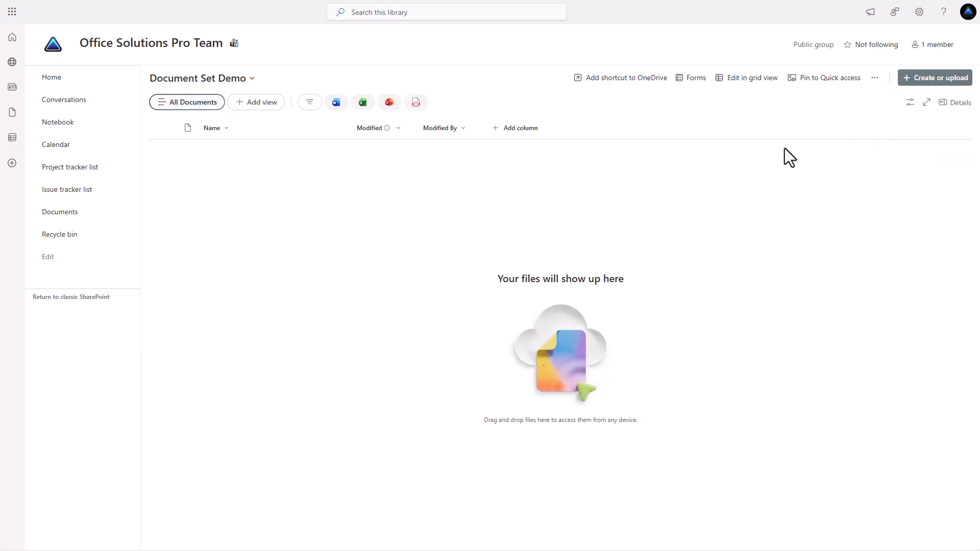
click(382, 135)
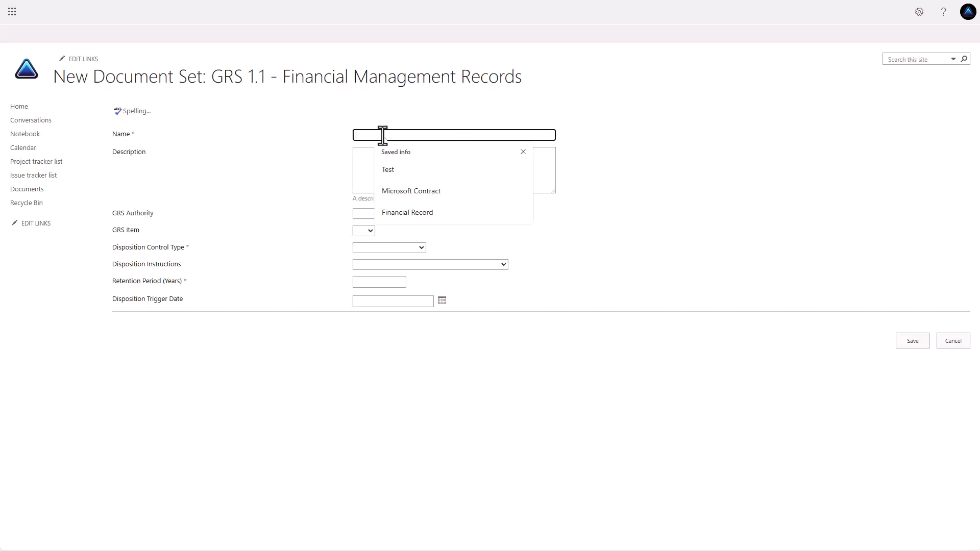
text(Financial Record)
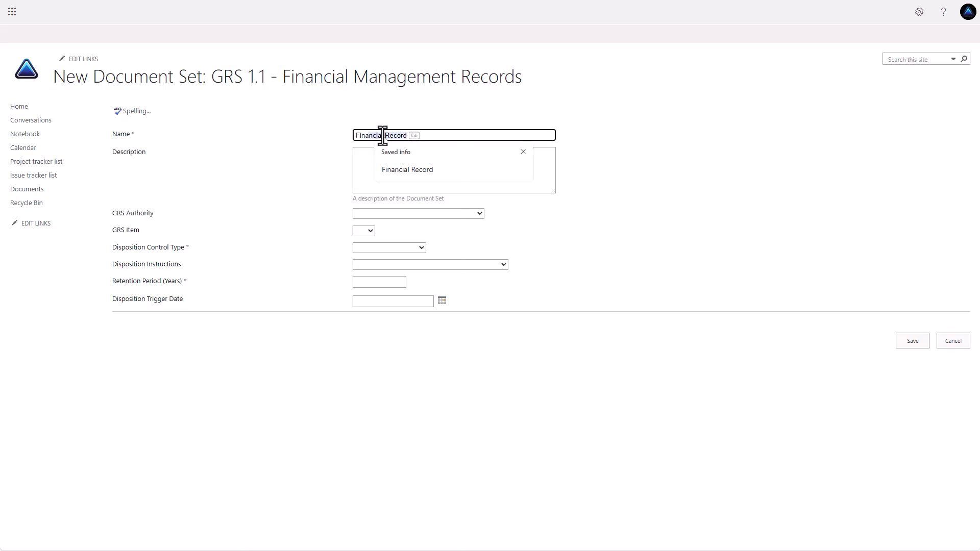
click(412, 167)
click(399, 168)
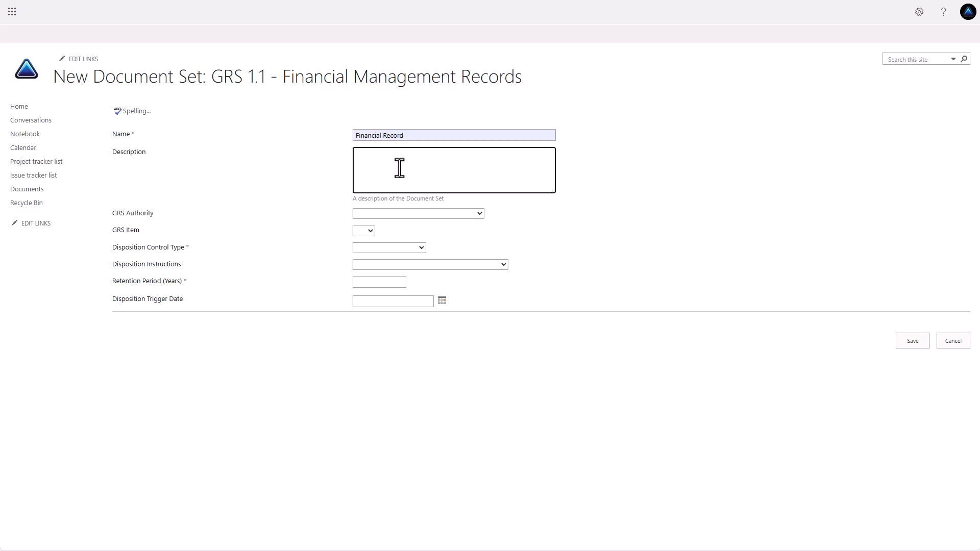
text(Description of item 010)
- Set GRS Authority to GRS 1.1 - Financial Management Records, GRS Item to 010 and Disposition Control Type to Item-Controlled
click(429, 216)
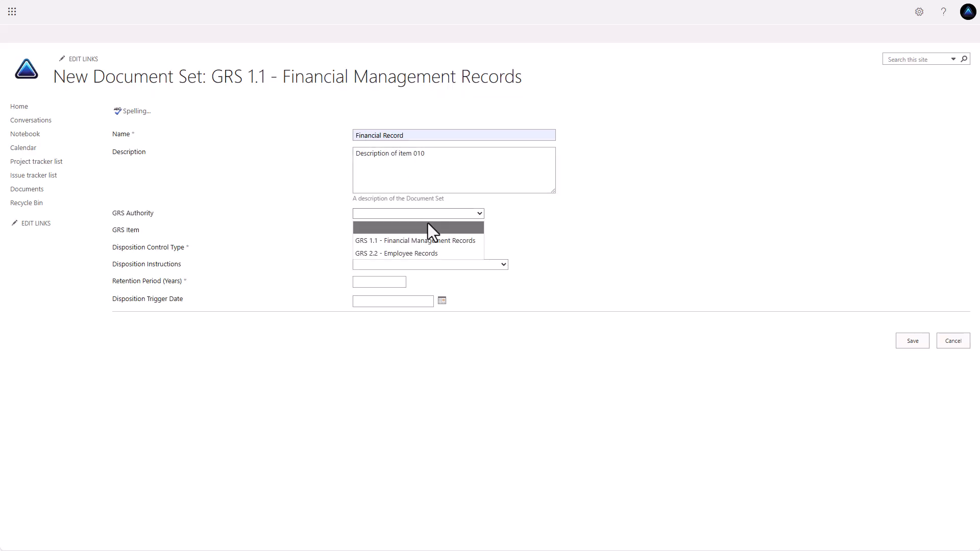
click(429, 244)
click(366, 231)
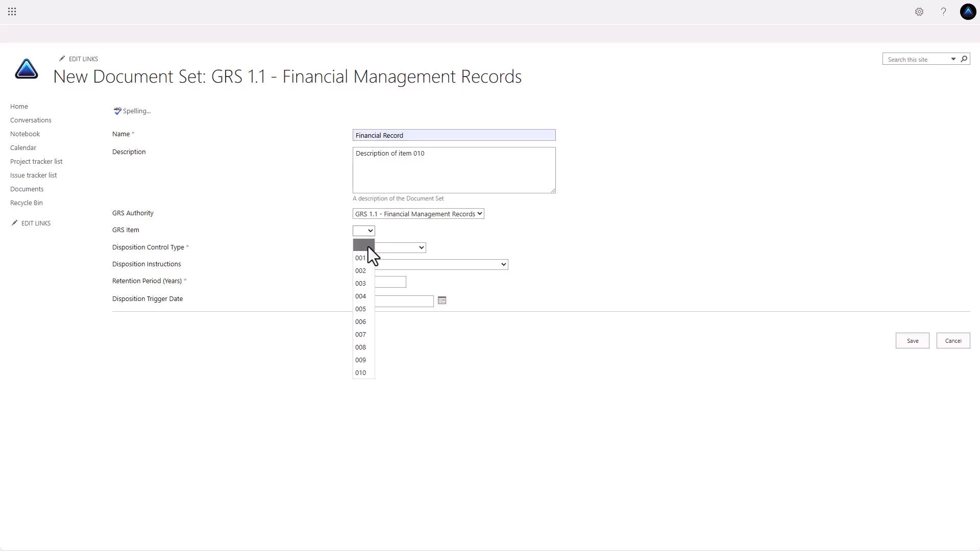
click(360, 373)
click(408, 248)
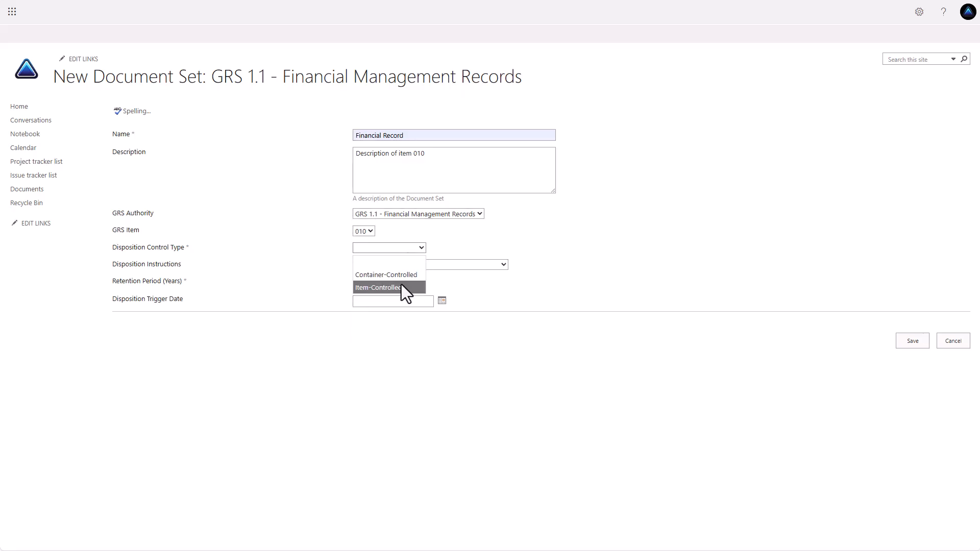
click(401, 286)
- Choose "Temporary. Destroy when 3 years old." as the disposition instructions, set the retention period to 3 years and save the document set
click(415, 266)
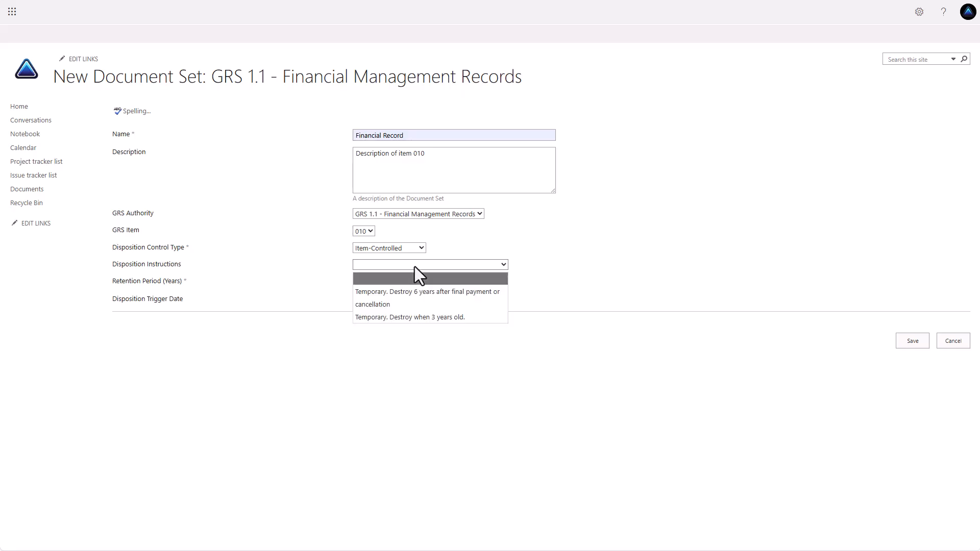
click(401, 318)
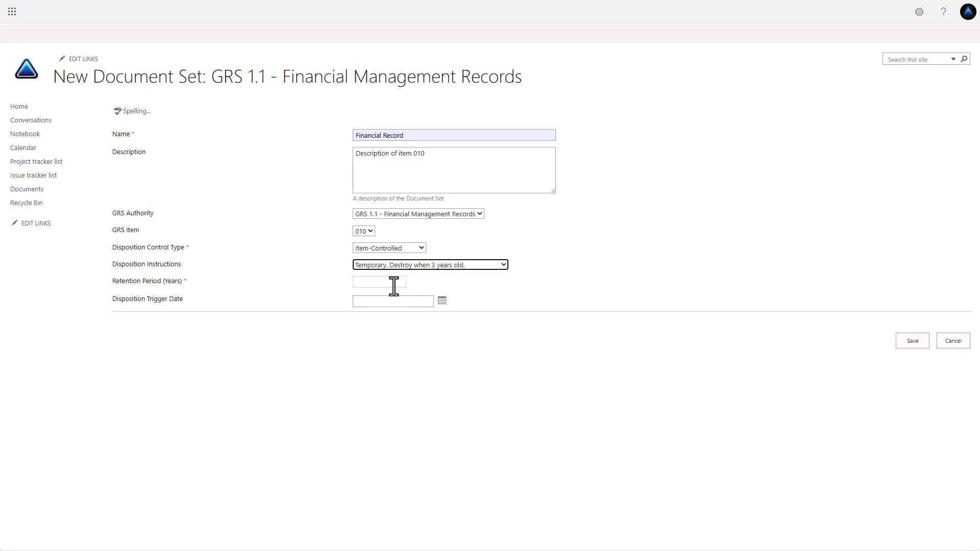
click(394, 282)
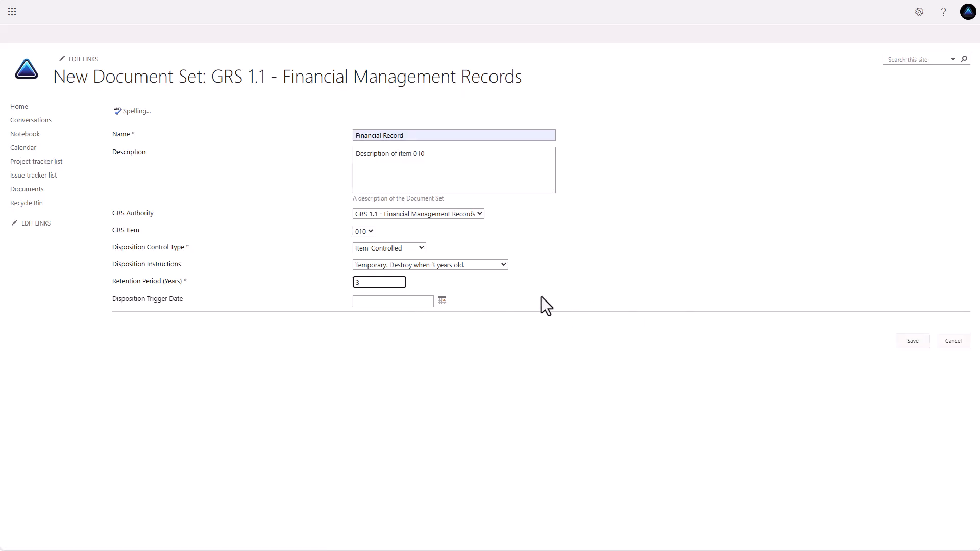
click(913, 341)
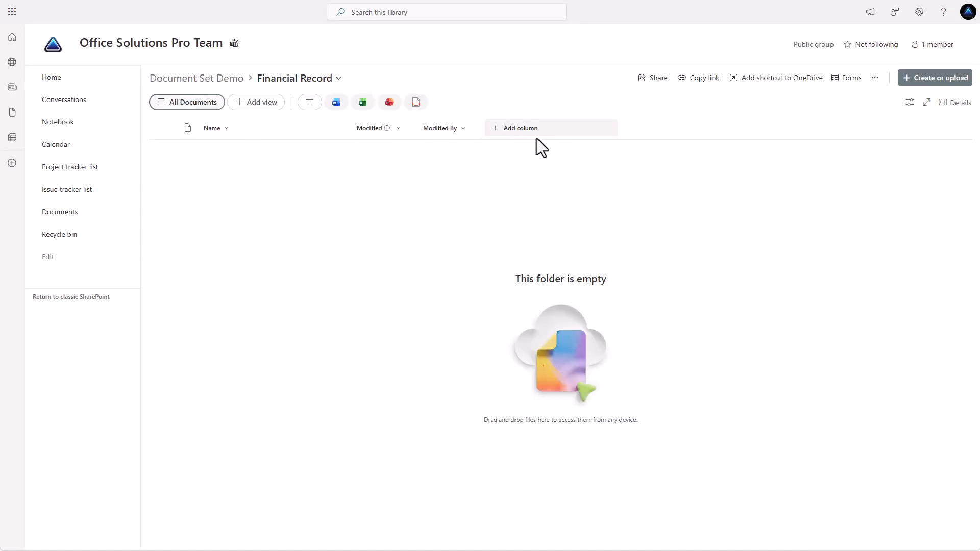
- Show the Disposition Instructions, GRS Authority, GRS Item and Retention Period (Years) columns in the Document Set Demo library's All Documents view
click(229, 82)
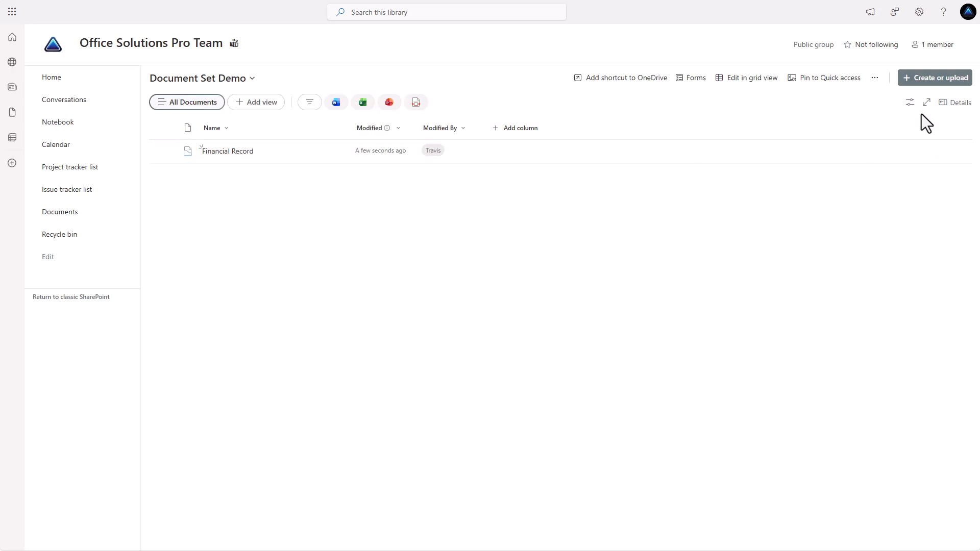
click(909, 104)
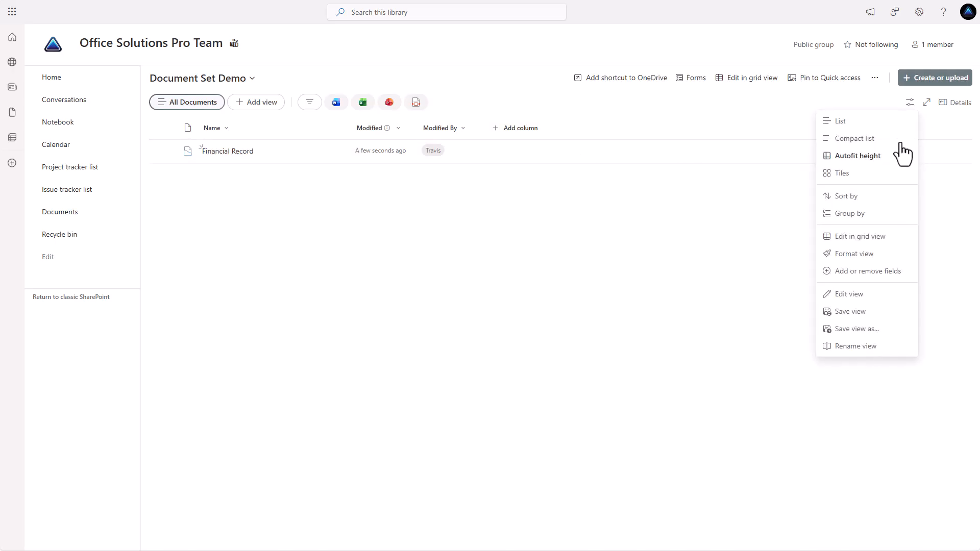
click(866, 294)
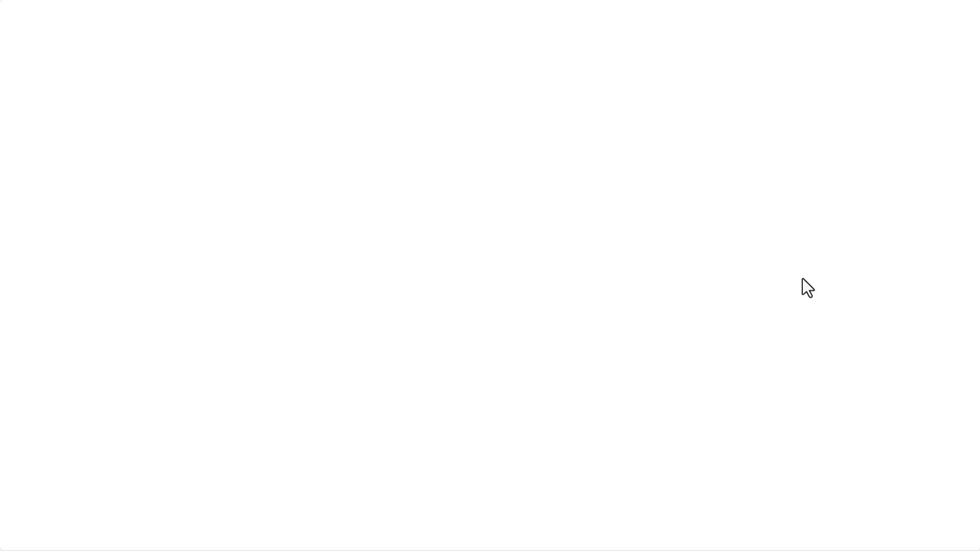
scroll(764, 273, down, 3)
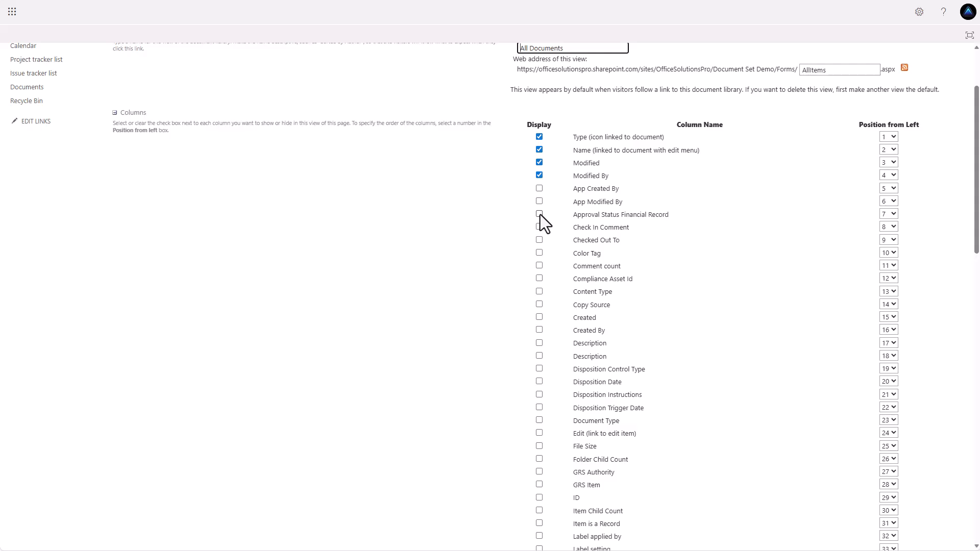
scroll(540, 217, down, 1)
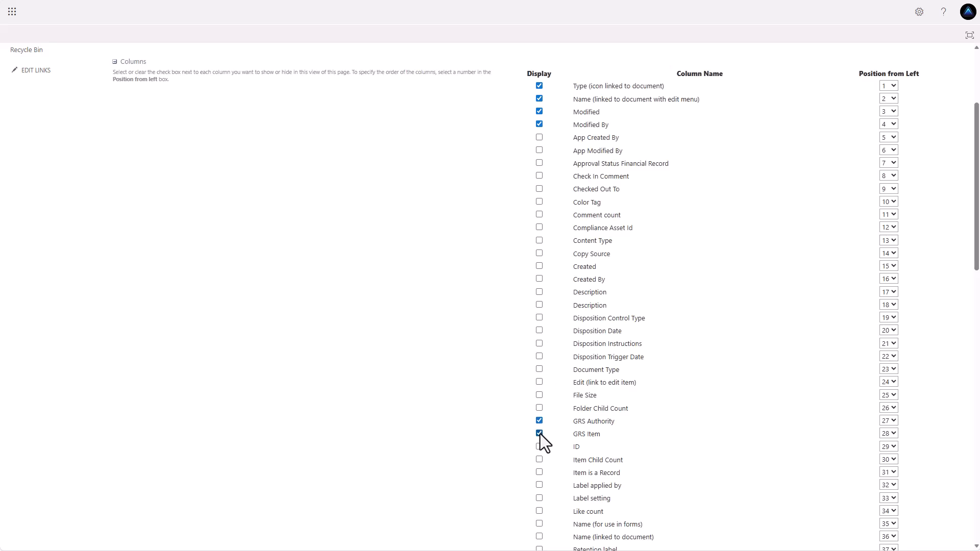
scroll(518, 428, down, 2)
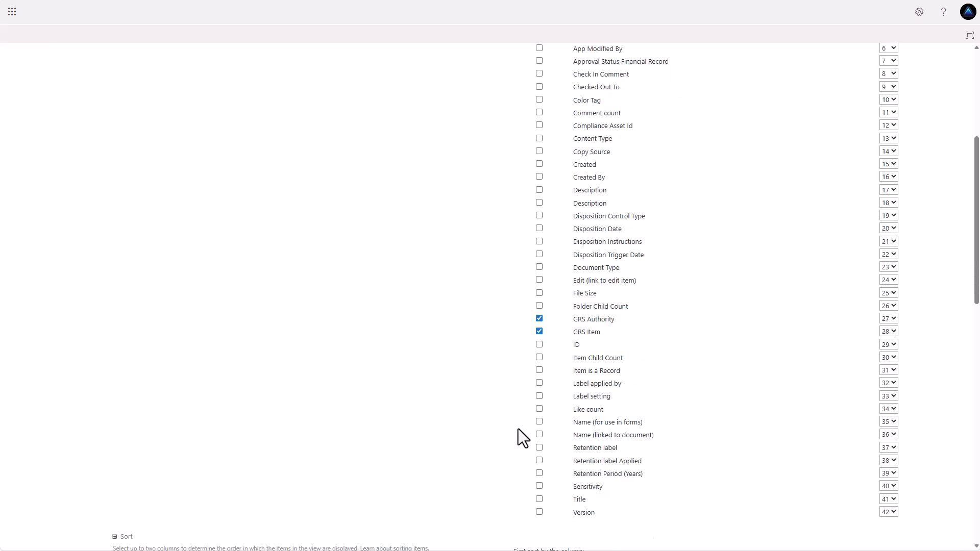
click(539, 473)
scroll(629, 259, up, 2)
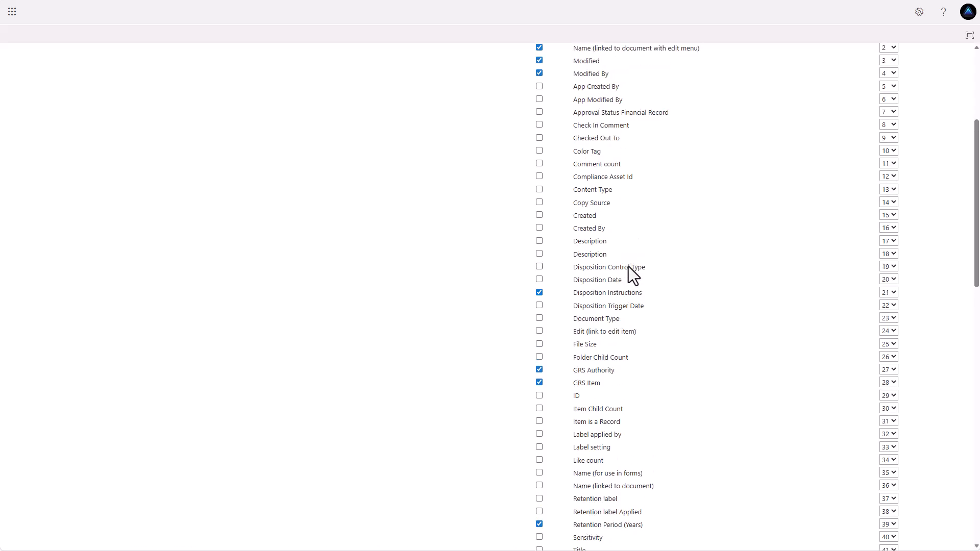
scroll(615, 274, up, 2)
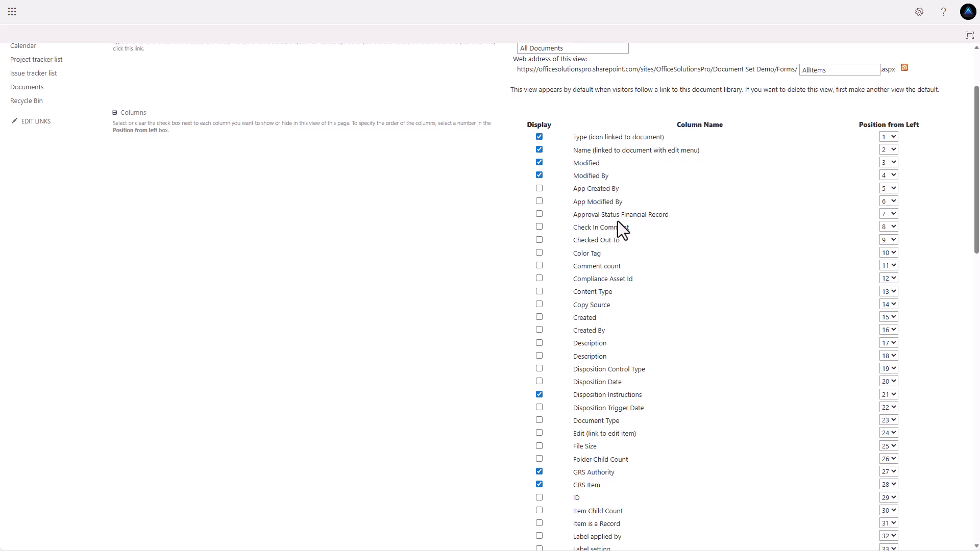
scroll(618, 218, up, 3)
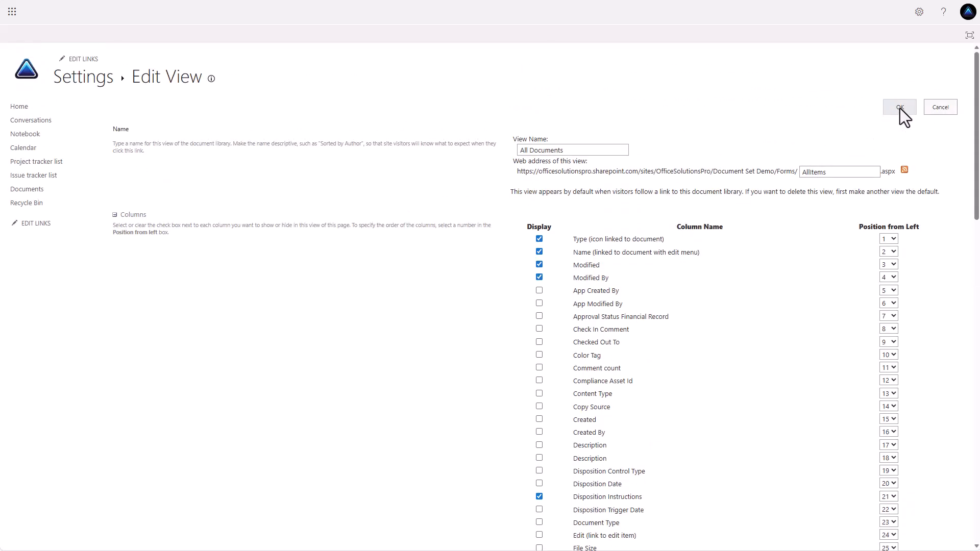
click(899, 108)
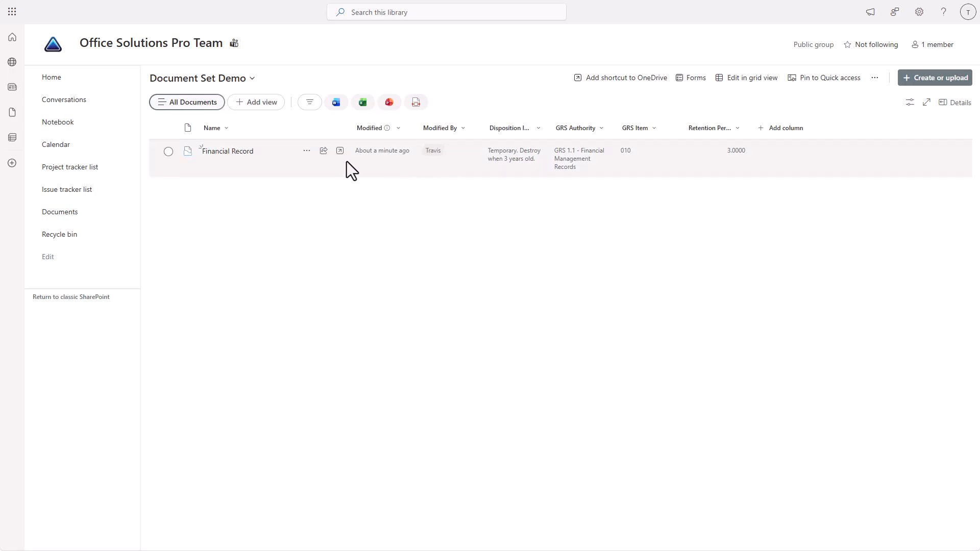
- Hide the Modified and Modified By columns from the All Documents view
click(396, 132)
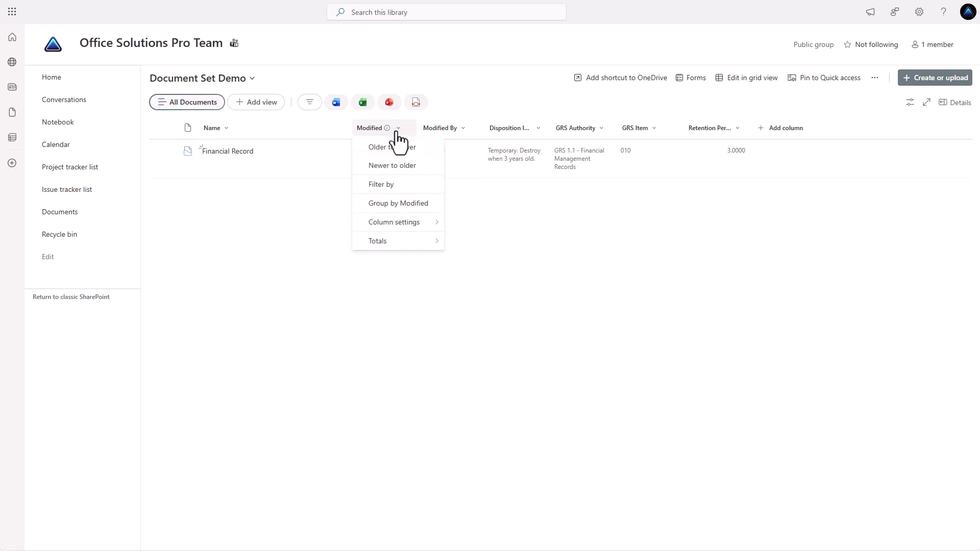
click(427, 158)
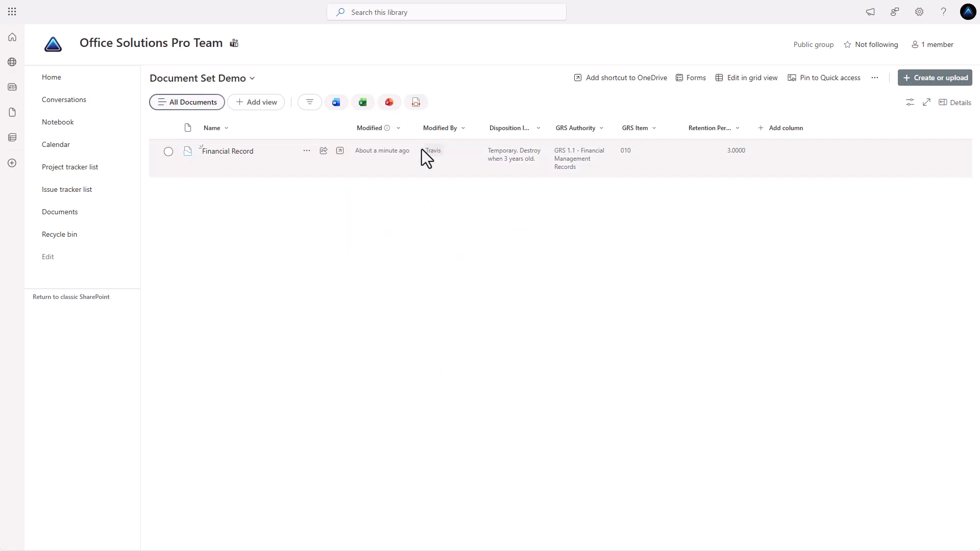
click(390, 129)
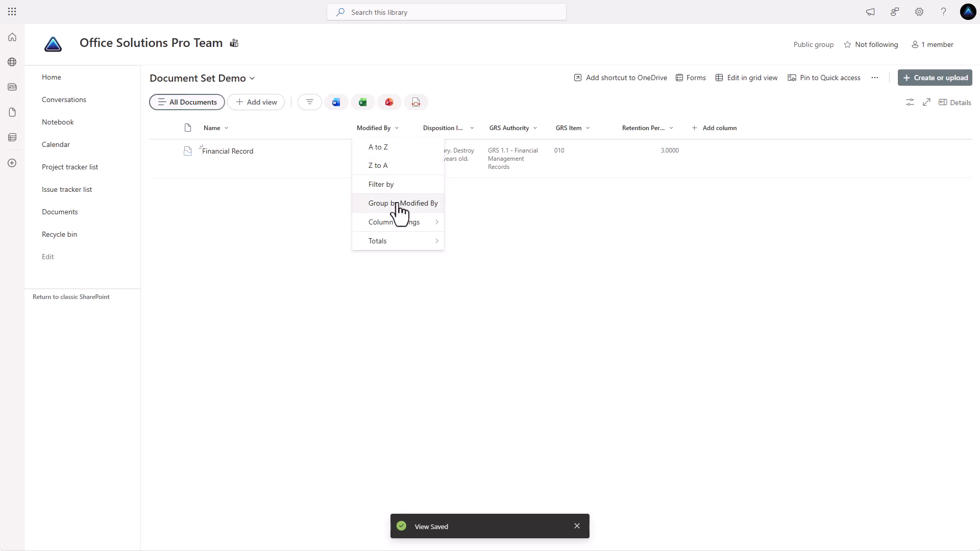
click(263, 208)
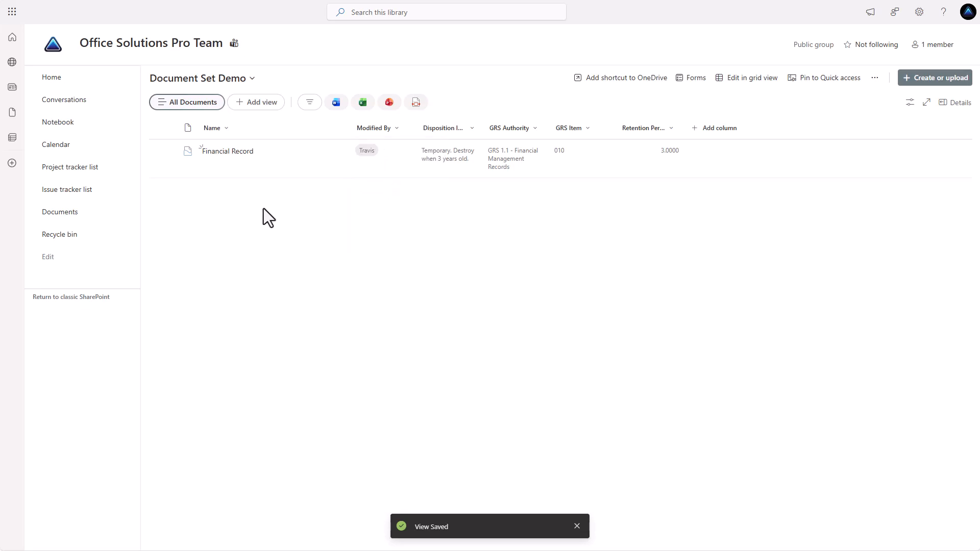
click(400, 132)
mouse_move(412, 225)
click(468, 225)
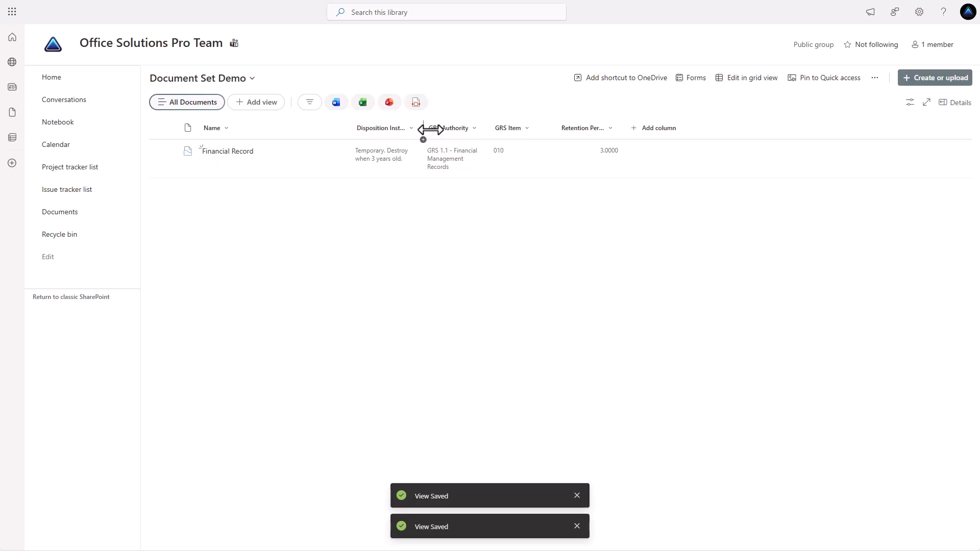
- Move the GRS Authority and GRS Item columns ahead of Disposition Instructions and widen Retention Period (Years) to fit its heading
drag(430, 129, 384, 136)
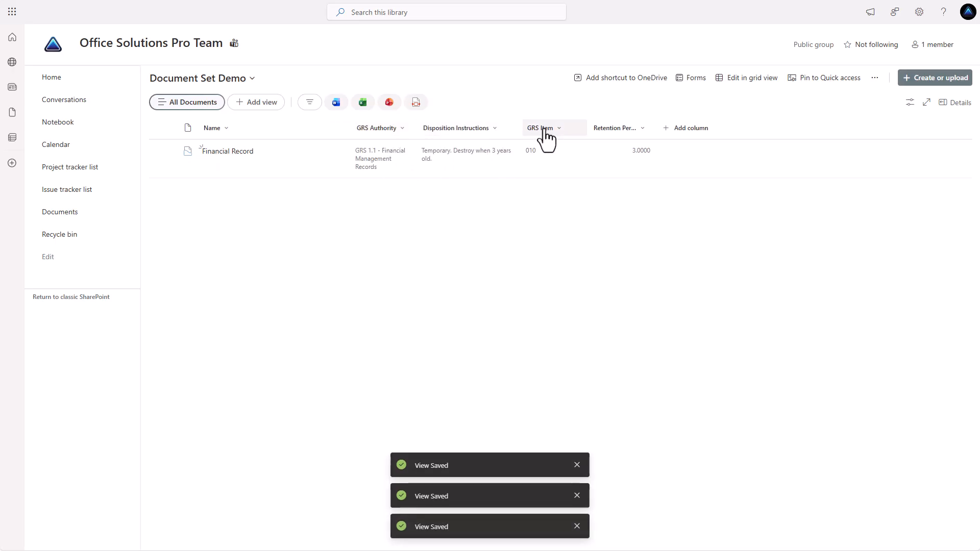
drag(544, 134, 449, 132)
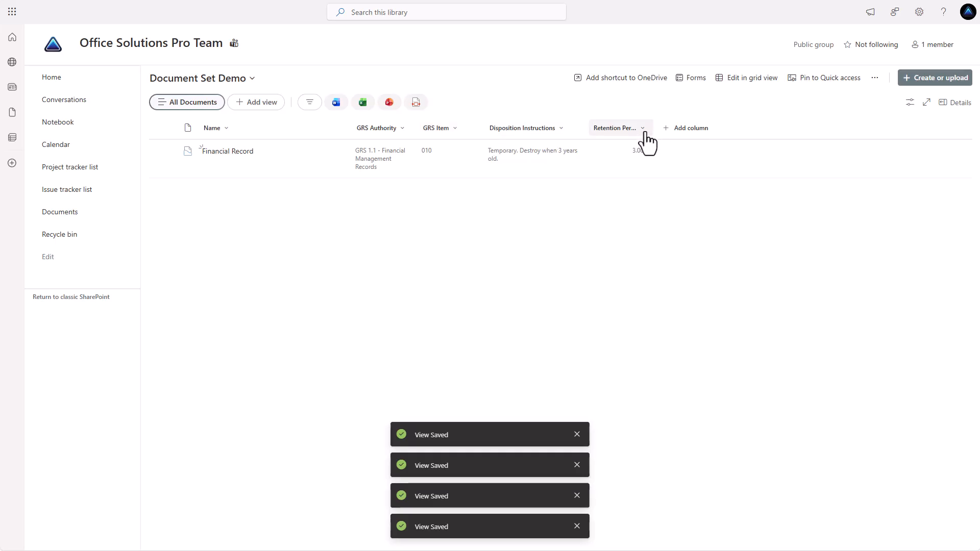
drag(652, 127, 687, 129)
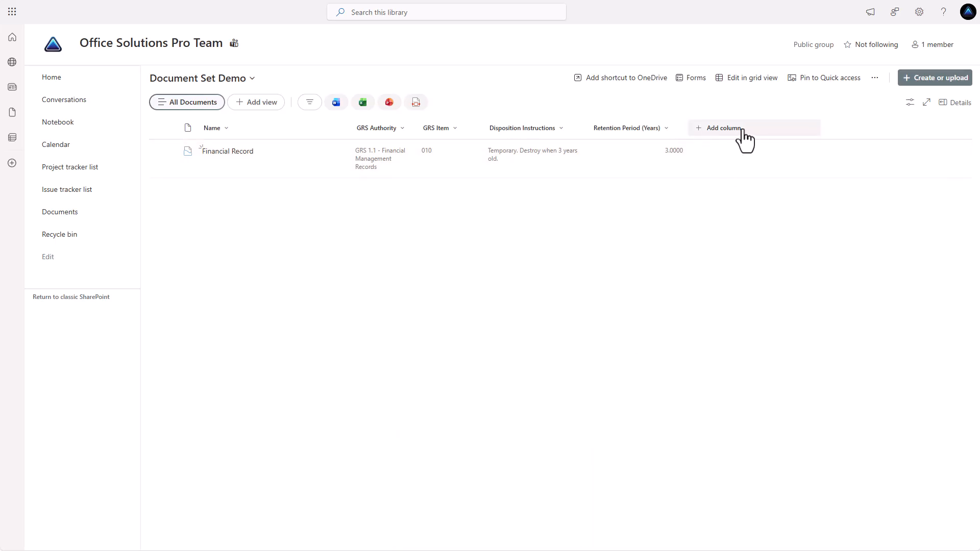
- Add the second Description column to the All Documents view and place it directly after GRS Item
click(909, 103)
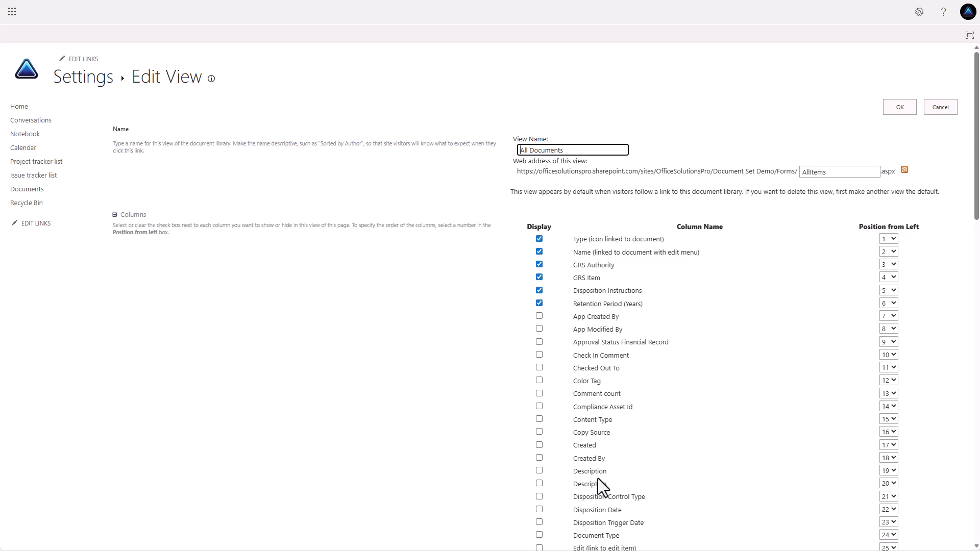
click(539, 484)
click(898, 109)
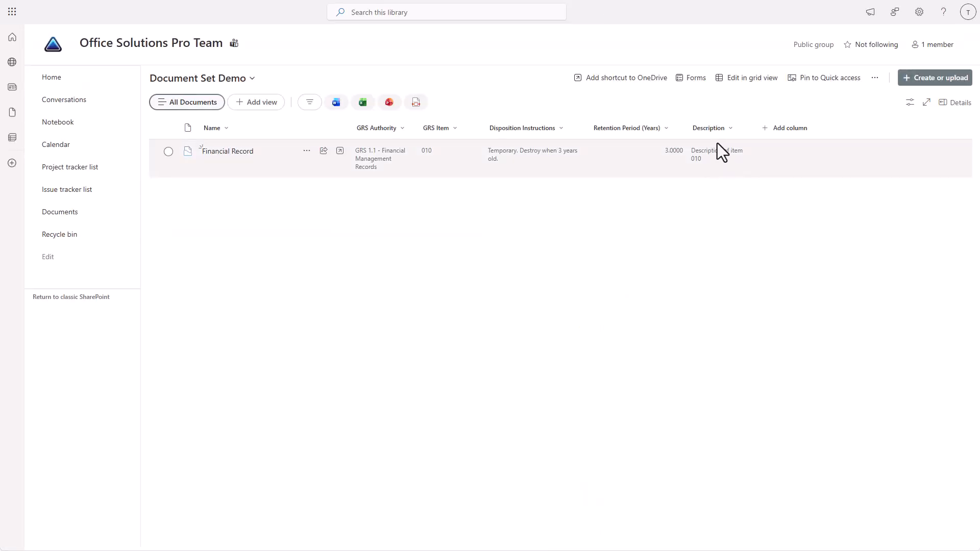
mouse_move(722, 130)
mouse_down()
mouse_move(433, 137)
mouse_move(488, 148)
mouse_up()
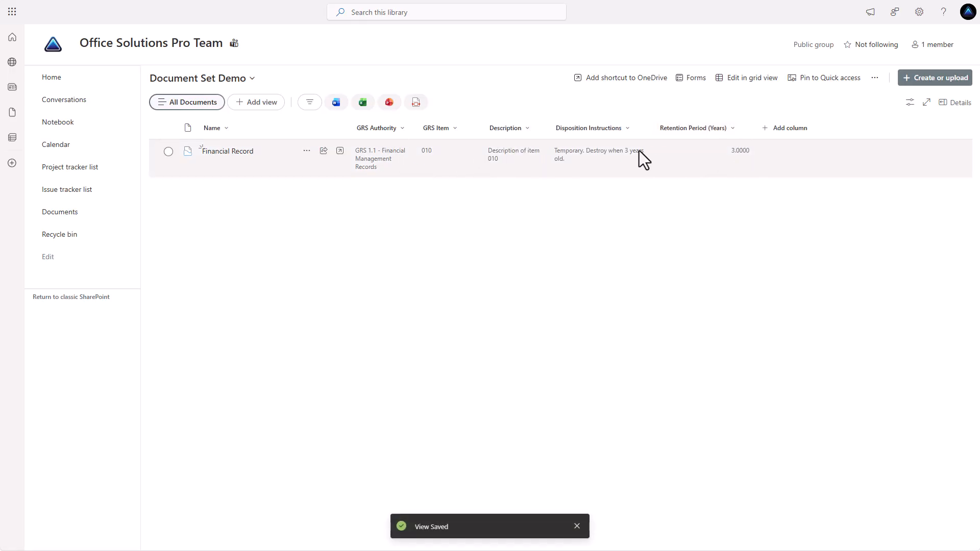
- Start a new GRS 2.2 - Employee Management Records document set named with the employee's first name plus "Employee Records", described as "Item 010 Description"
click(938, 82)
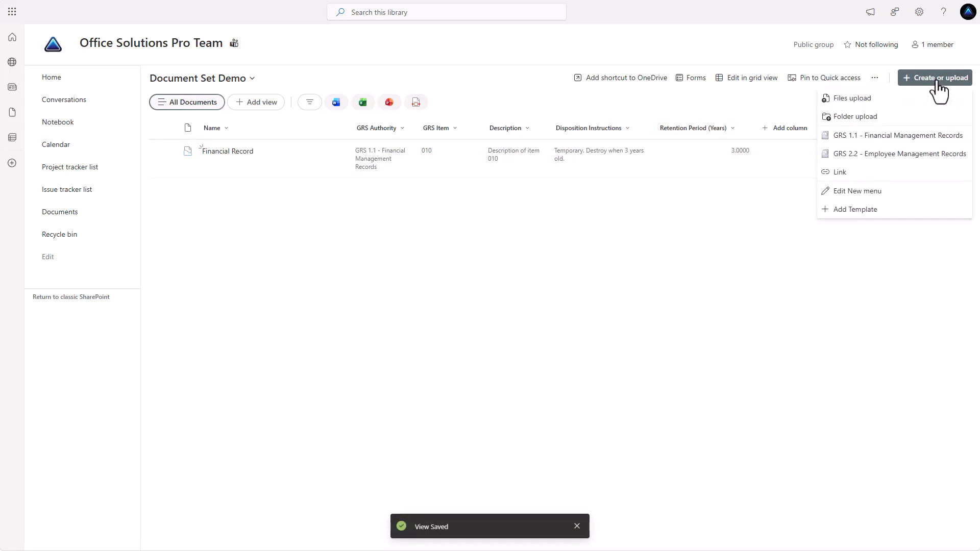
click(906, 162)
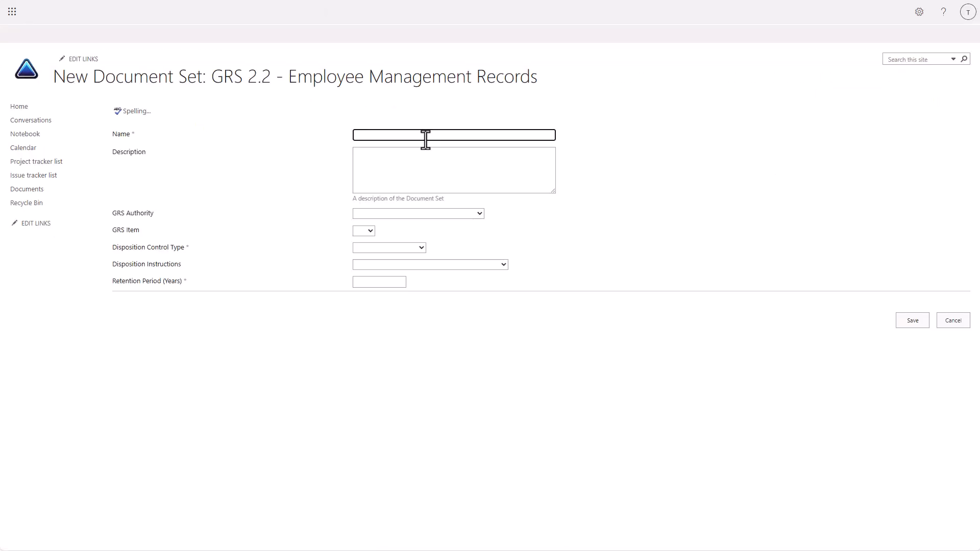
click(426, 136)
text(Travis' Employem)
text( Records)
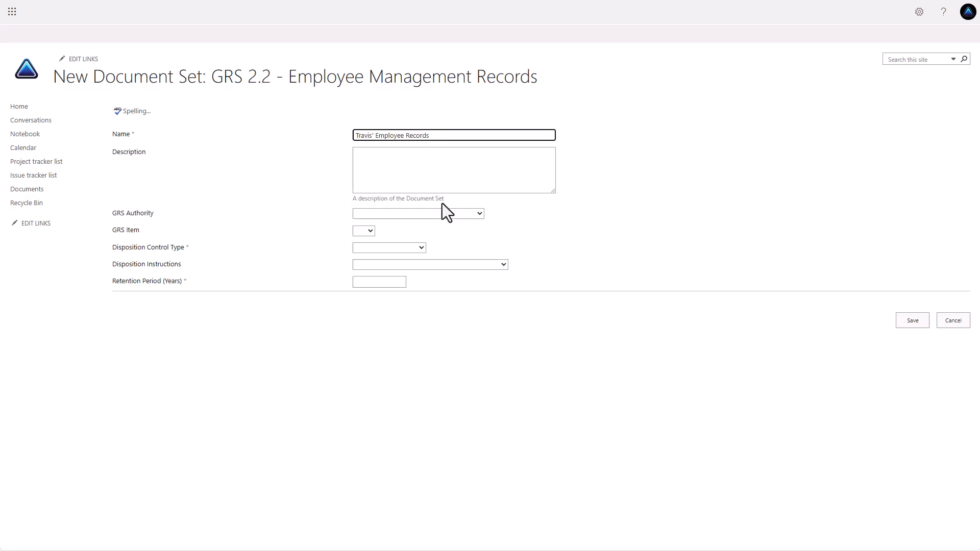
click(409, 166)
text(Item)
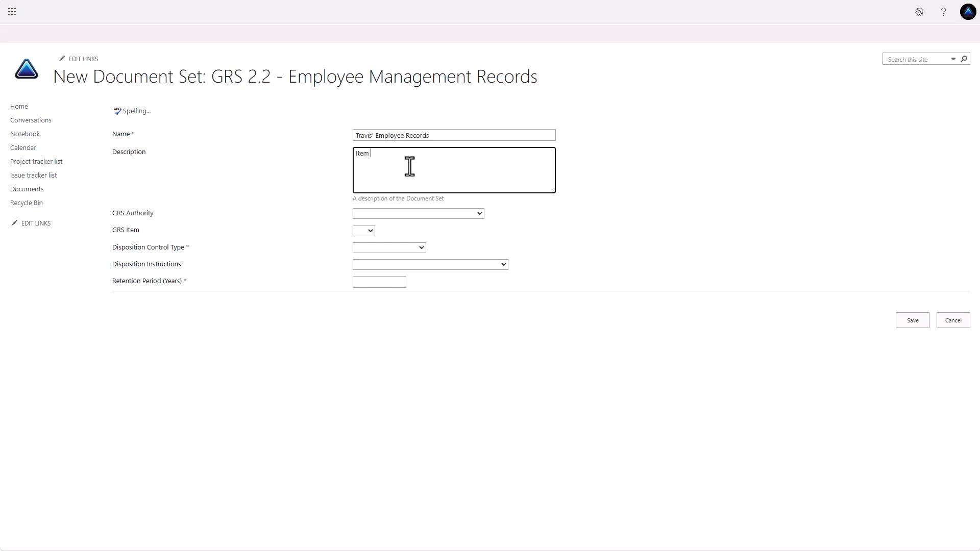
text(Descreiption)
key(BackSpace)
key(BackSpace)
key(BackSpace)
key(BackSpace)
key(BackSpace)
key(BackSpace)
key(BackSpace)
text(iption)
- Set GRS Authority to GRS 2.2 - Employee Records, GRS Item to 010 and Disposition Control Type to Container-Controlled
click(428, 214)
click(441, 255)
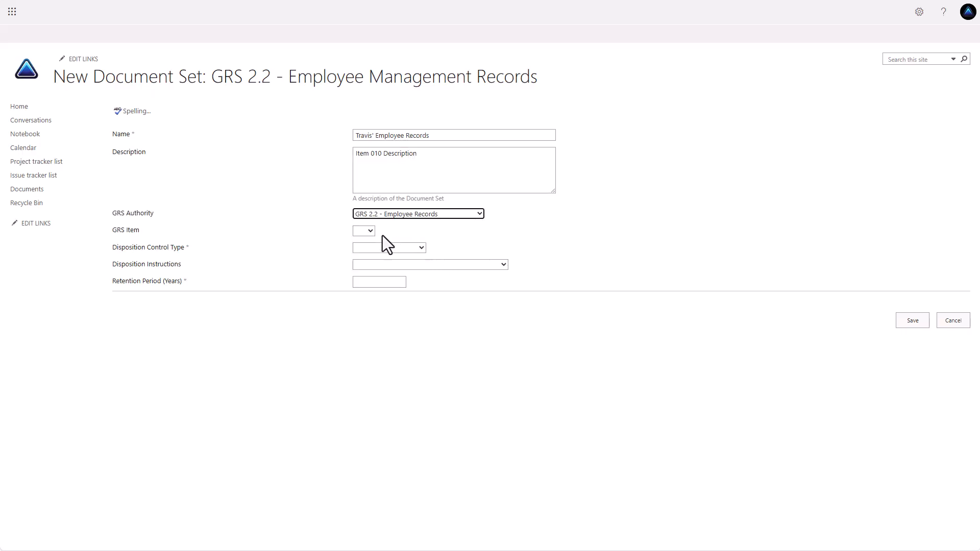
click(368, 233)
click(362, 373)
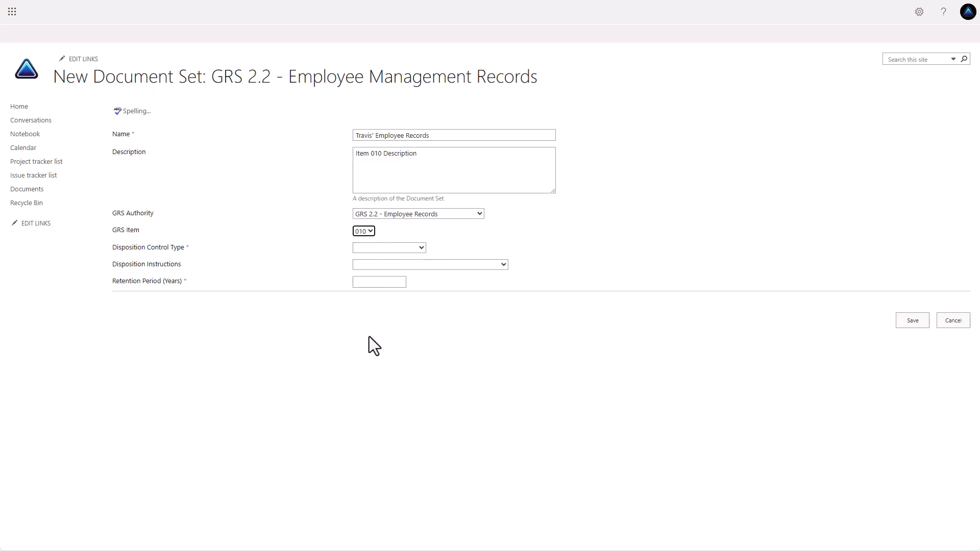
click(399, 252)
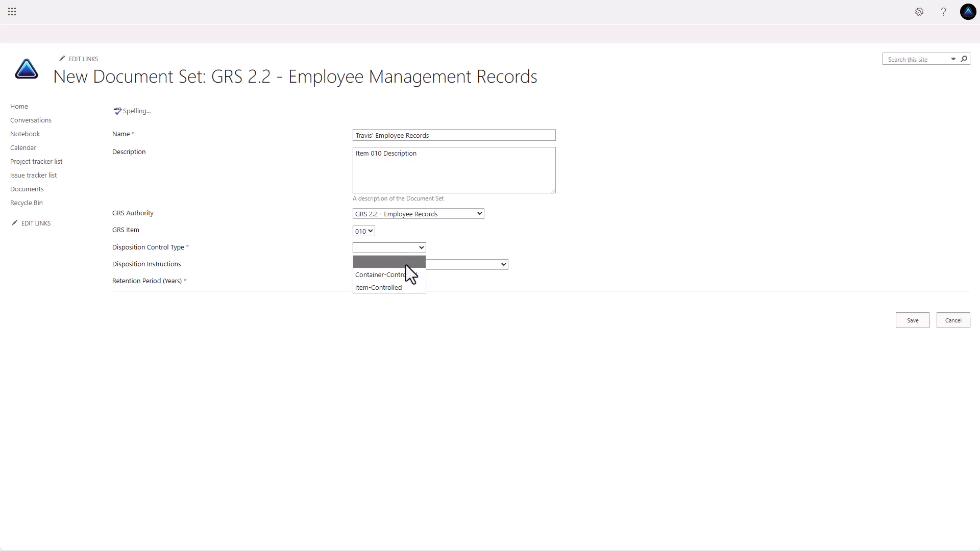
click(401, 274)
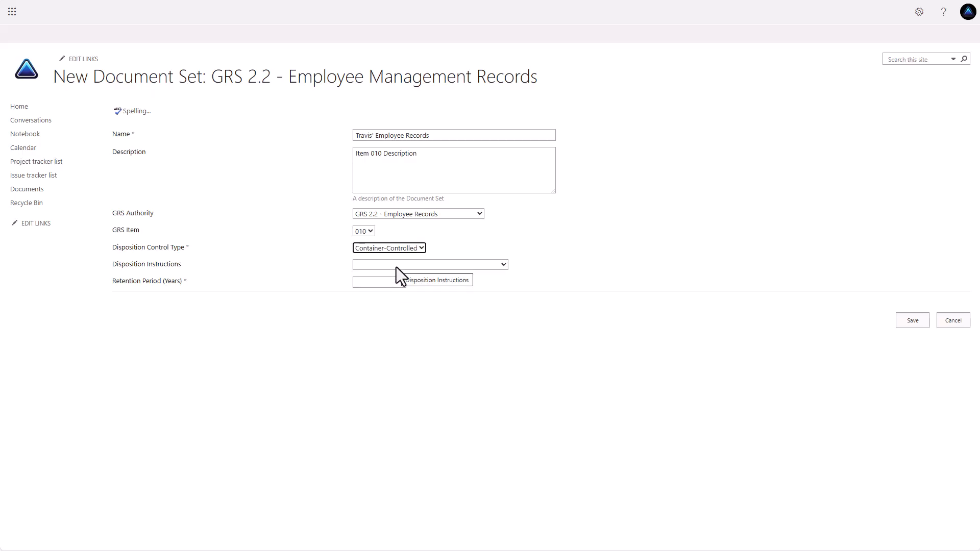
- Choose "Temporary. Destroy 6 years after final payment or" as the disposition instructions, set the retention period to 6 years and save the document set
click(396, 268)
click(416, 292)
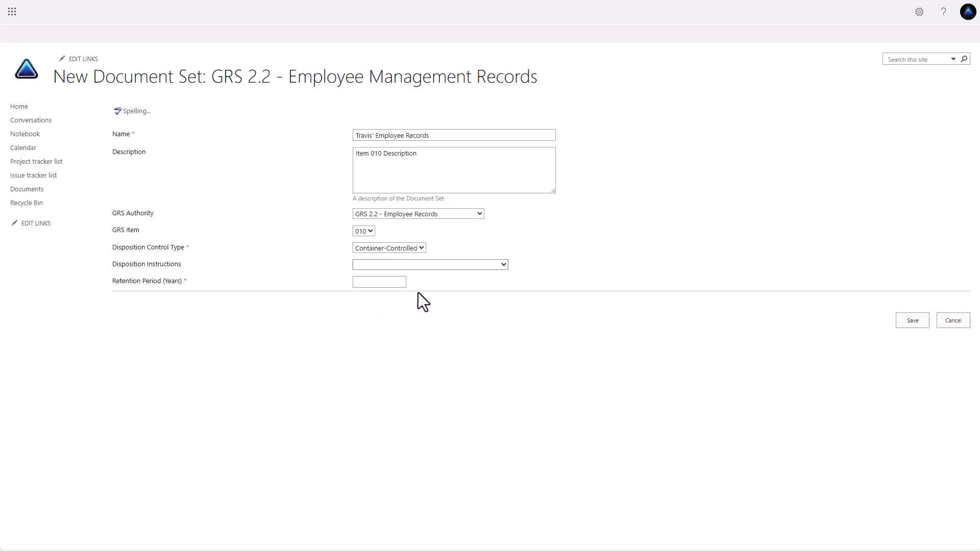
click(383, 282)
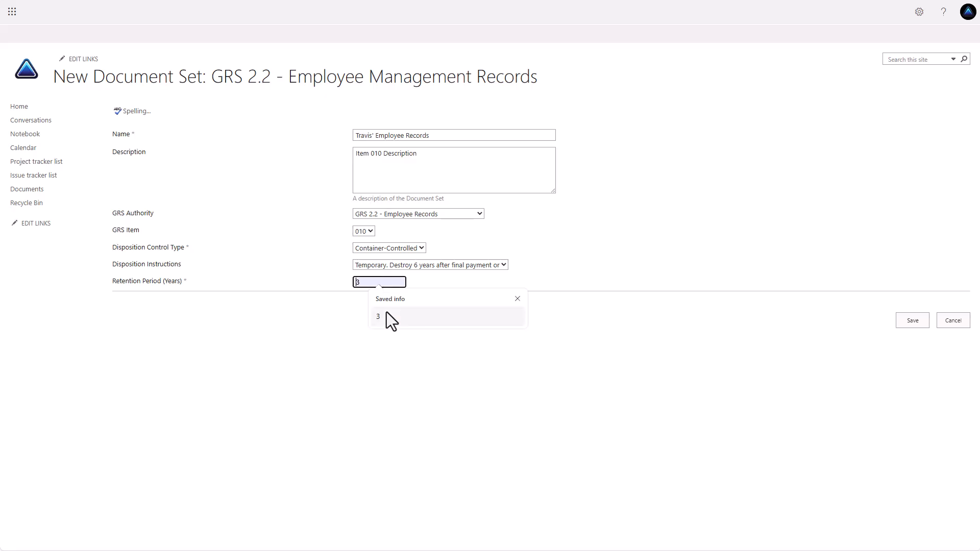
text(6)
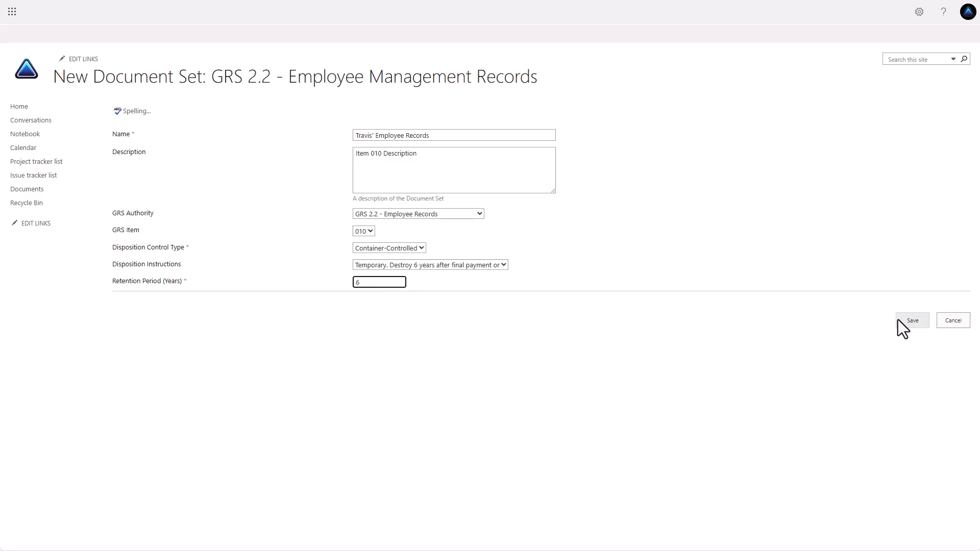
click(913, 321)
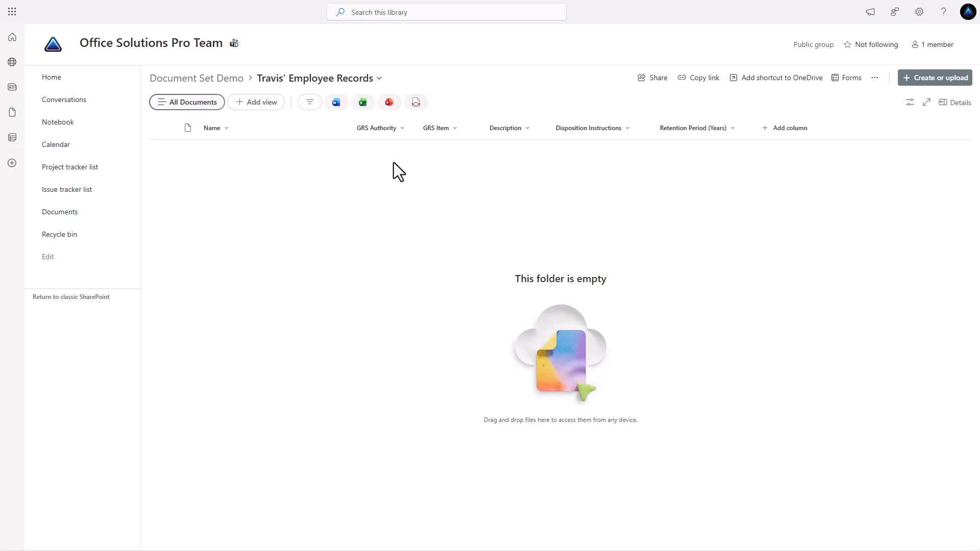
- Return to the Document Set Demo library and add the Disposition Date column to the All Documents view
click(220, 79)
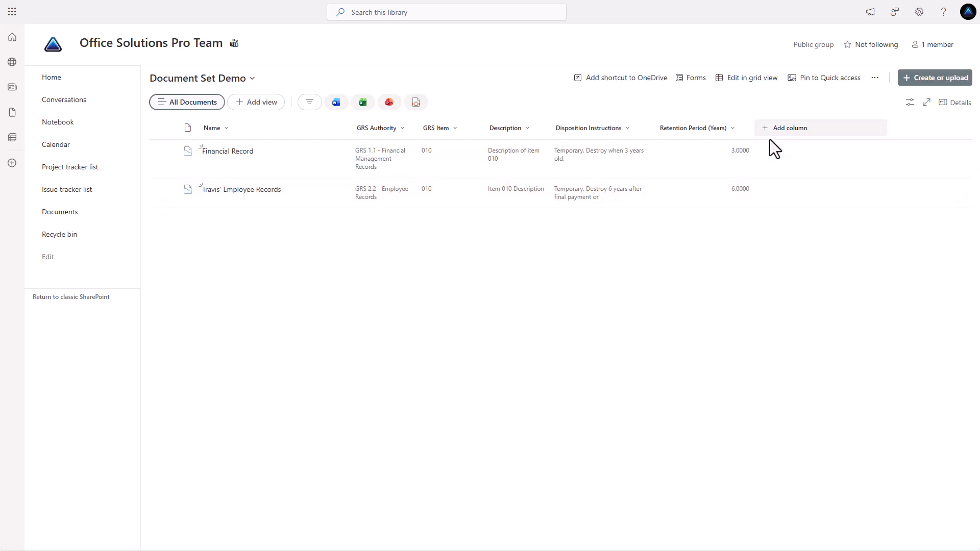
click(911, 104)
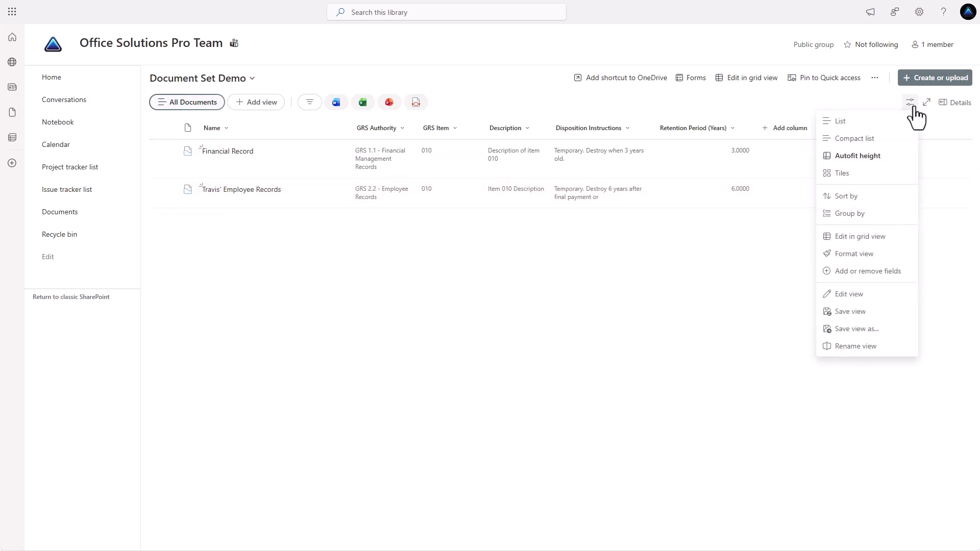
click(861, 291)
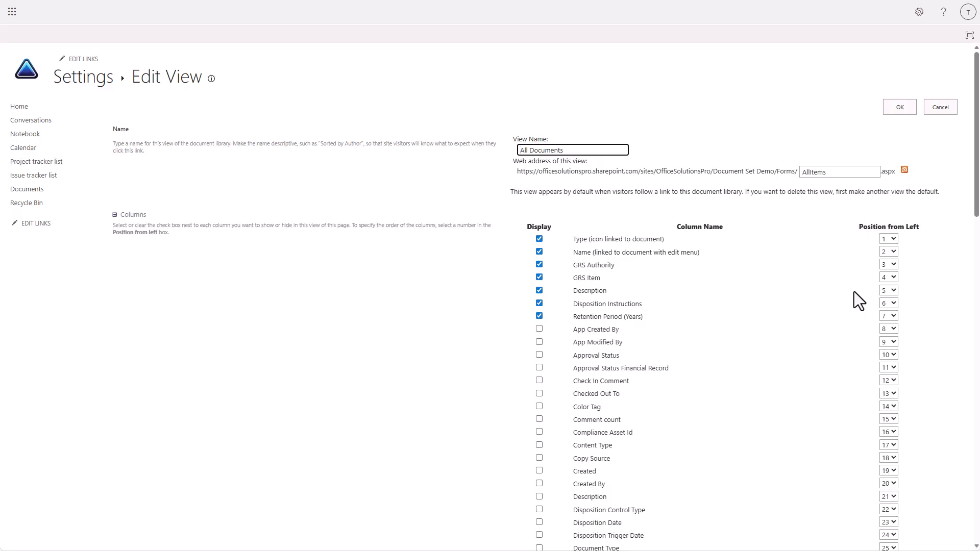
click(539, 523)
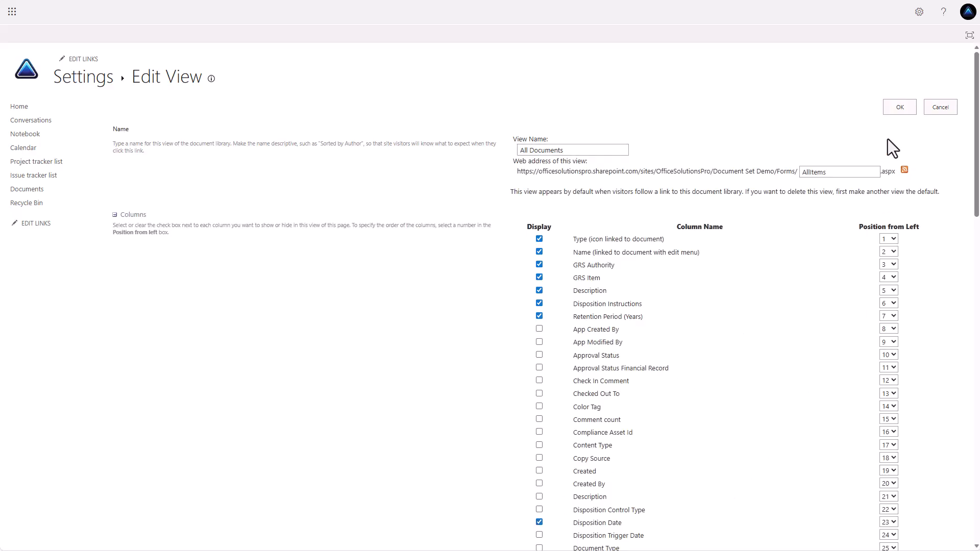
click(899, 107)
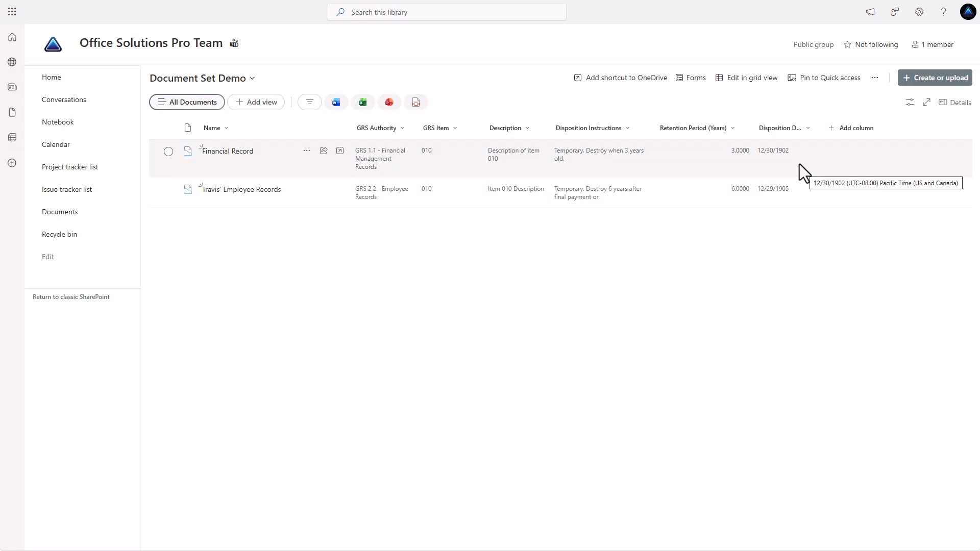
- Add the Disposition Trigger Date column to the All Documents view and place it directly before Disposition Date
click(910, 103)
click(849, 293)
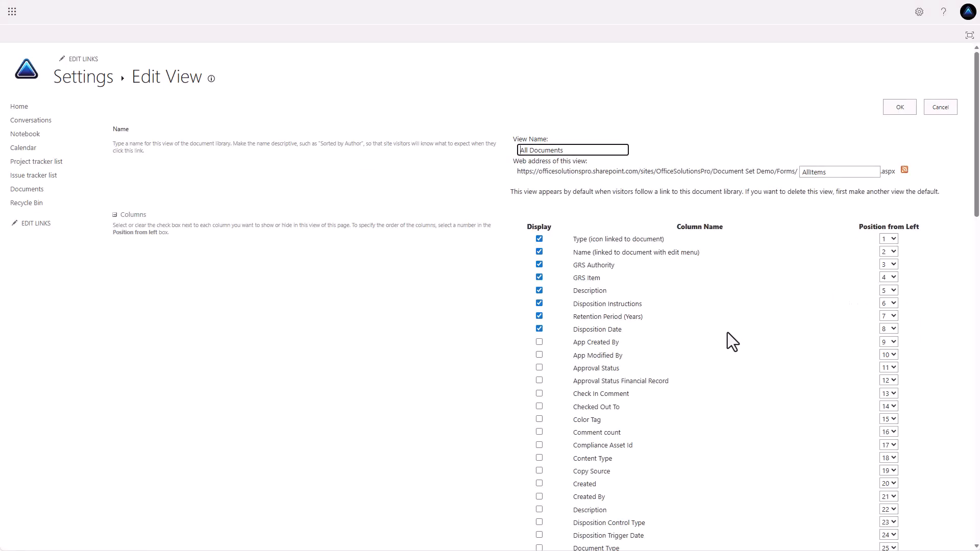
click(539, 534)
click(900, 107)
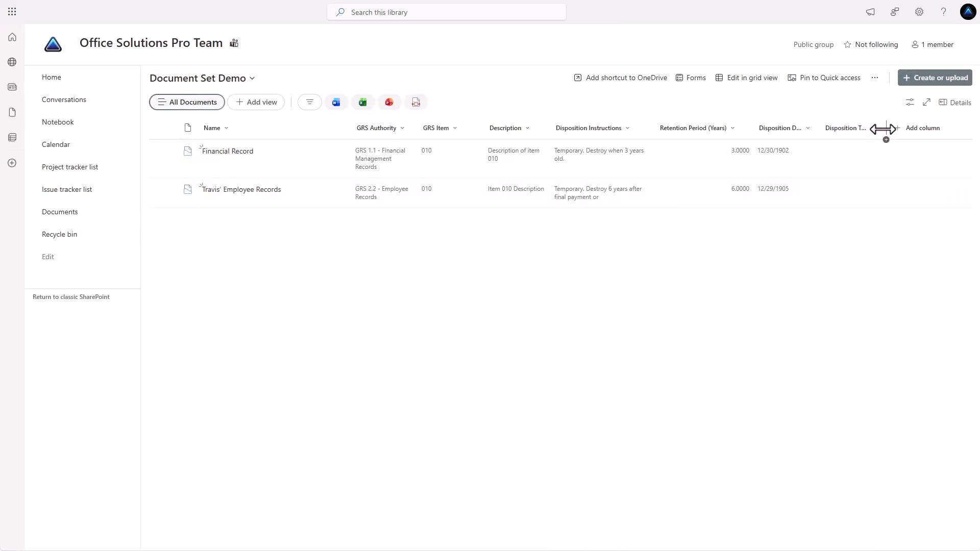
drag(882, 128, 771, 137)
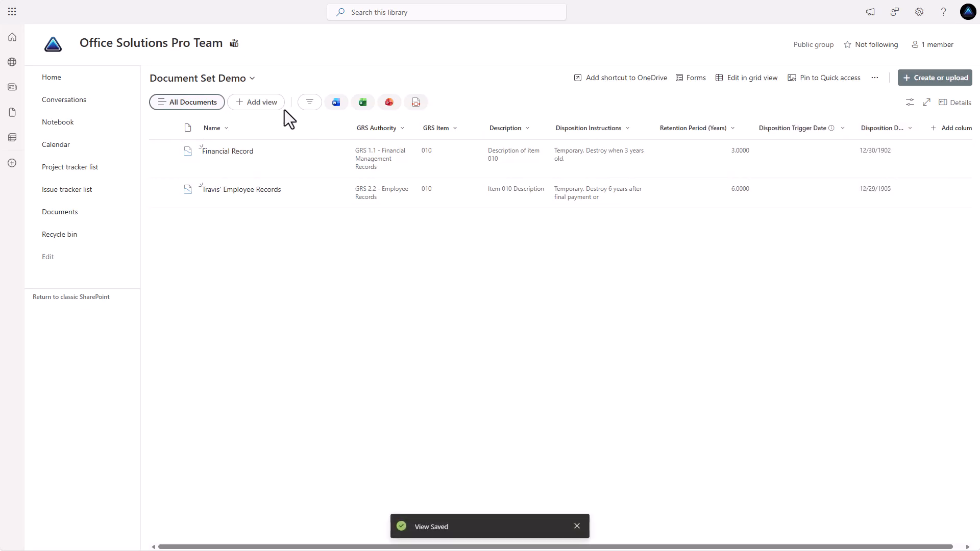
- In grid view, set the Disposition Trigger Date of the employee records document set to 2/7/2026
click(168, 189)
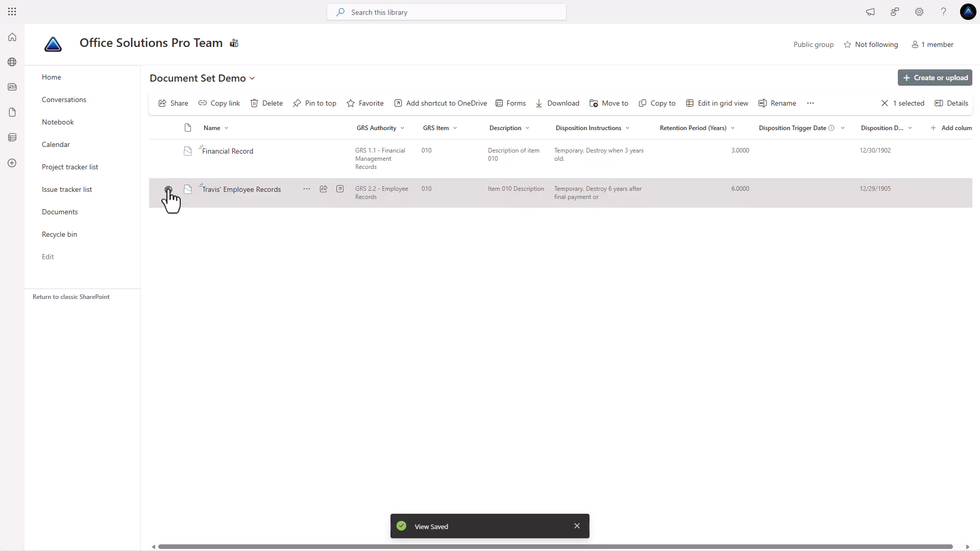
click(720, 104)
click(830, 194)
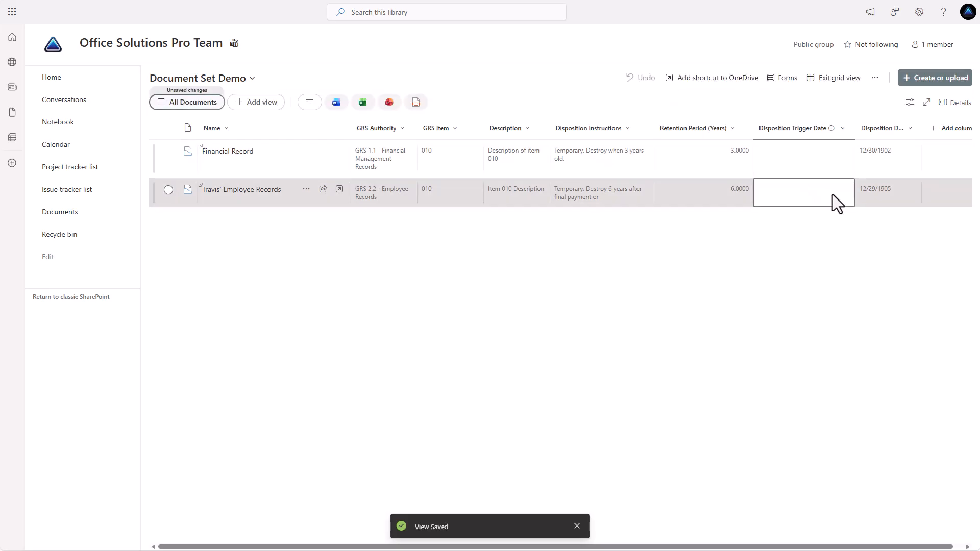
click(832, 195)
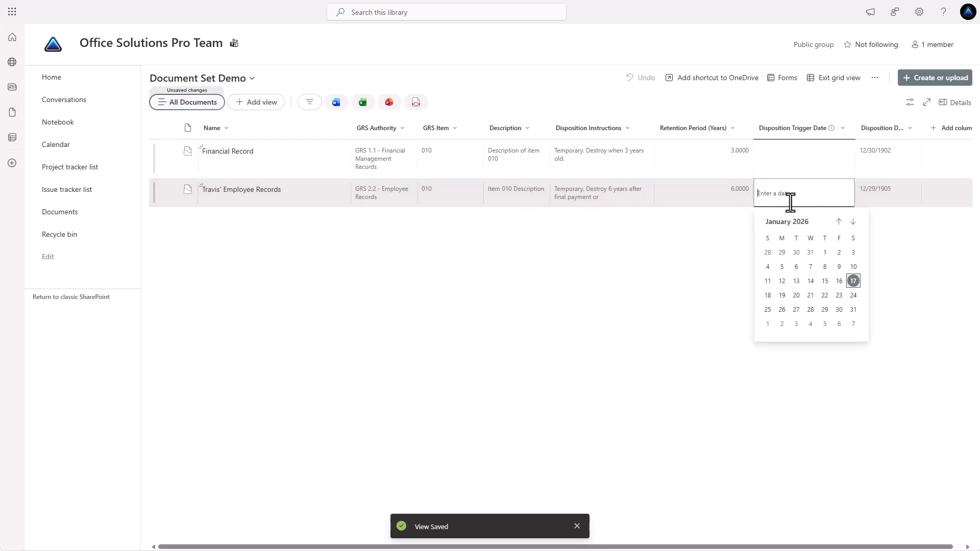
click(853, 324)
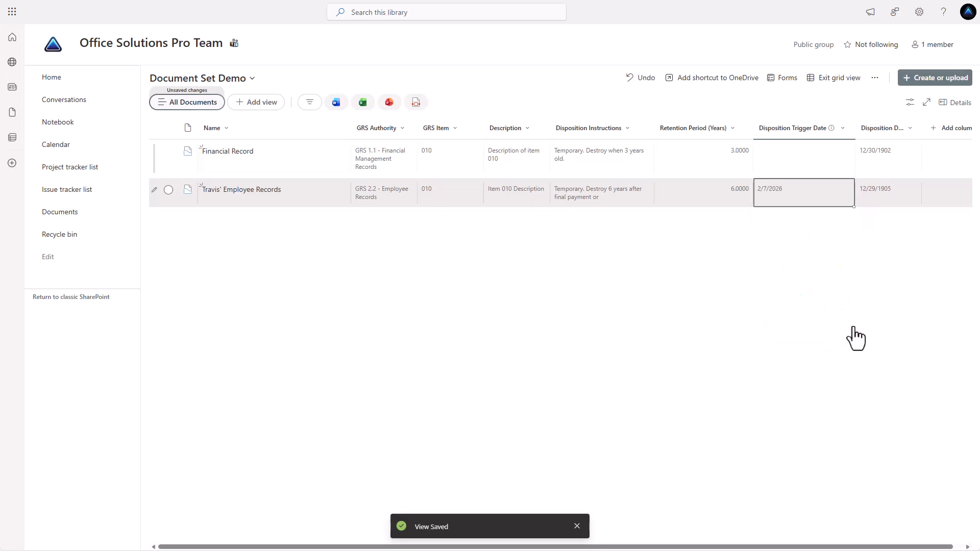
click(794, 162)
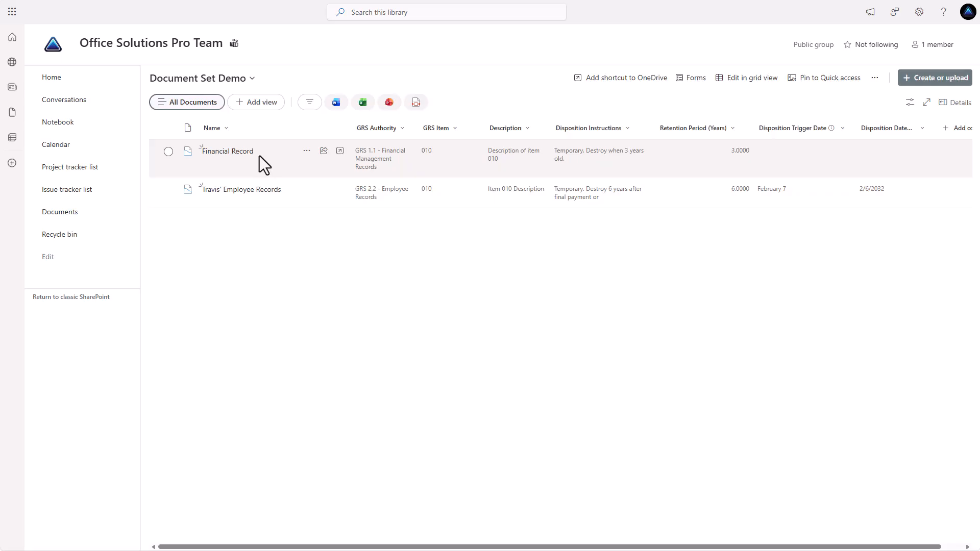
- Create a new Financial Records document inside the Financial Record document set, opened as a standard document, and enter the text "asdfasdfasdf"
click(228, 151)
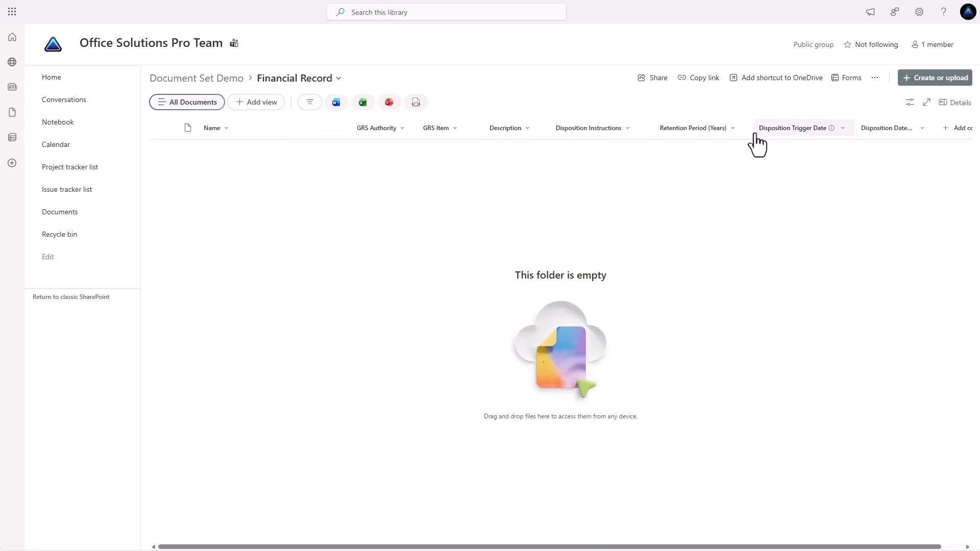
click(941, 86)
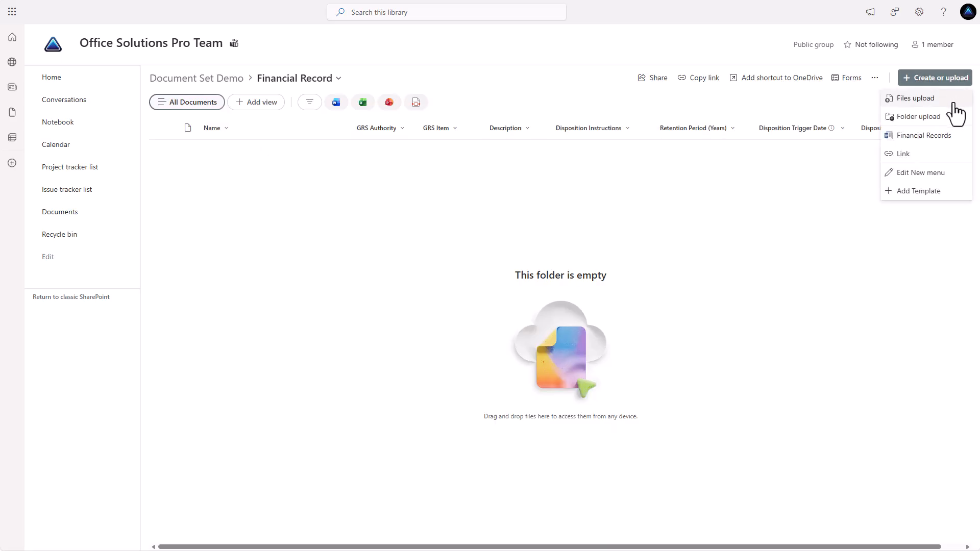
click(926, 137)
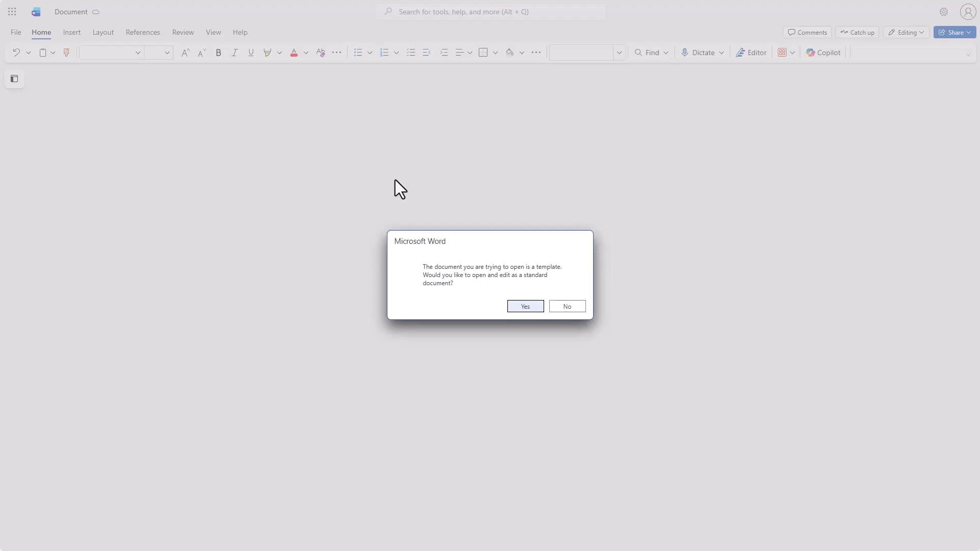
click(527, 308)
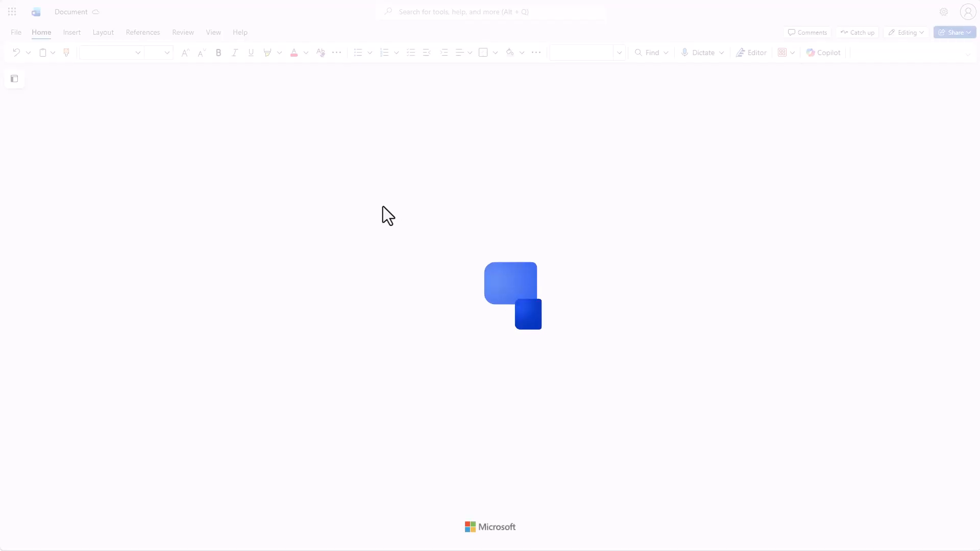
text(asdfasdfasdf)
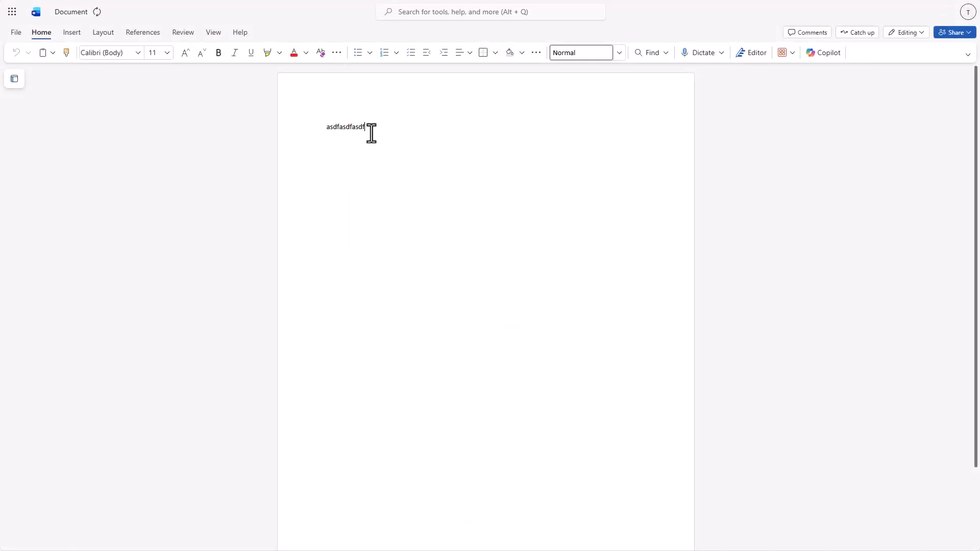
- Rename the new Word document as Annual Report and close it to return to the document set
click(76, 12)
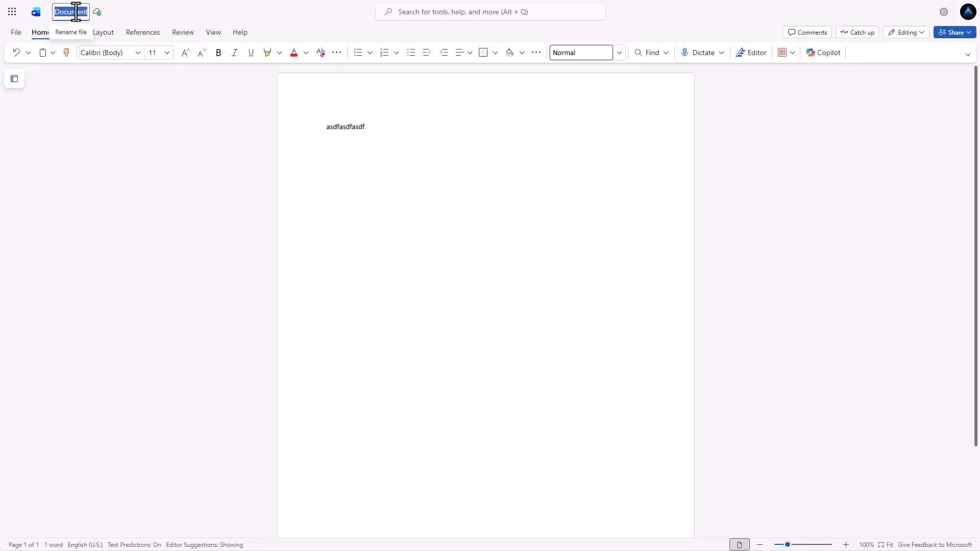
text(An)
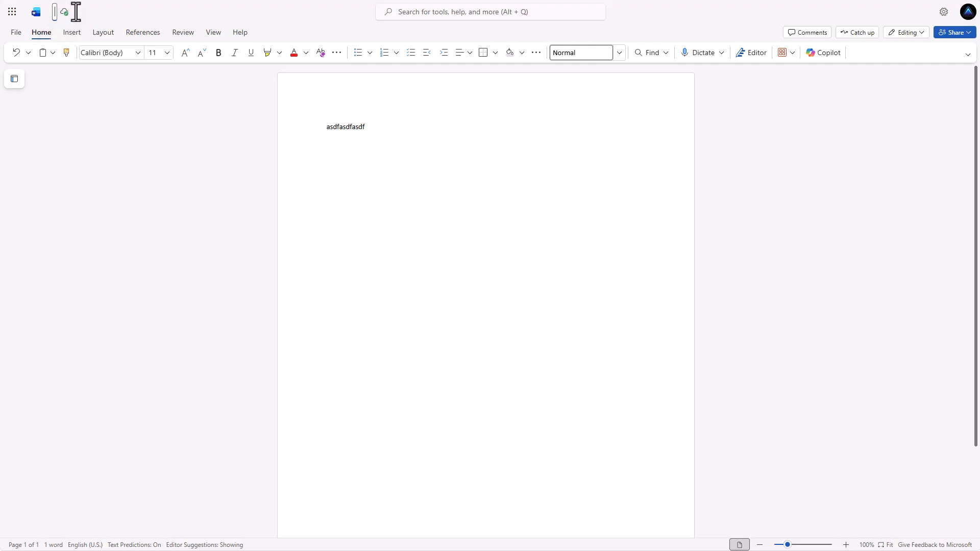
text(nual Report)
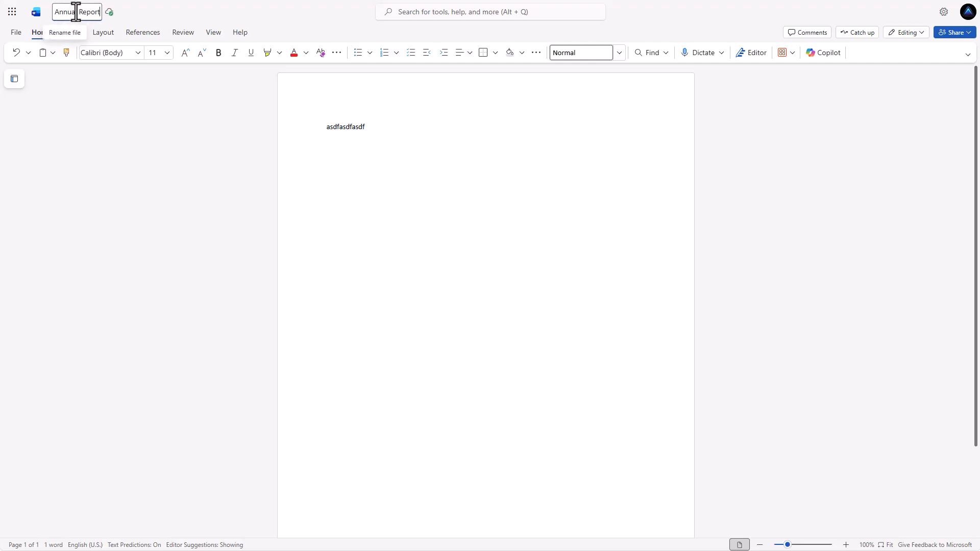
key(Return)
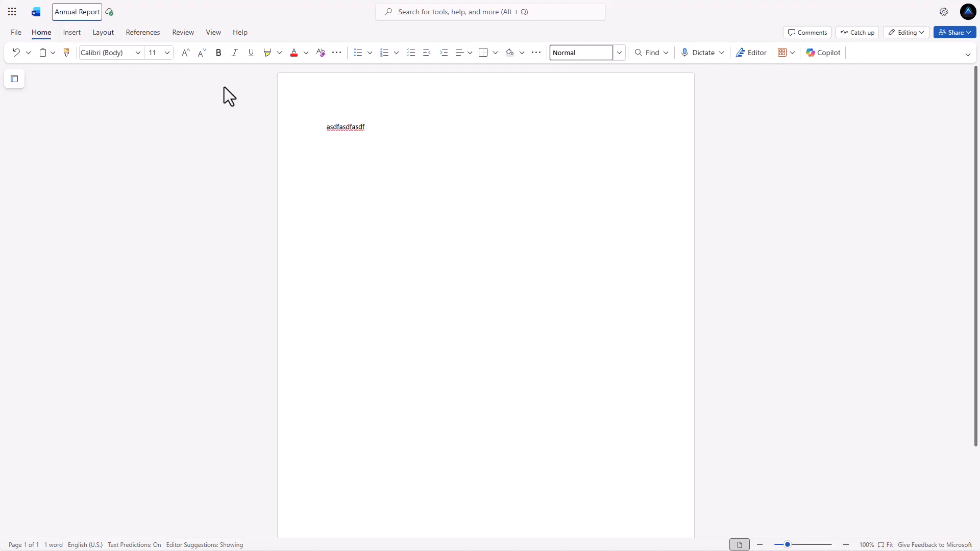
click(319, 91)
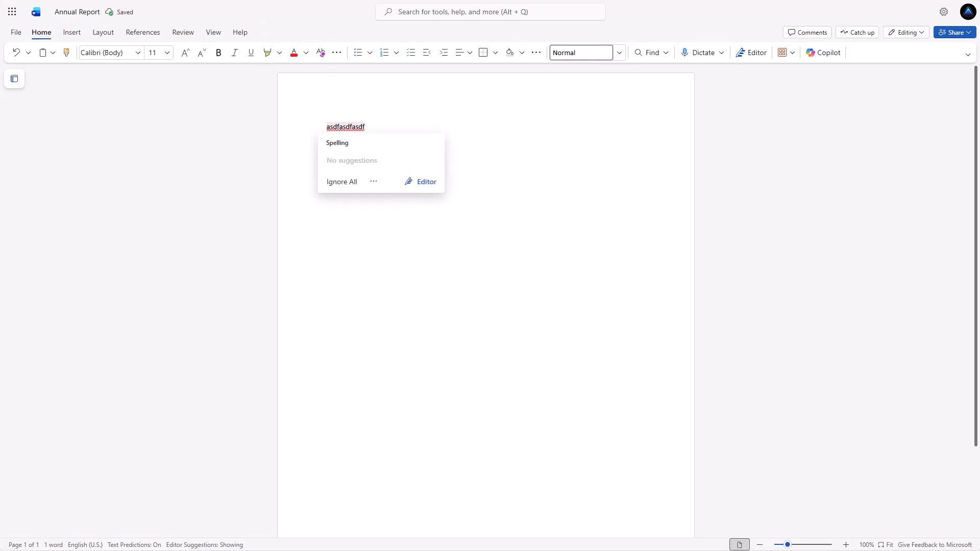
key(ctrl+w)
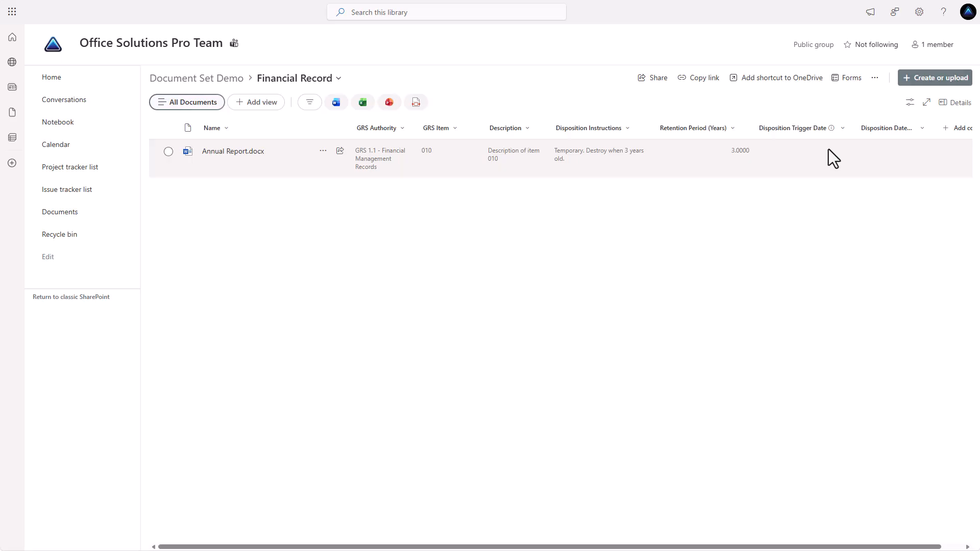
- Save the current view as a new public view named Financial Document View
click(908, 104)
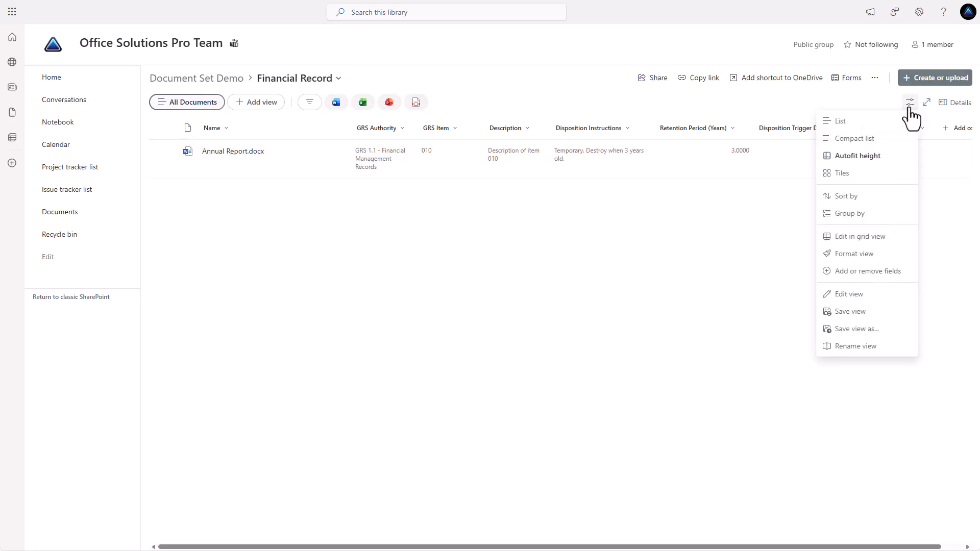
click(855, 328)
triple_click(382, 275)
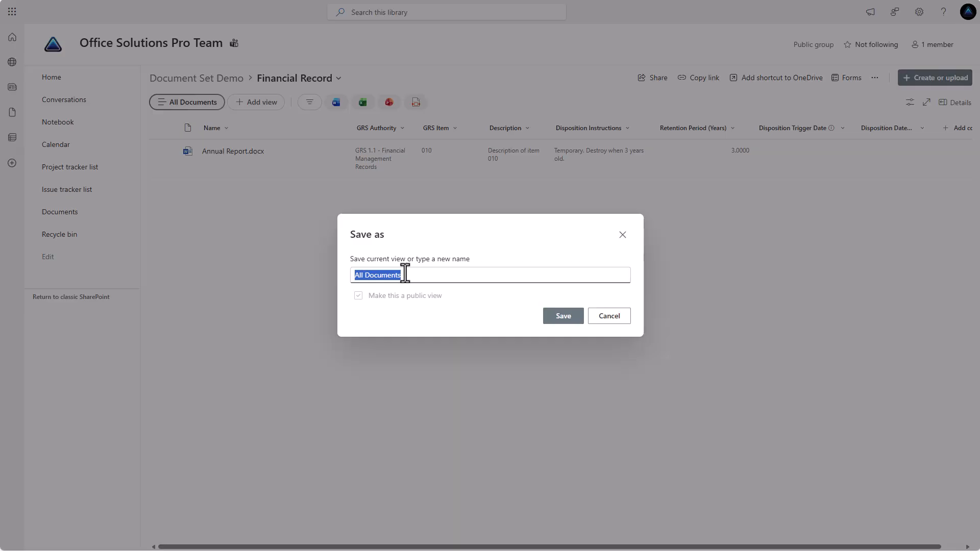
text(Fina)
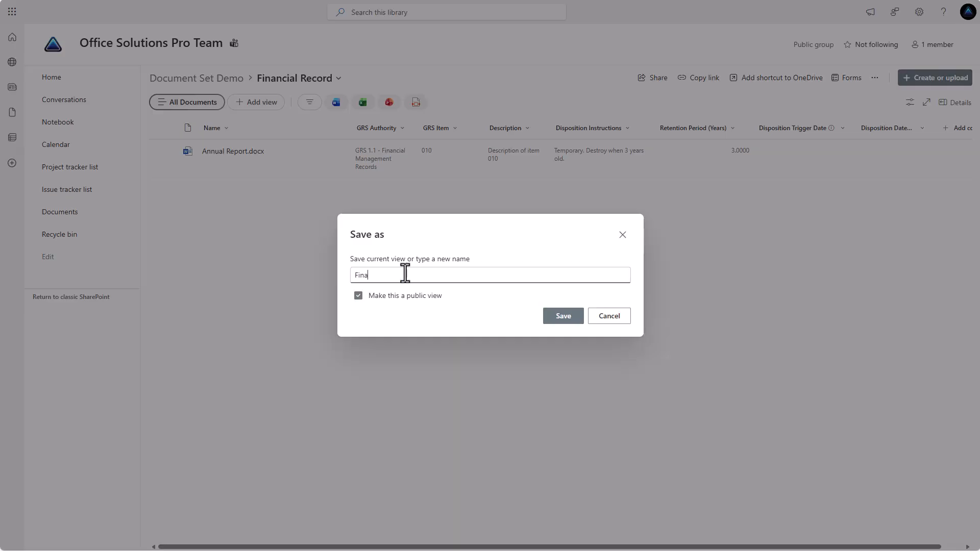
text(nci)
text(al Documents )
text(V)
text(View)
click(563, 320)
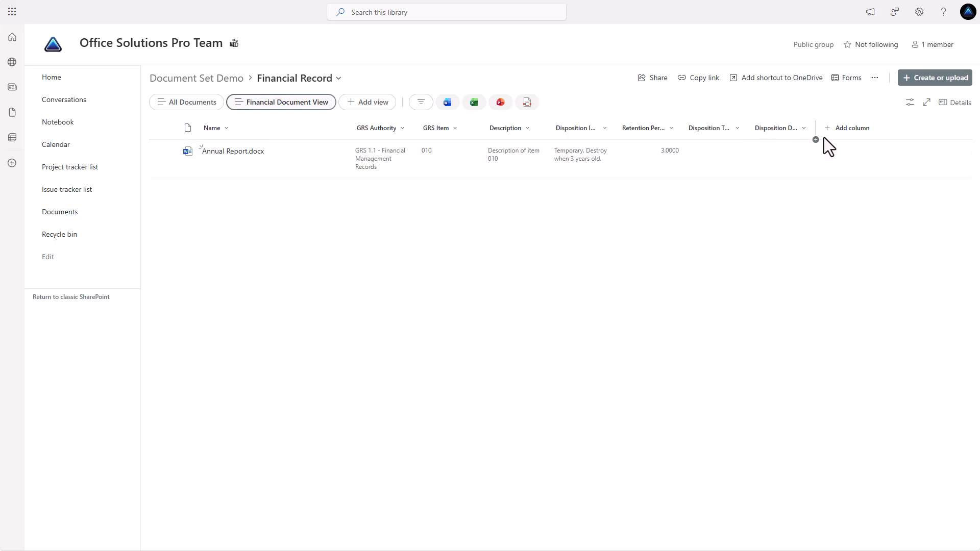
- Hide the GRS Authority, GRS Item, Description and Disposition Instructions columns in the Financial Document View settings
click(909, 103)
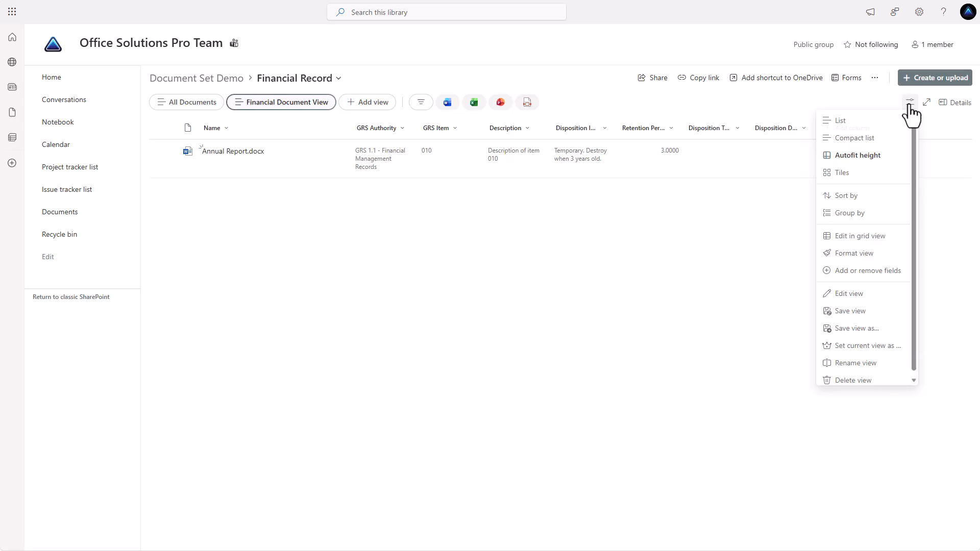
click(851, 296)
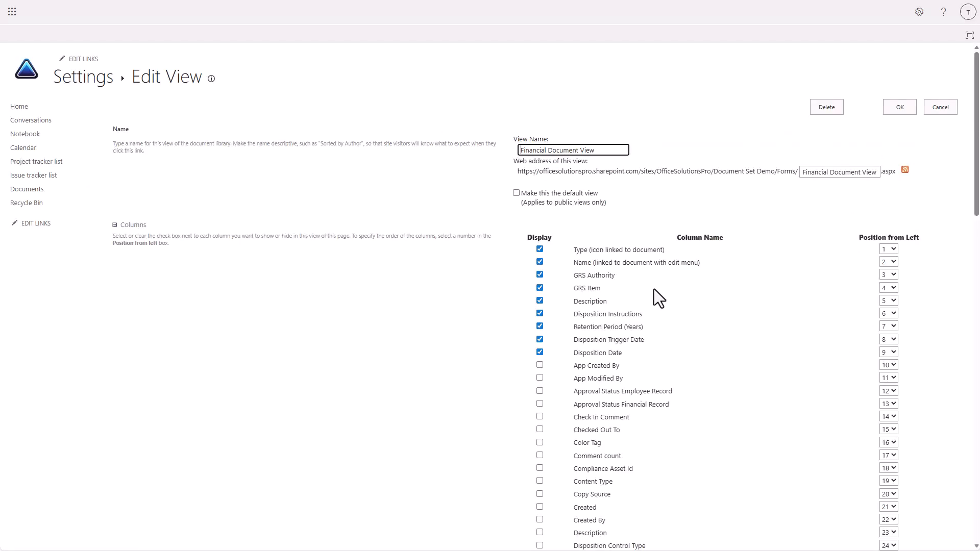
click(540, 277)
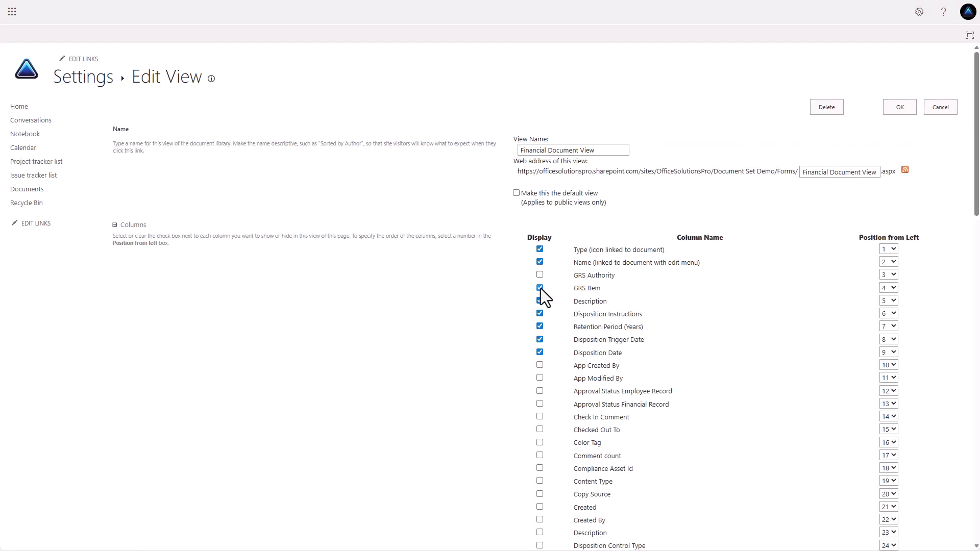
click(540, 302)
- Select Document Type Financial Record and Approval Status Financial Record as displayed columns for the Financial Document View
scroll(519, 363, down, 2)
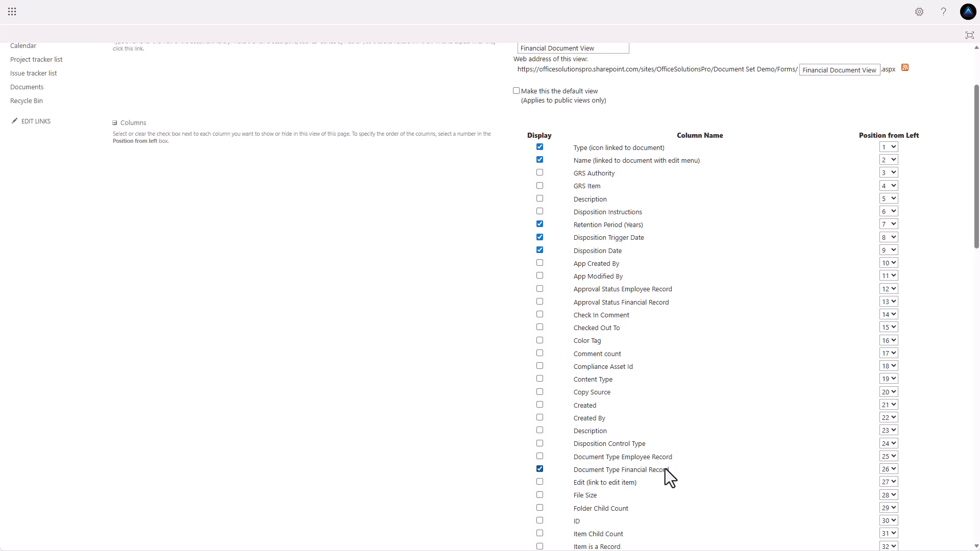
scroll(665, 469, down, 4)
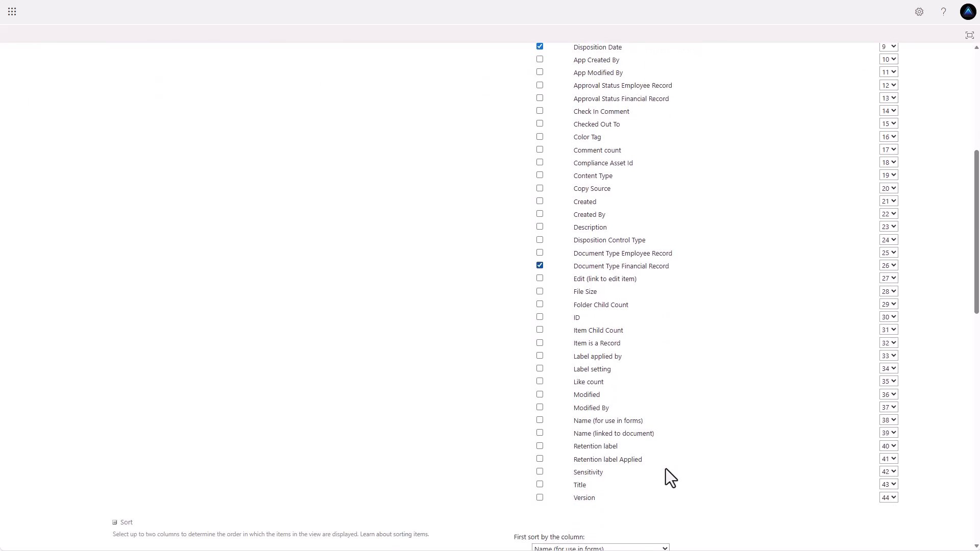
scroll(665, 468, up, 3)
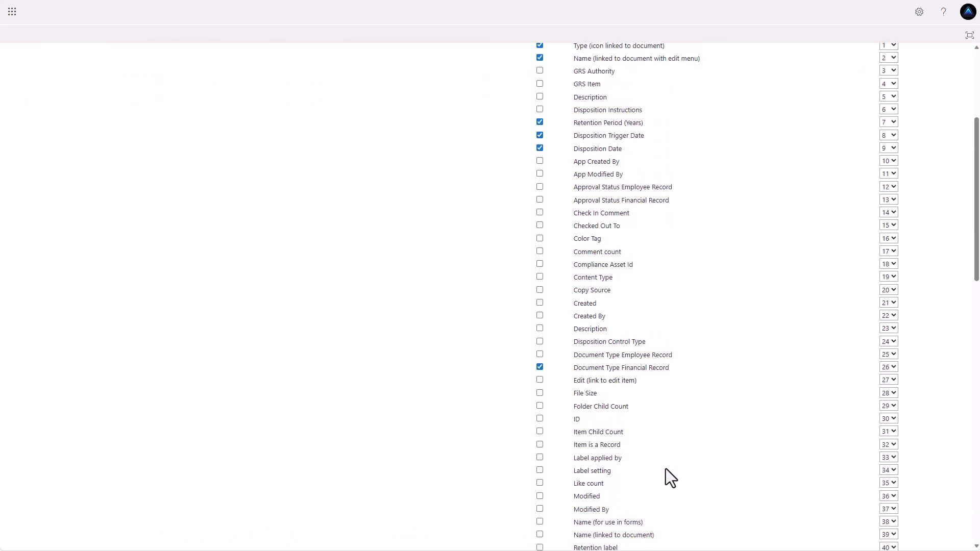
click(614, 251)
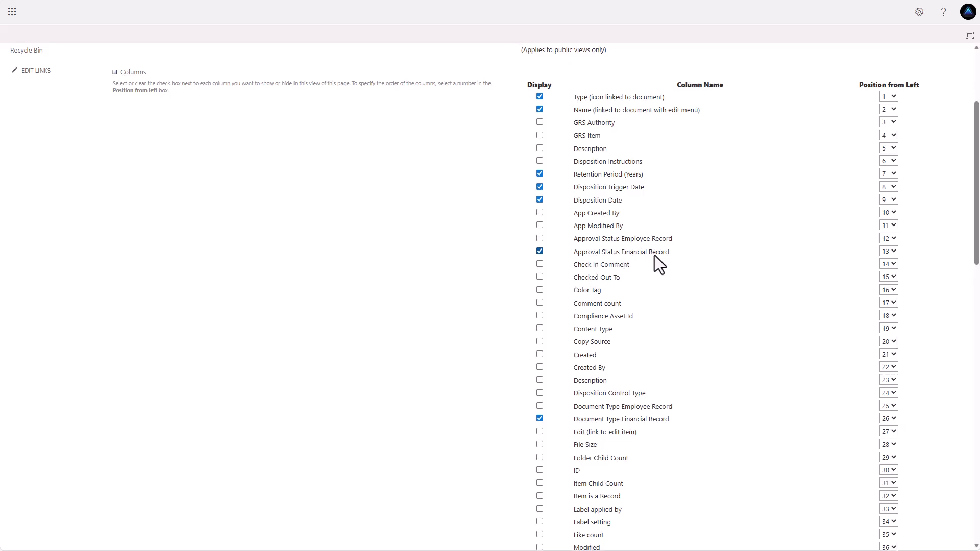
- Open the Financial Record document set in Financial Document View and widen the Retention Period (Years) and Disposition Trigger Date columns
scroll(655, 256, up, 3)
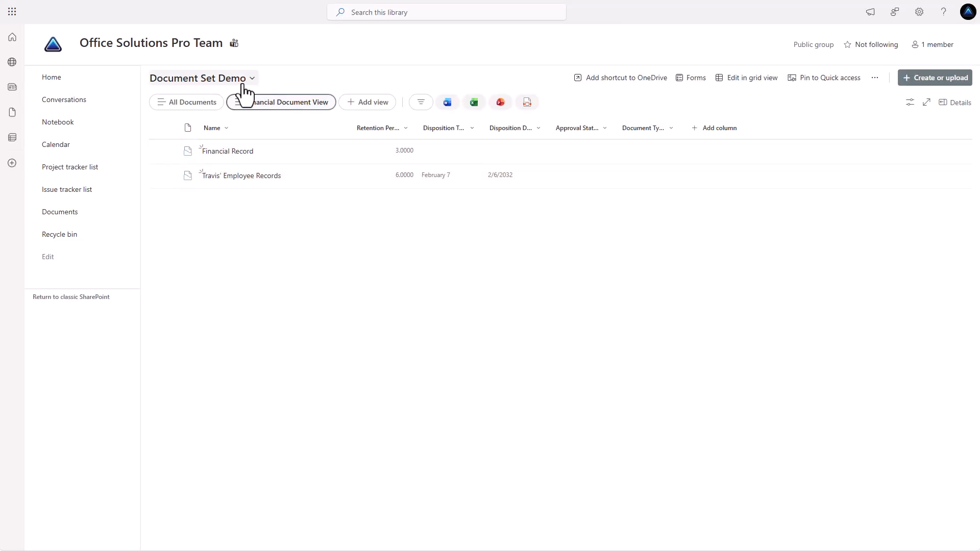
click(227, 152)
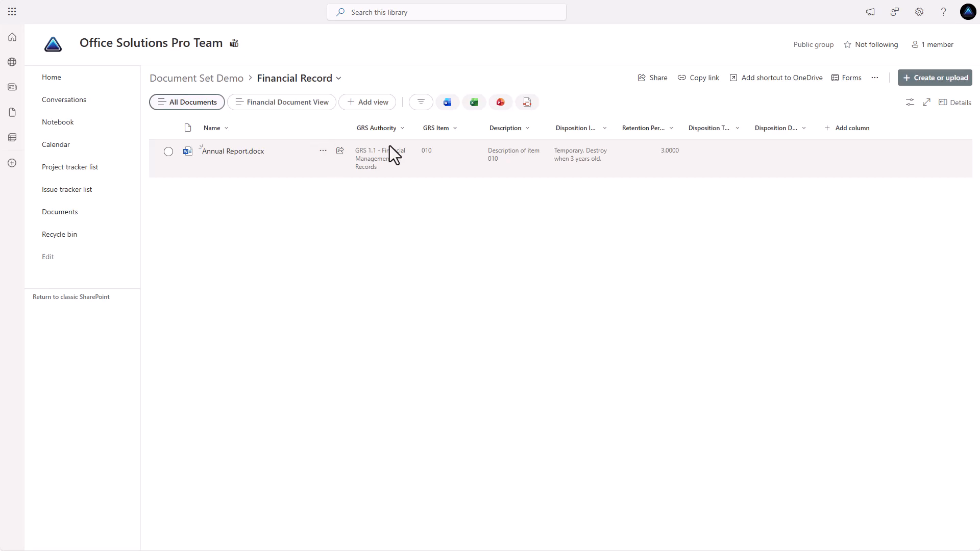
click(294, 106)
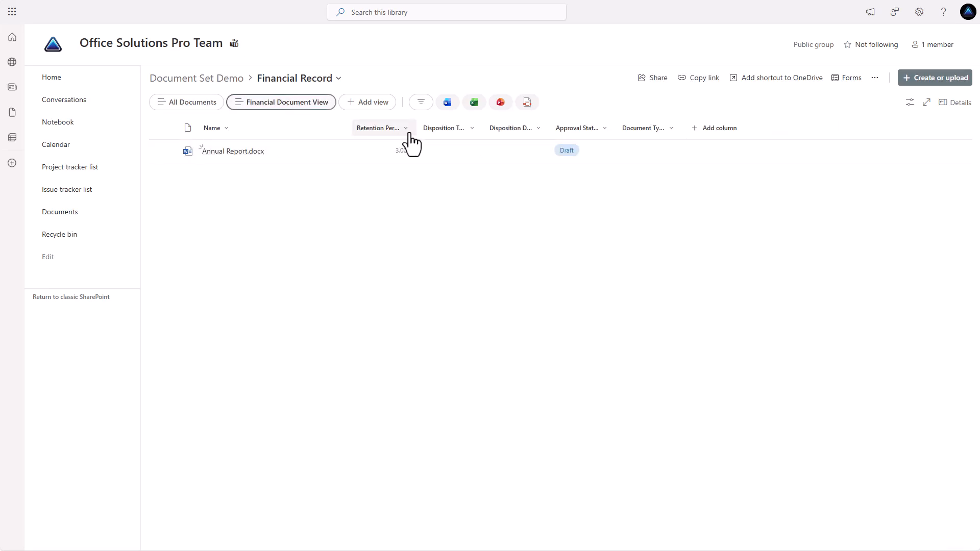
drag(414, 130, 452, 128)
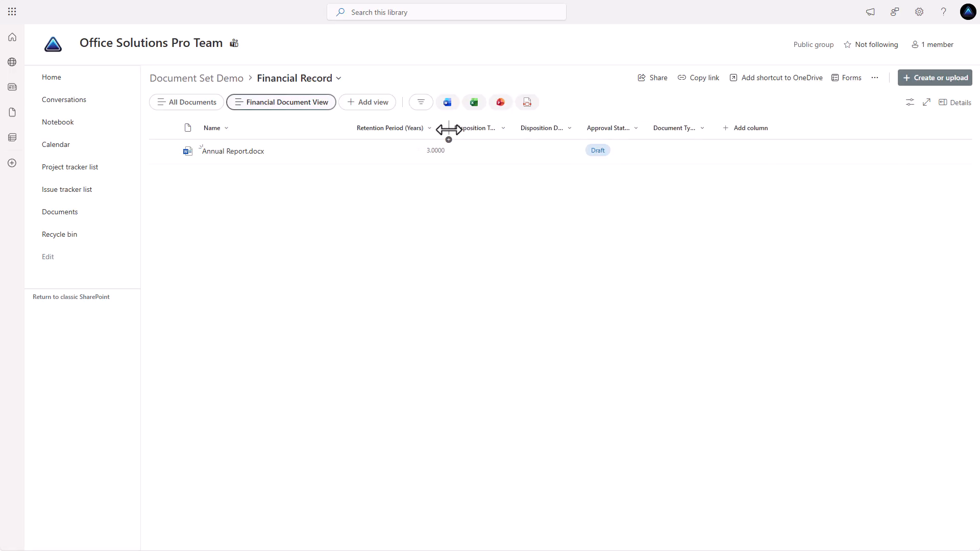
drag(517, 129, 565, 129)
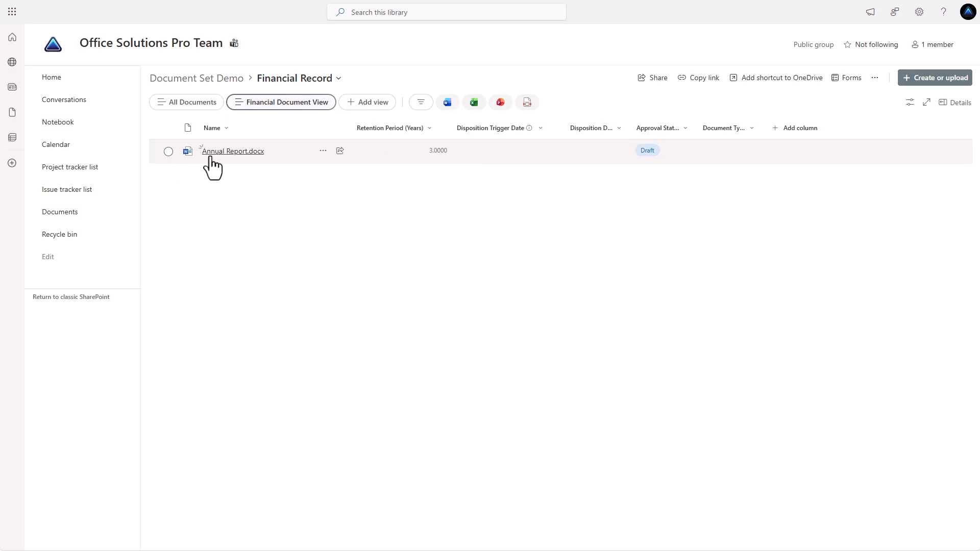
- In grid editing mode, set the Disposition Trigger Date of Annual Report.docx to January 24, 2026
click(169, 151)
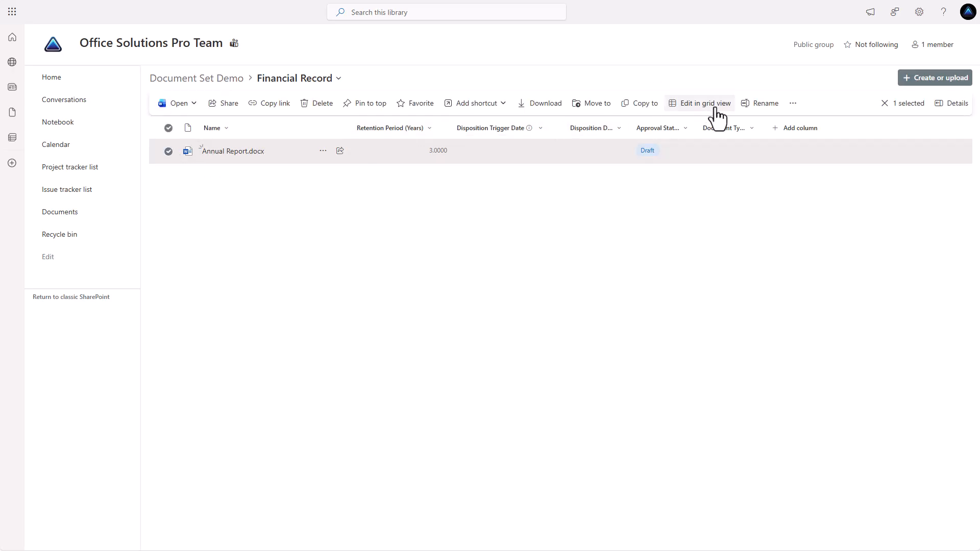
click(700, 104)
click(589, 152)
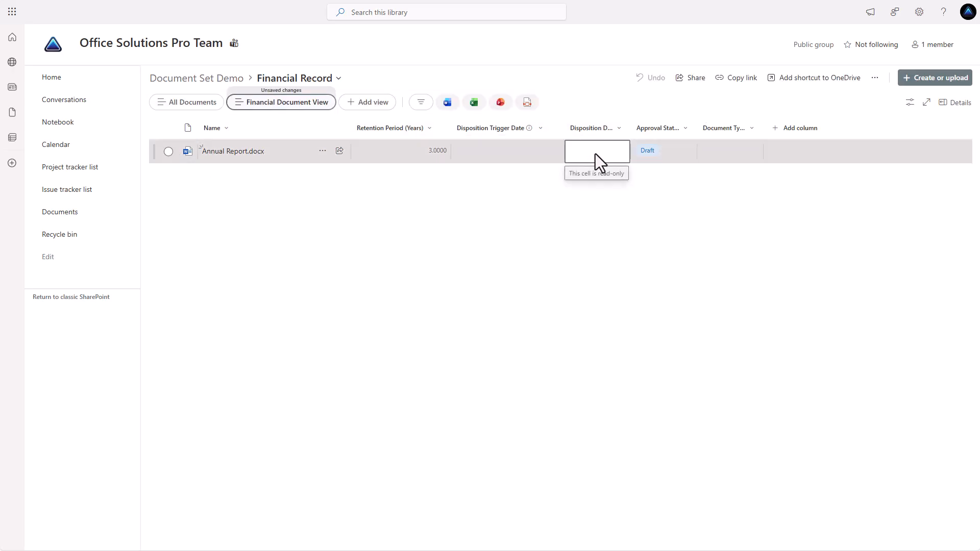
click(535, 154)
click(535, 155)
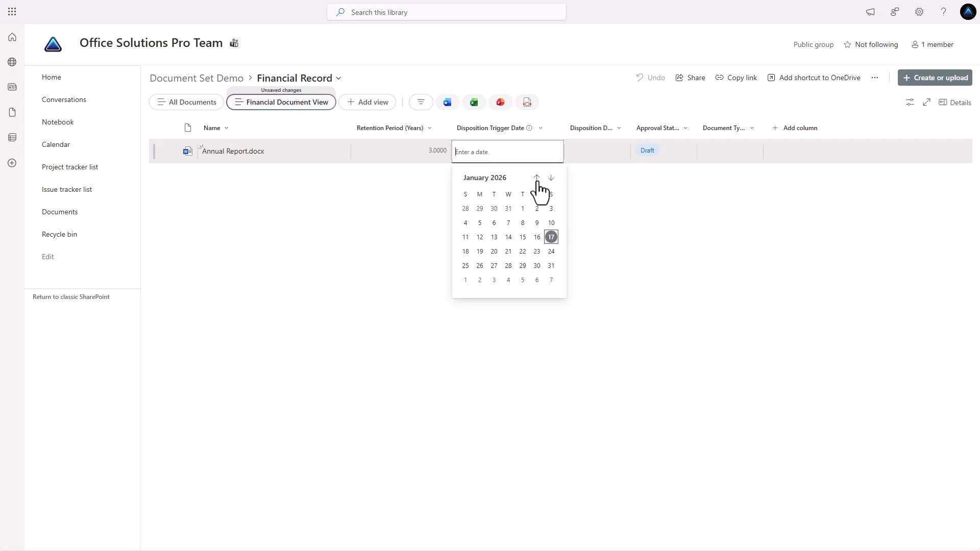
click(551, 252)
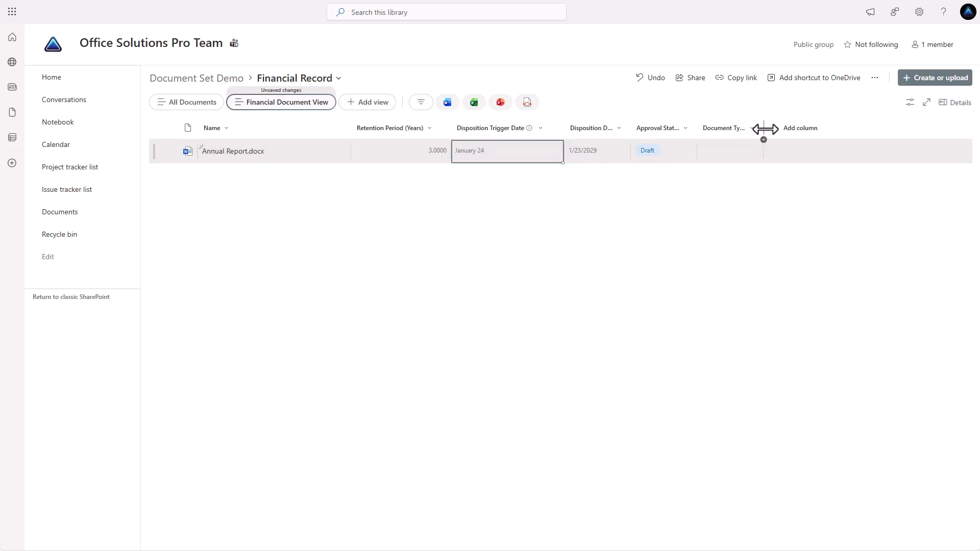
- Widen the Document Type Financial Record column and set its value for Annual Report.docx to Financial Report
drag(763, 129, 813, 129)
click(793, 148)
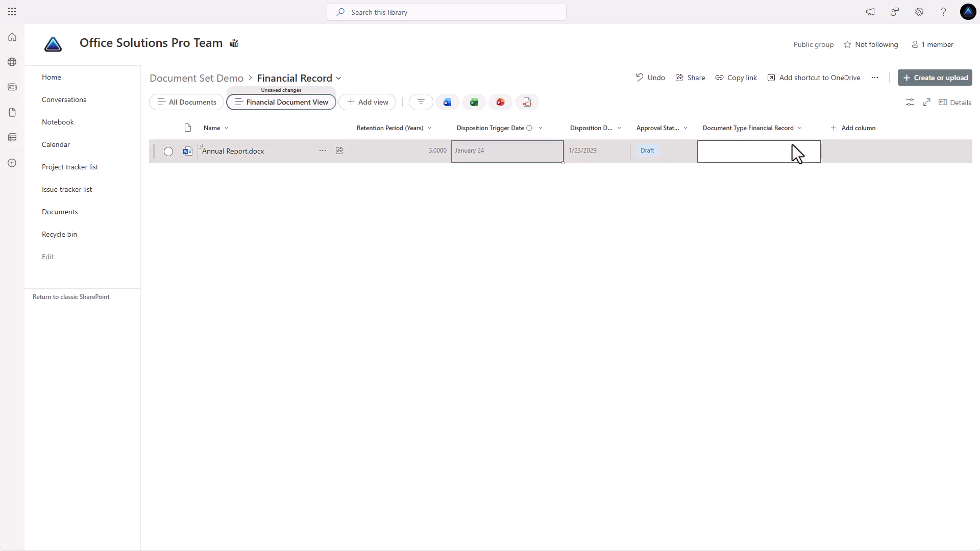
click(790, 151)
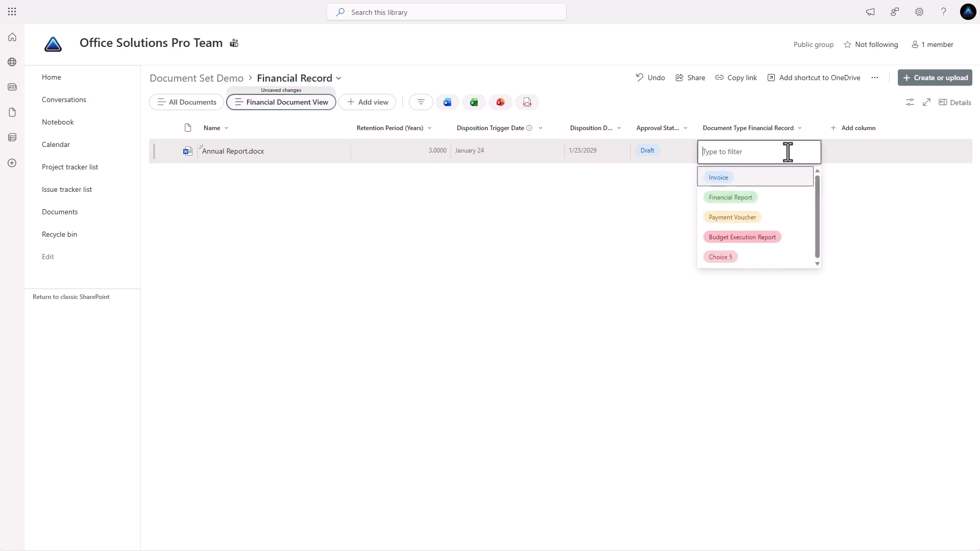
click(737, 198)
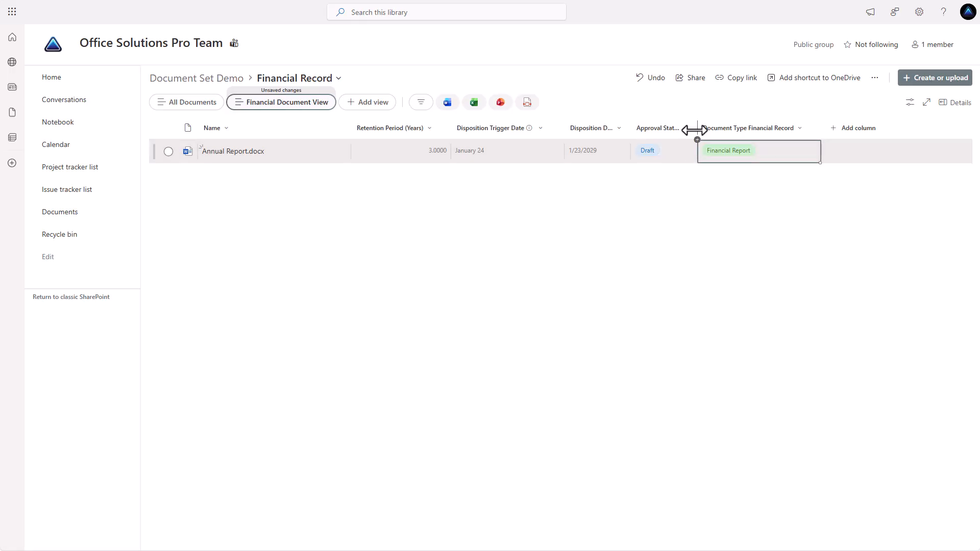
- Place the Document Type Financial Record column directly after Name and widen the Approval Status Financial Record and Disposition Date columns
drag(696, 130, 384, 141)
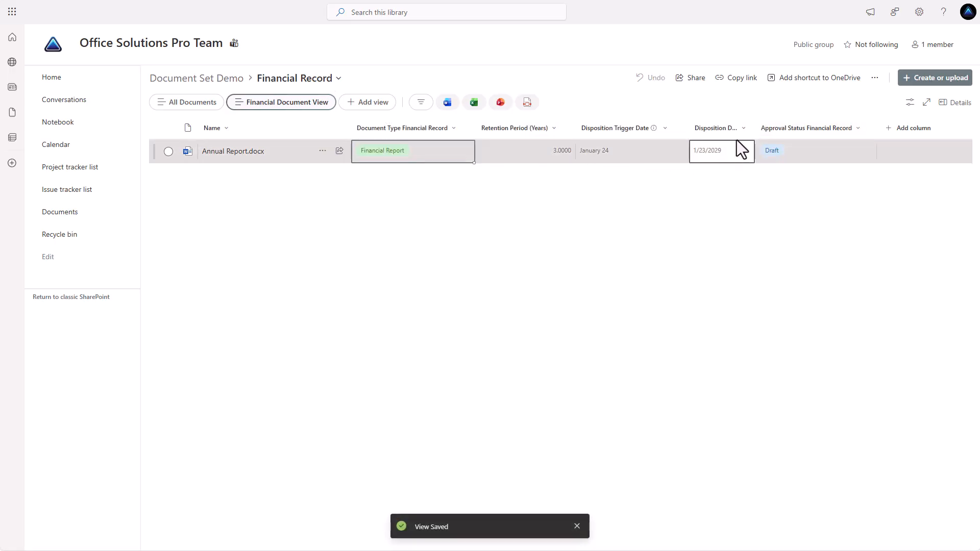
drag(754, 127, 778, 127)
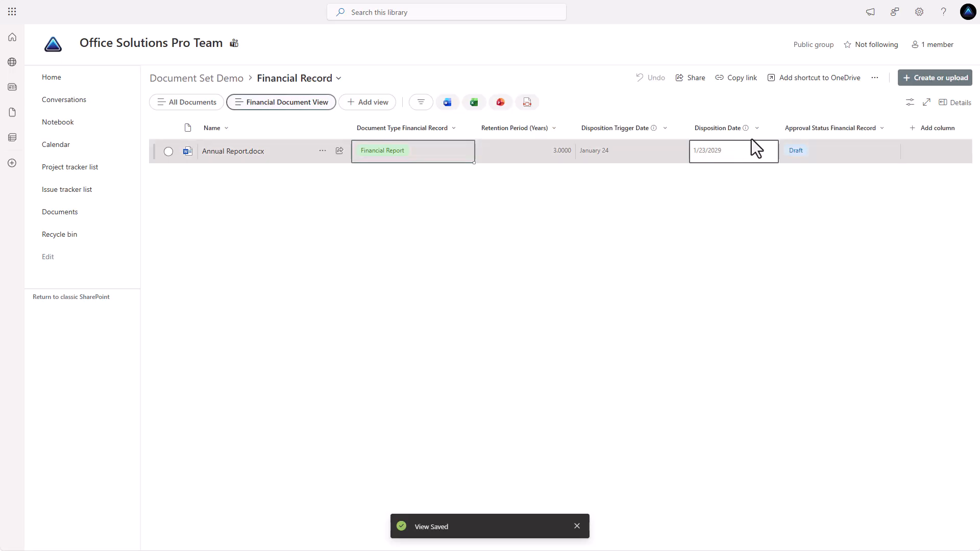
- Apply conditional formatting to the Disposition Date column and open its default rule for editing
click(757, 133)
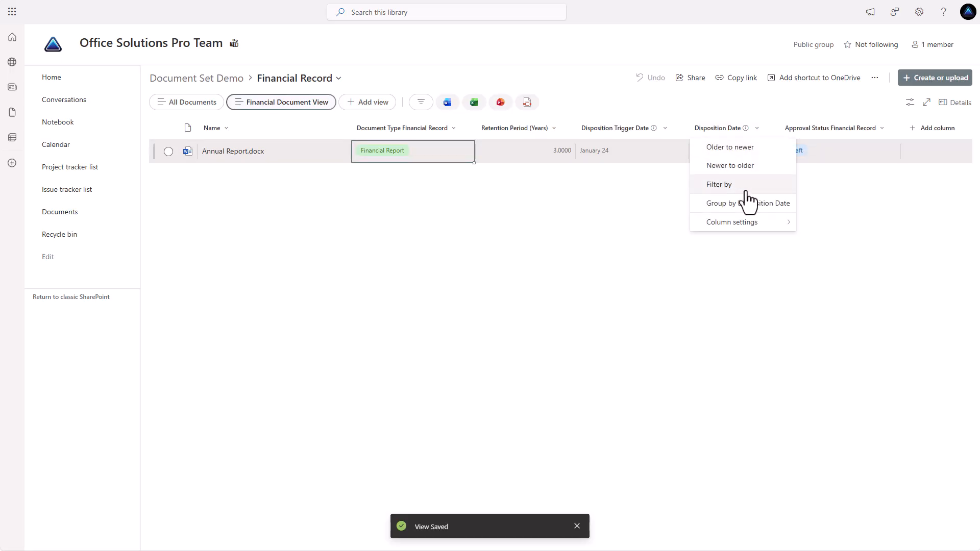
mouse_move(742, 226)
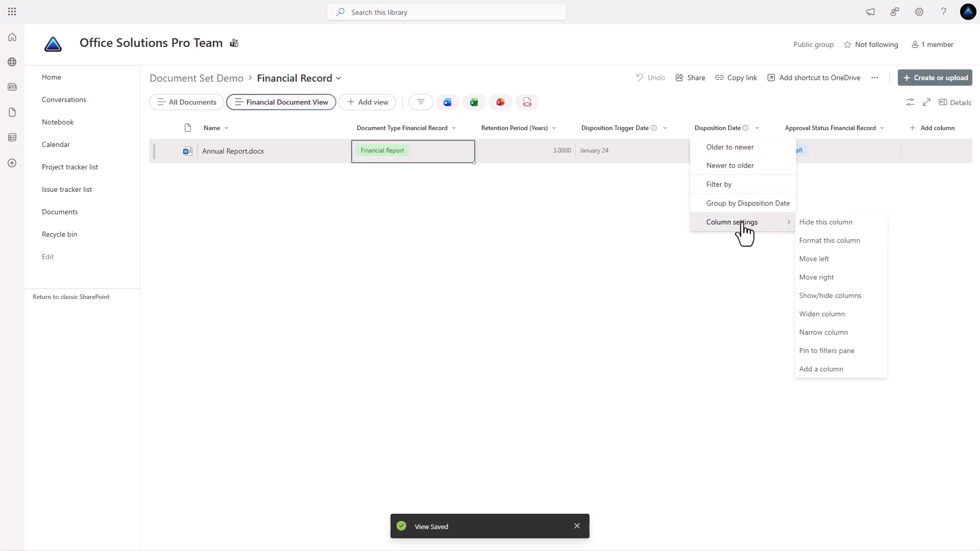
click(823, 244)
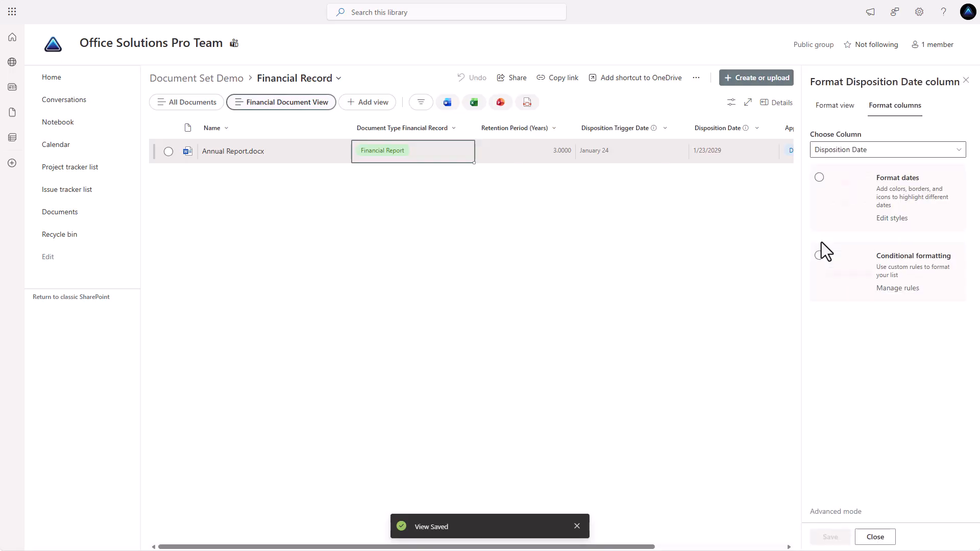
click(819, 257)
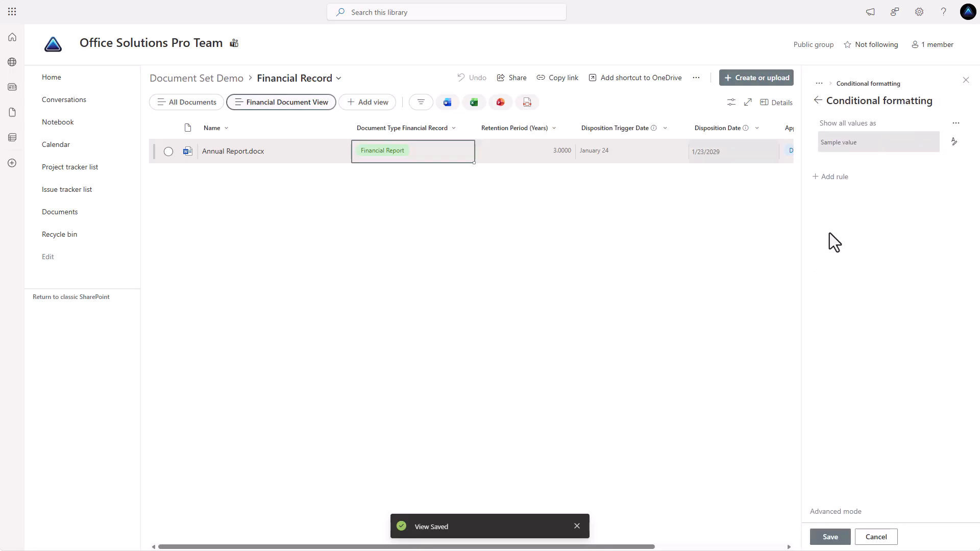
click(956, 125)
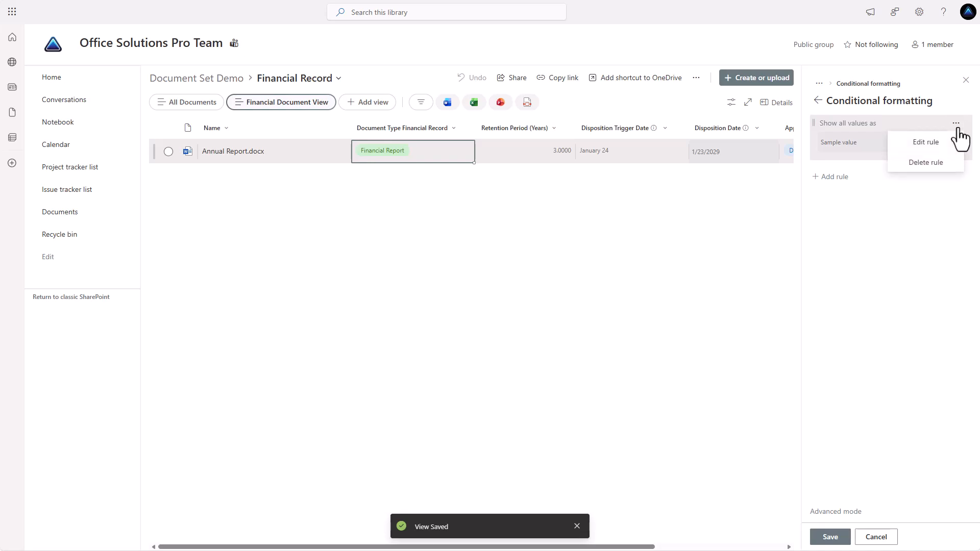
click(931, 144)
- Set the rule's condition to Disposition Date is before Today (relative)
click(930, 145)
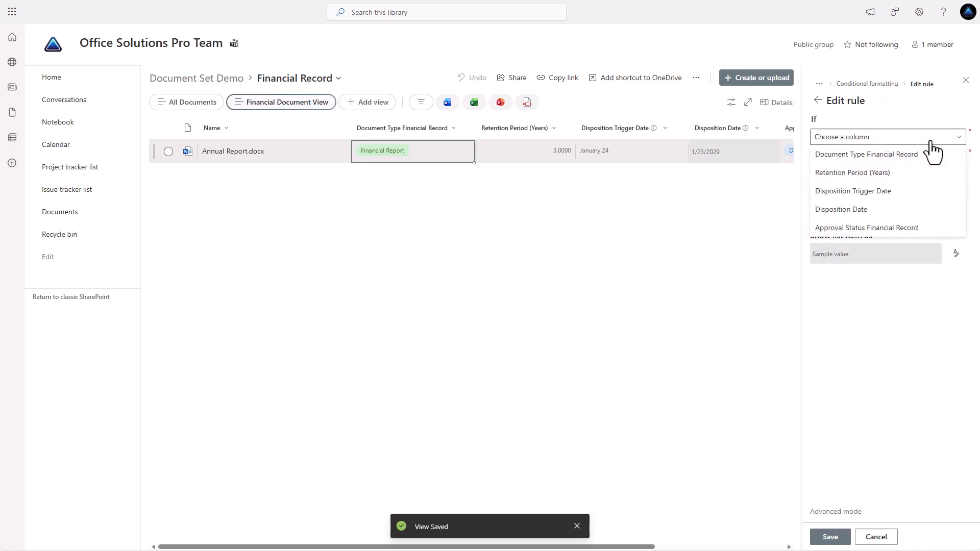
click(872, 209)
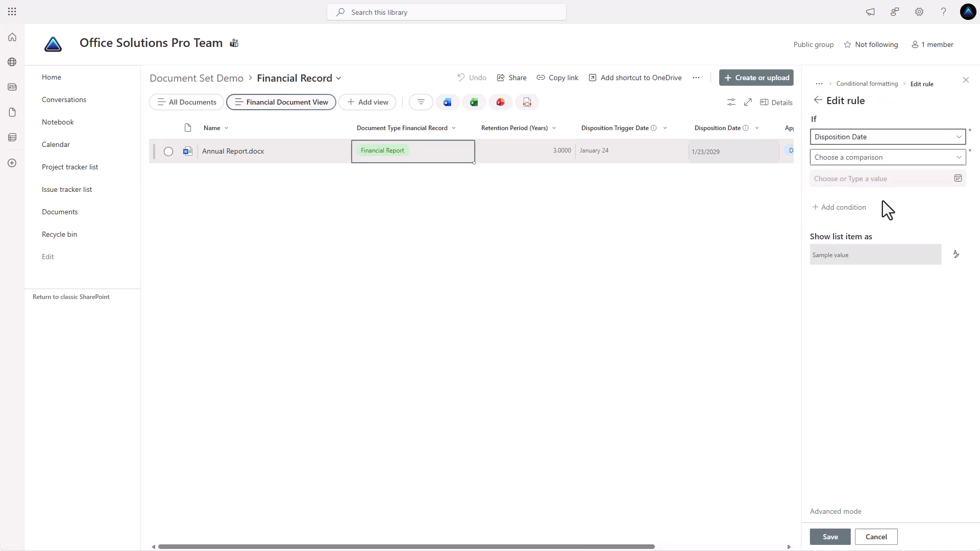
click(940, 159)
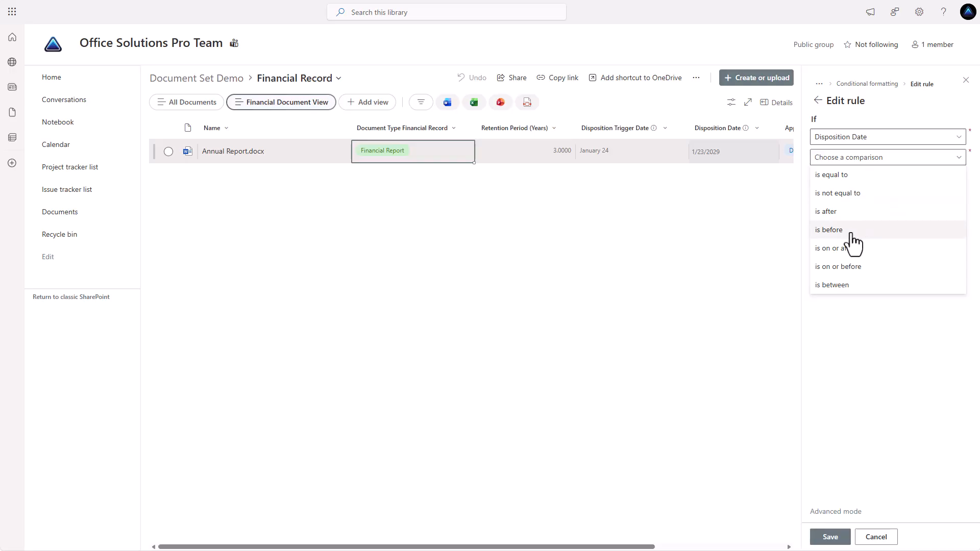
click(836, 230)
click(954, 180)
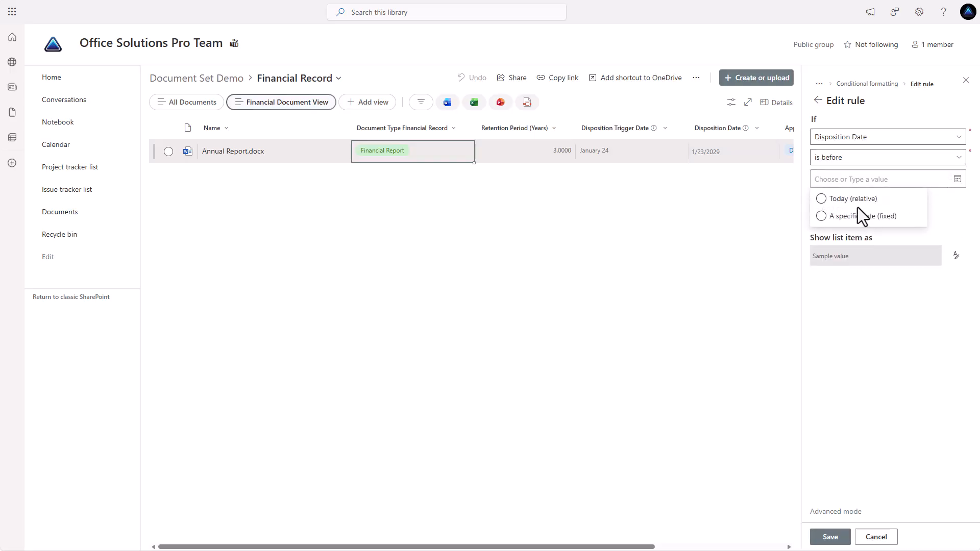
click(859, 203)
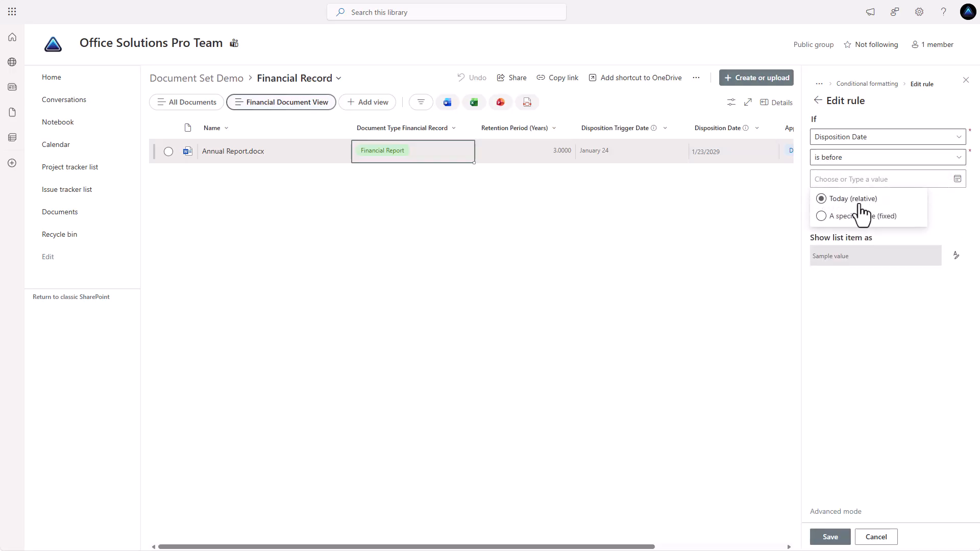
- Give the rule the pinkish-red fill color, save the formatting and close the formatting pane
click(956, 258)
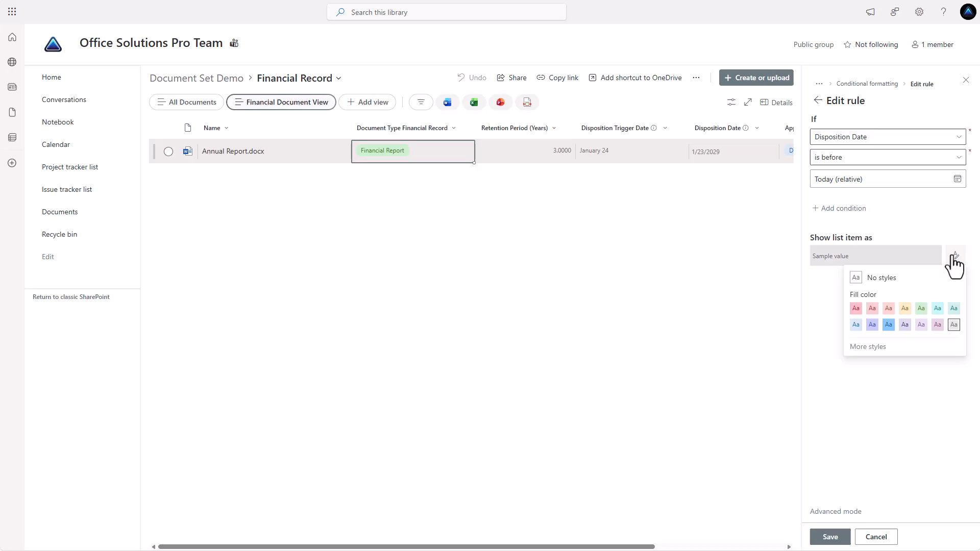
click(857, 310)
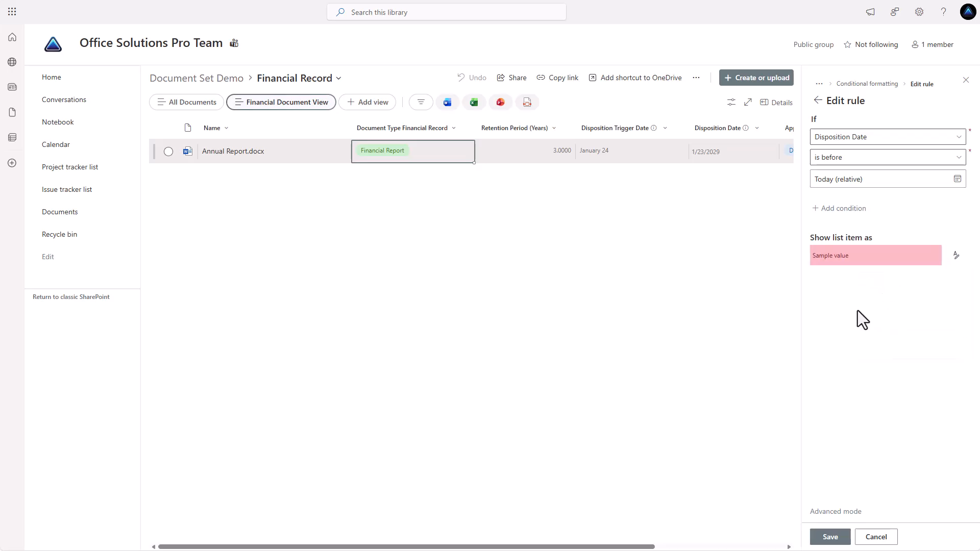
click(827, 540)
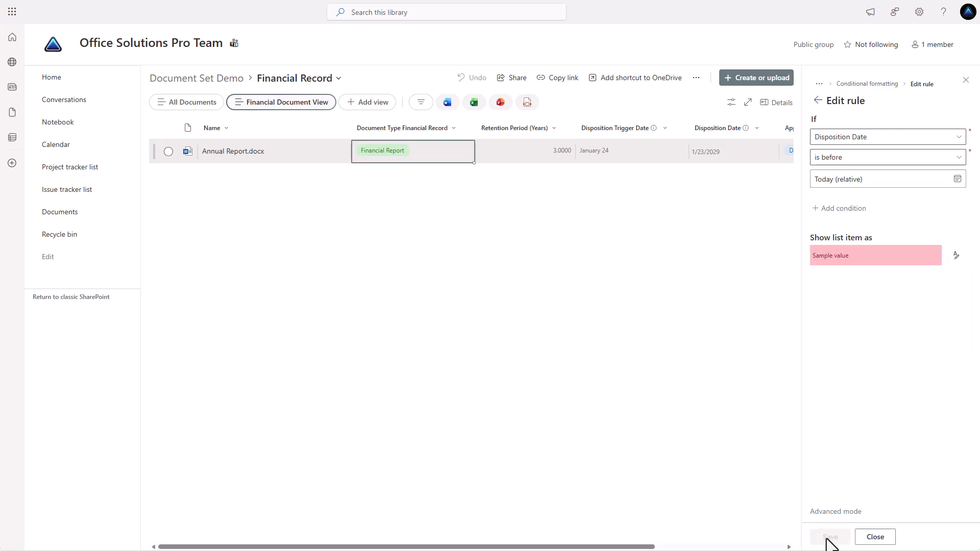
click(966, 80)
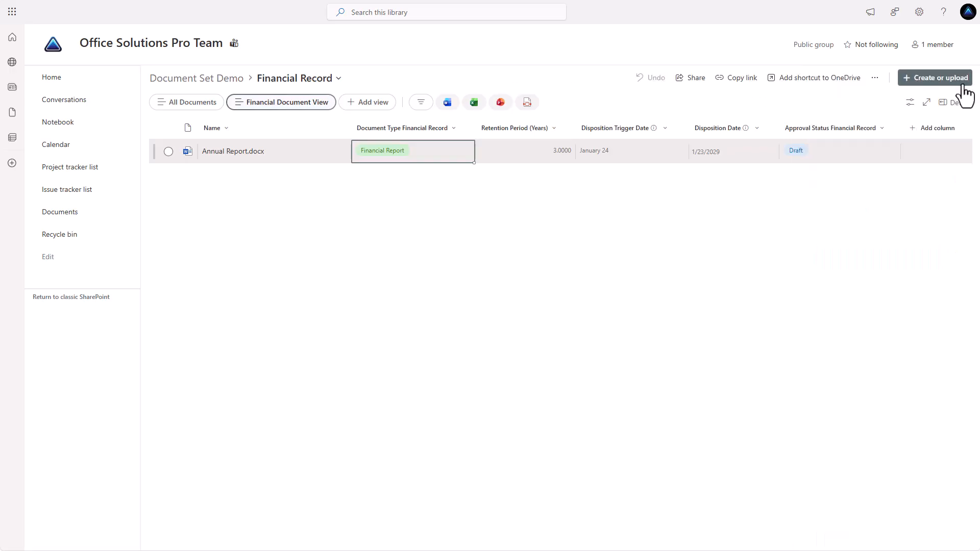
- Change the Disposition Trigger Date of Annual Report.docx to February 1, 2022
click(663, 160)
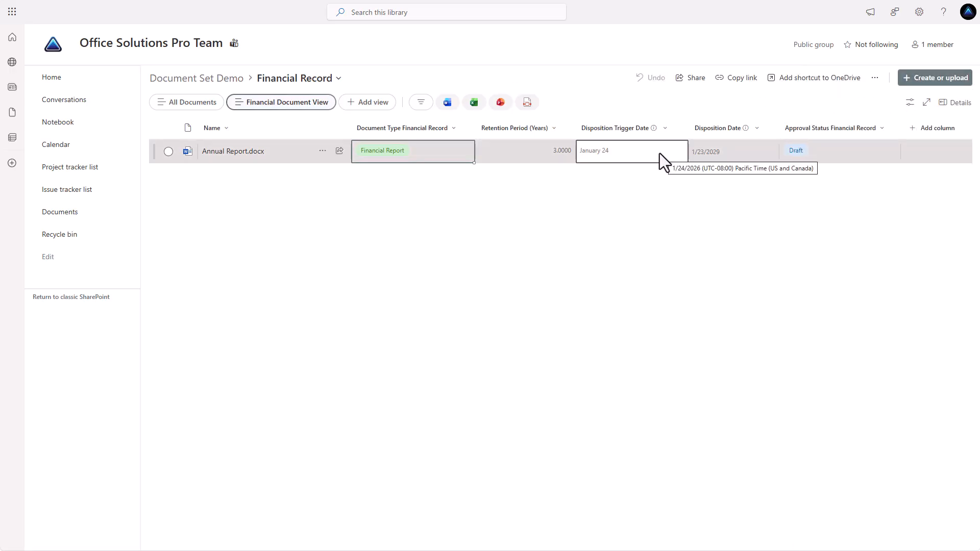
click(659, 153)
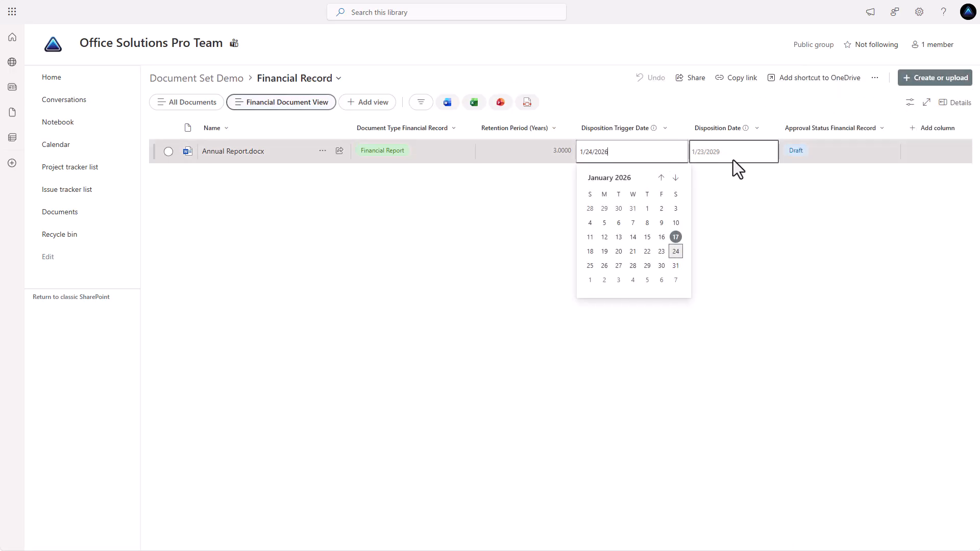
click(630, 180)
click(661, 178)
click(661, 178)
click(661, 177)
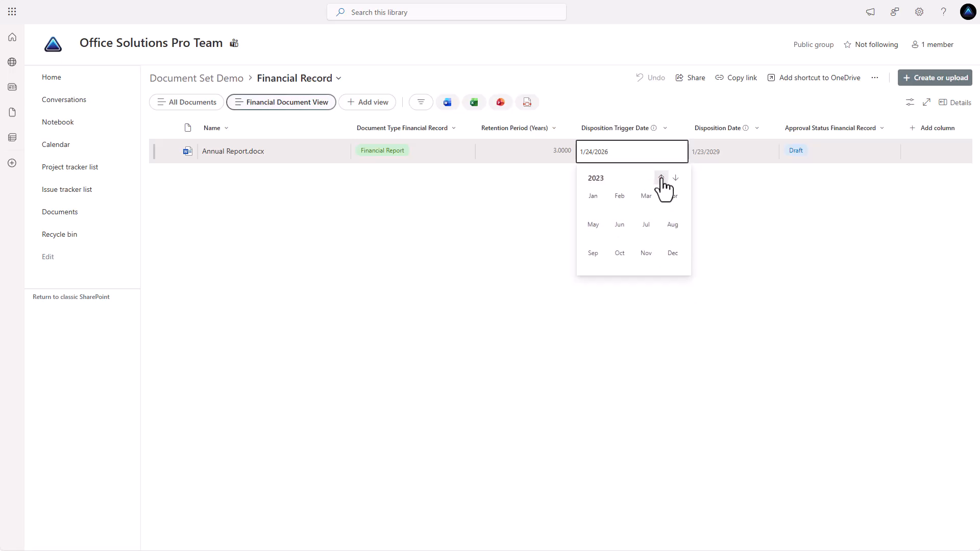
click(661, 177)
click(618, 211)
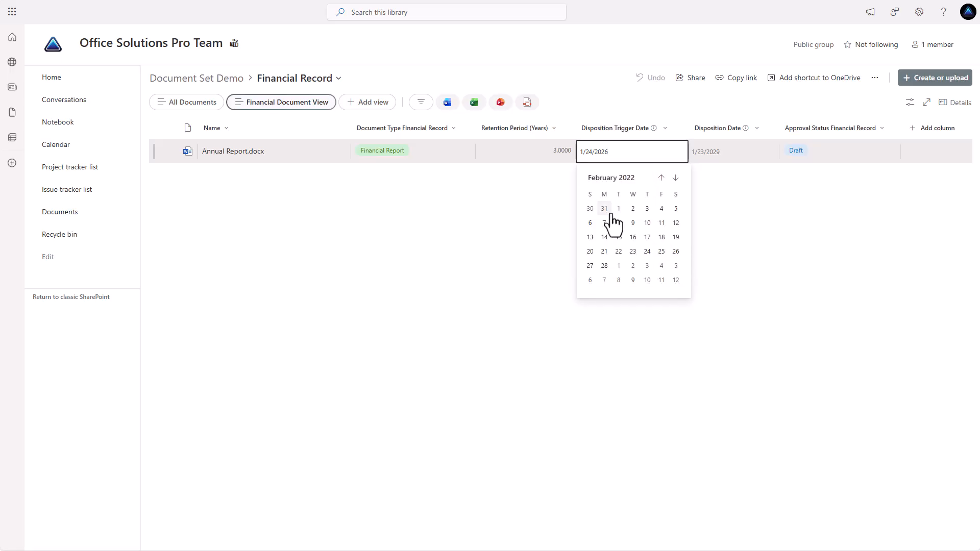
click(618, 209)
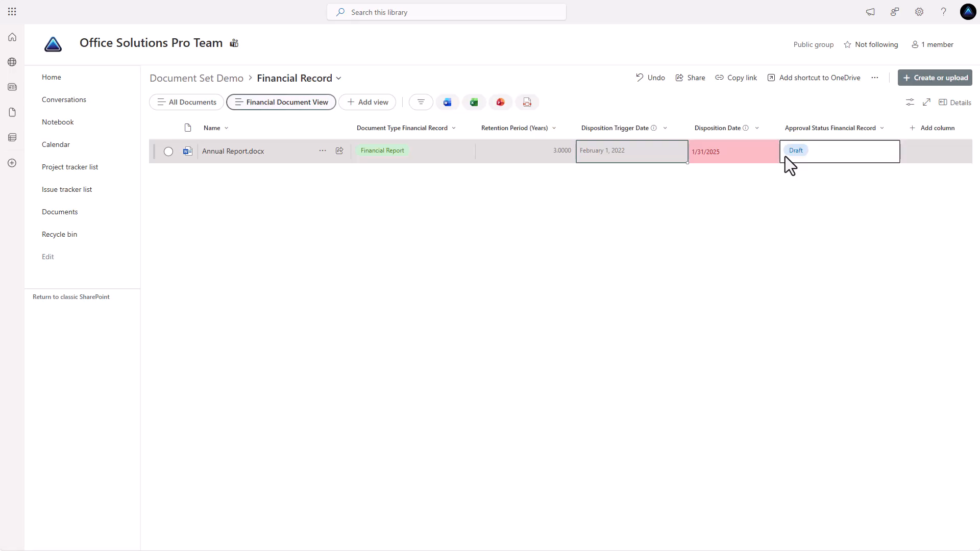
- Open the full settings page of the Document Set Demo library
click(919, 13)
click(842, 104)
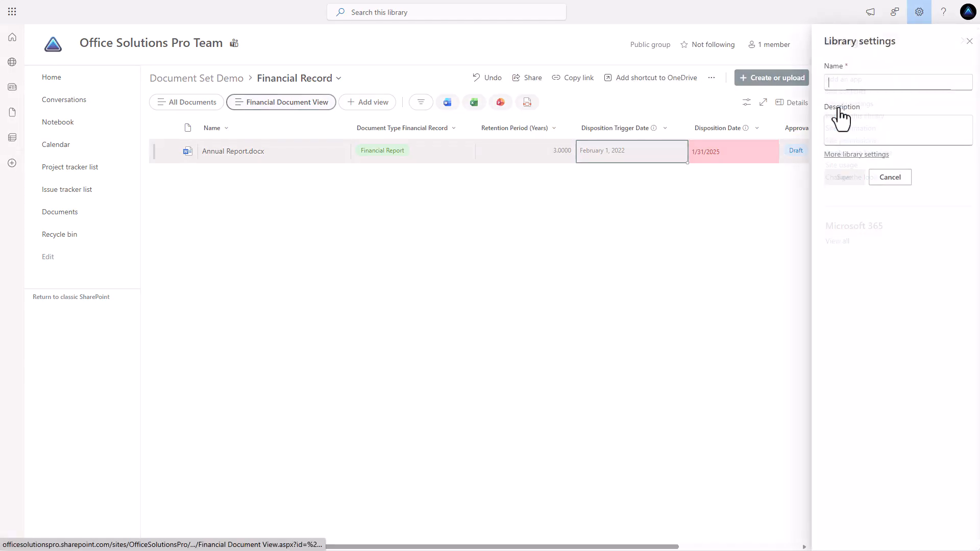
click(845, 155)
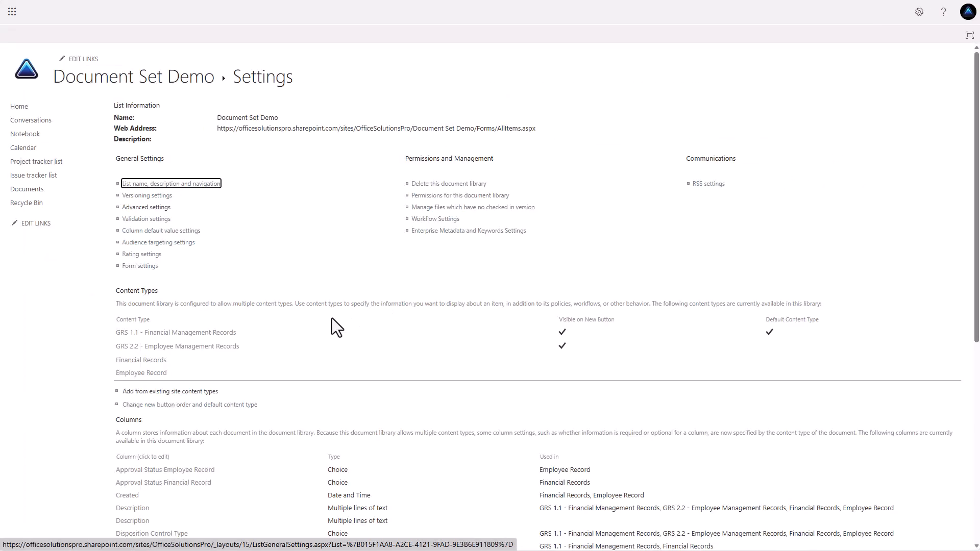
- Set the welcome page view of the GRS 1.1 - Financial Management Records document set to Financial Document View, save, and return to the library
click(205, 333)
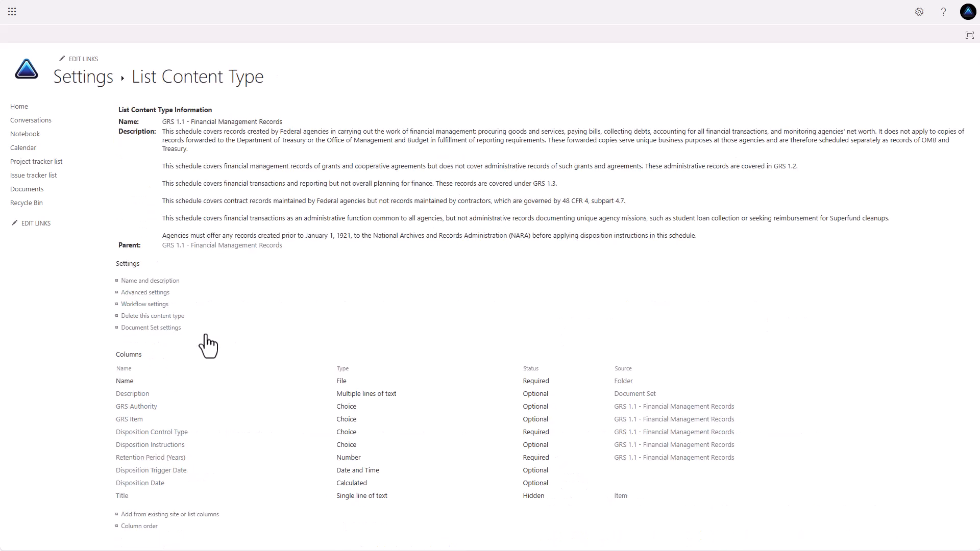
click(156, 329)
scroll(219, 328, down, 4)
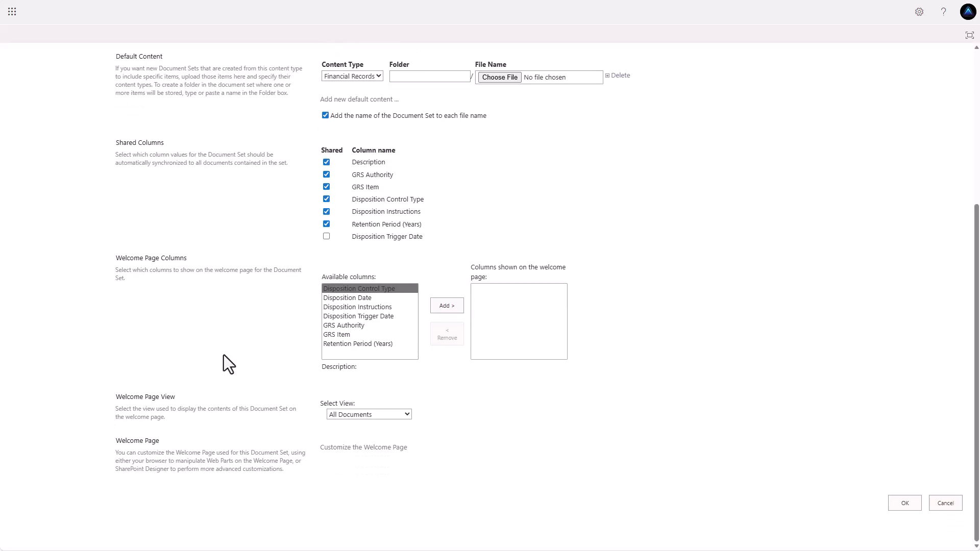
click(385, 415)
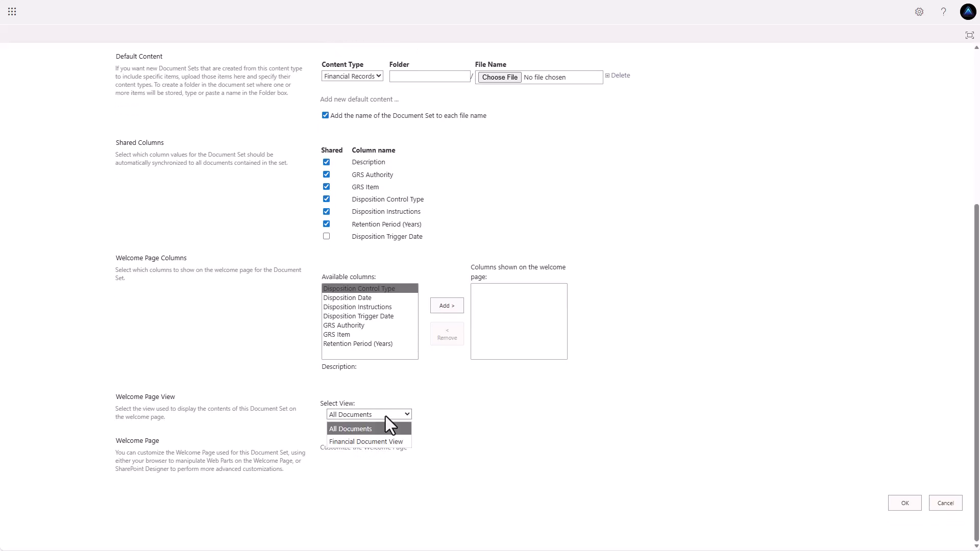
click(375, 442)
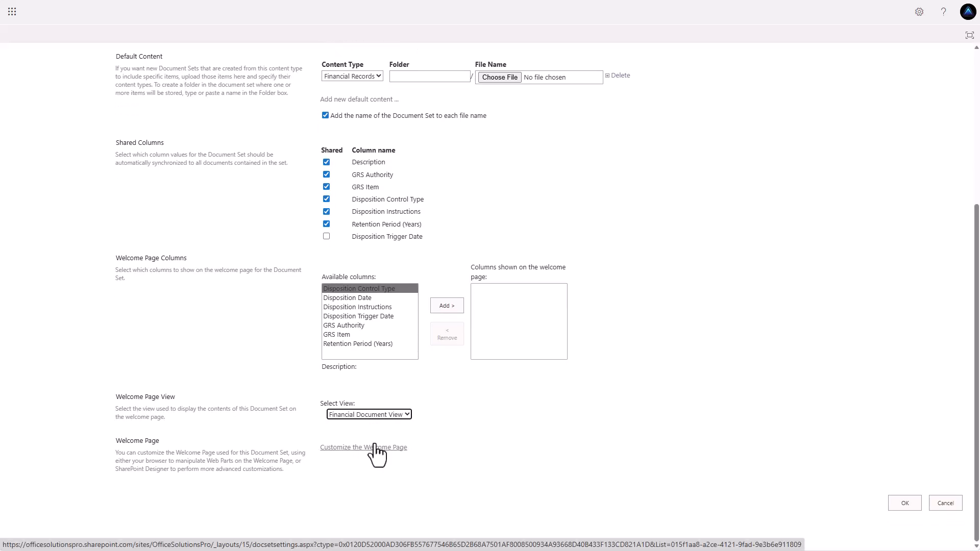
click(905, 504)
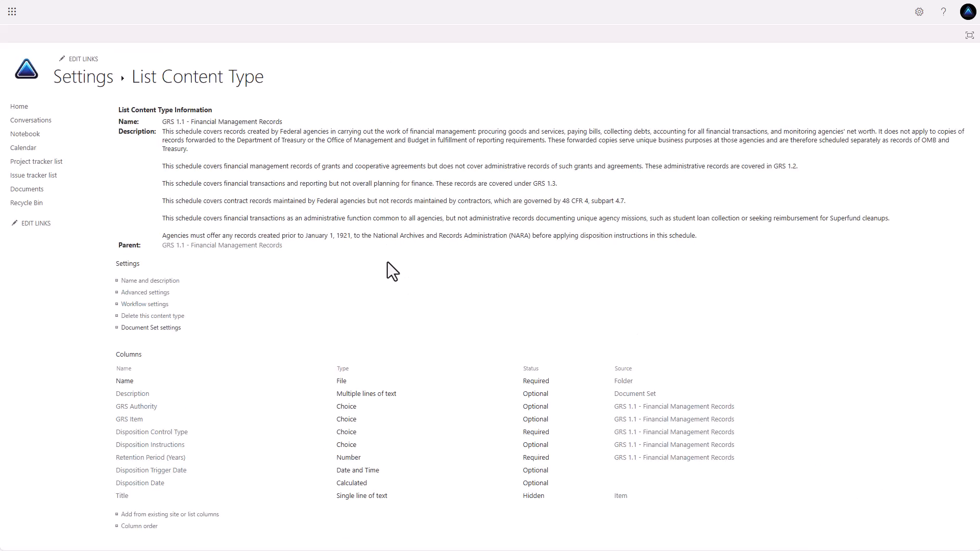
click(94, 81)
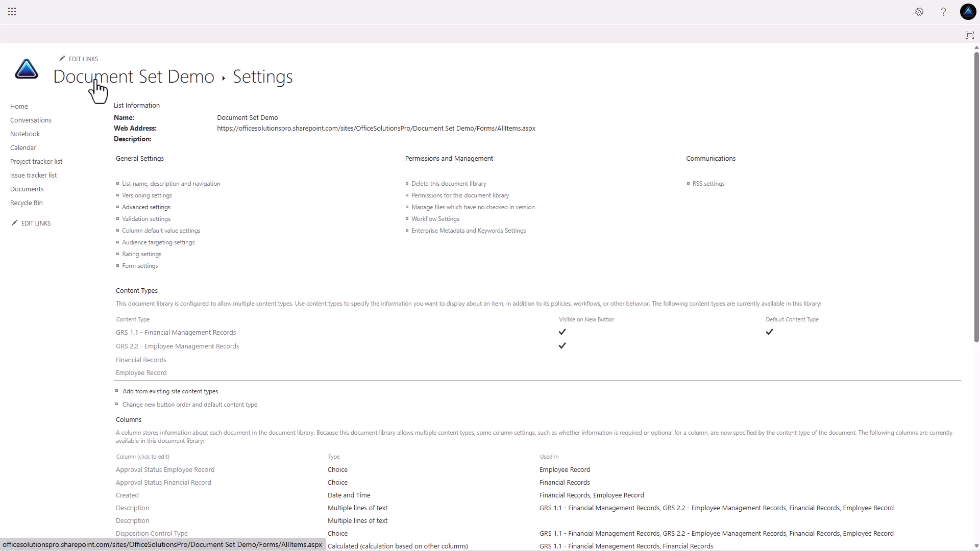
click(95, 82)
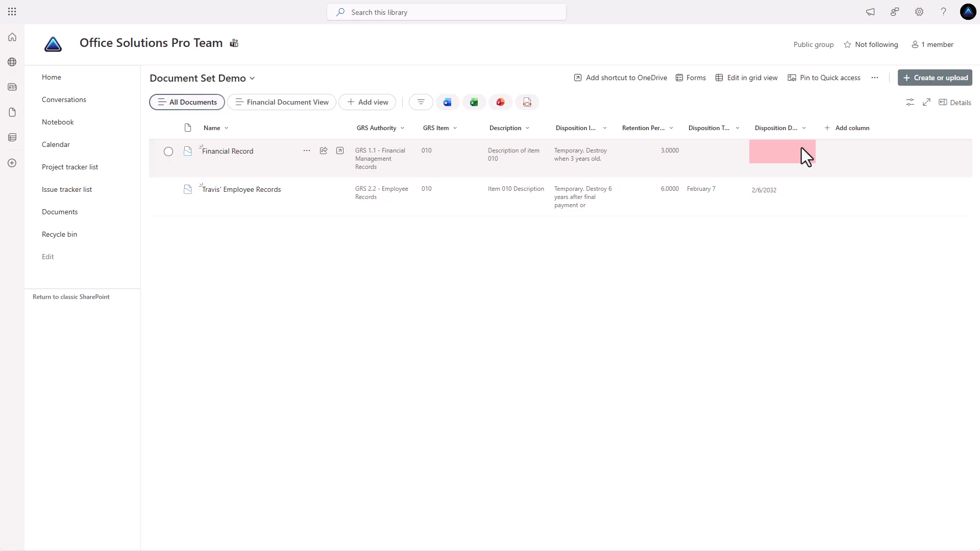
- Open the existing conditional formatting rule of the Disposition Date column for editing
click(859, 130)
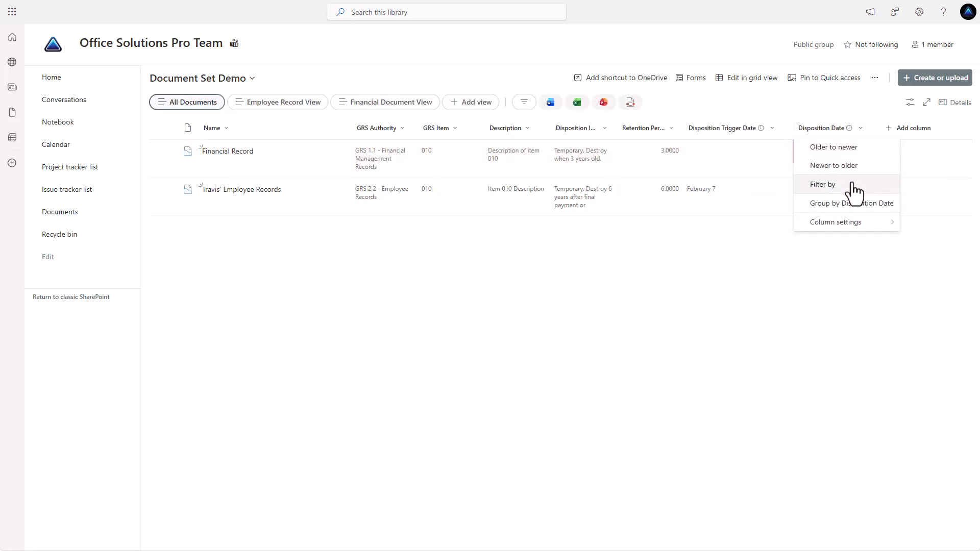
mouse_move(837, 225)
click(760, 253)
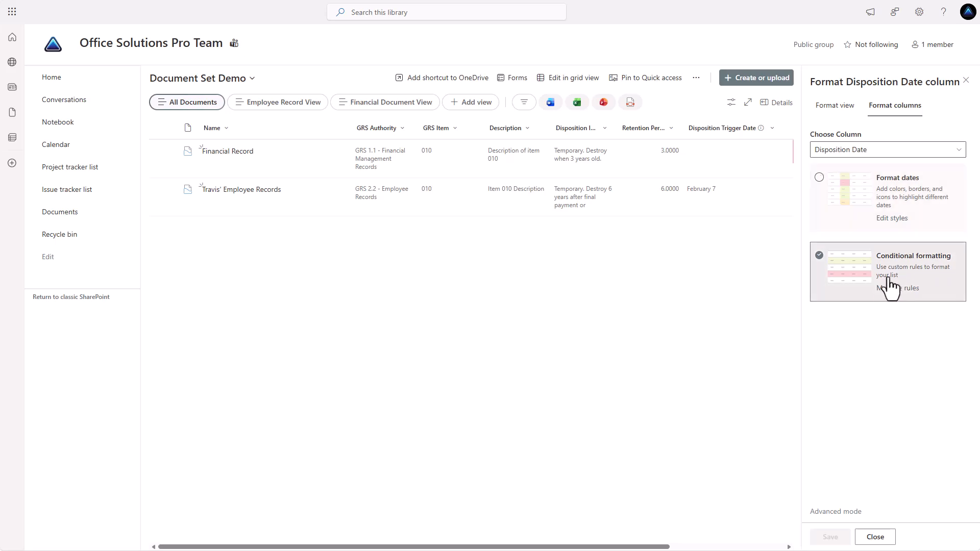
click(889, 287)
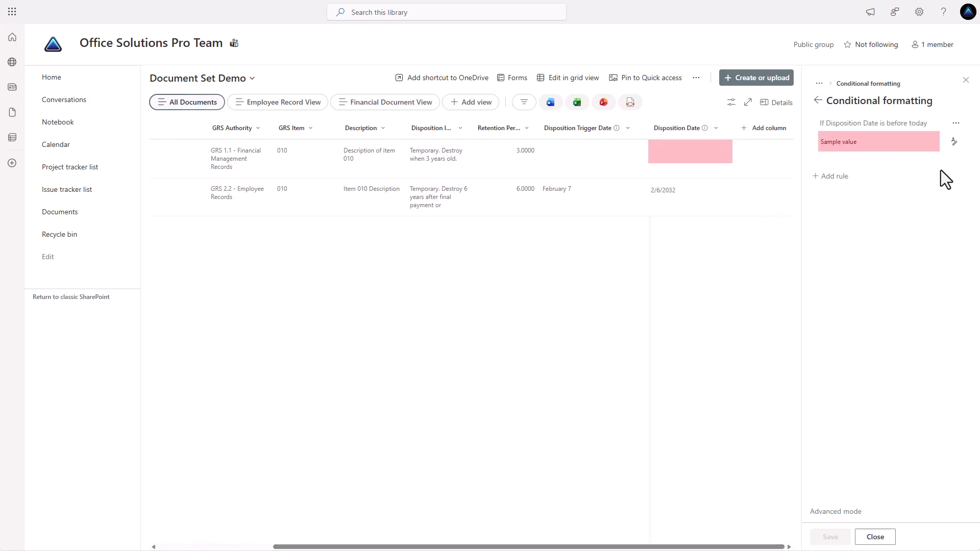
click(955, 123)
click(927, 142)
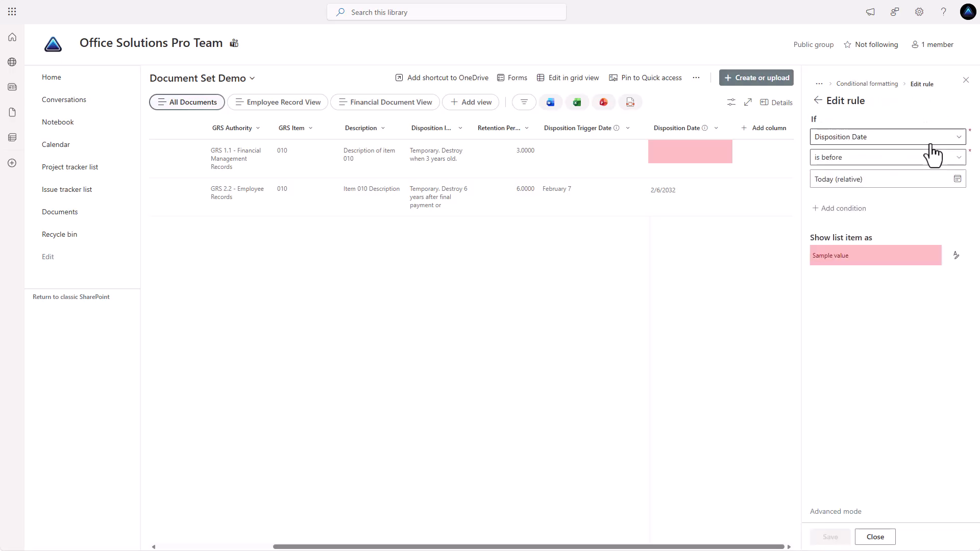
- Add a second And condition to the rule using the Disposition Date column with the comparison is after
click(839, 209)
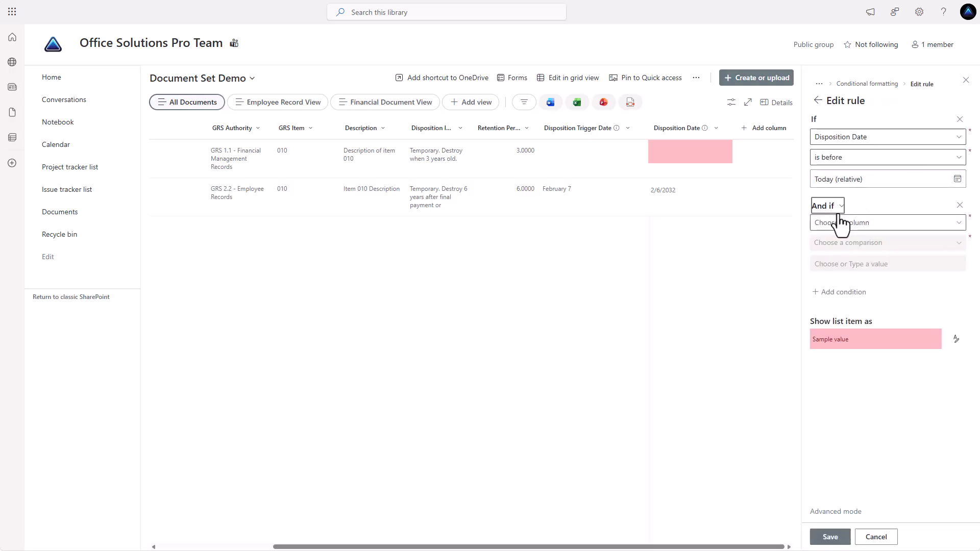
click(895, 229)
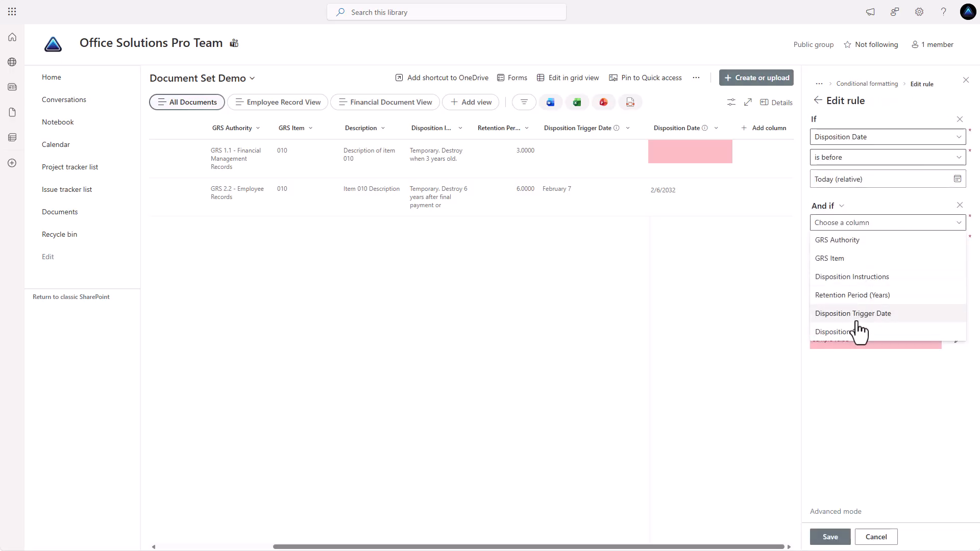
click(858, 331)
click(881, 244)
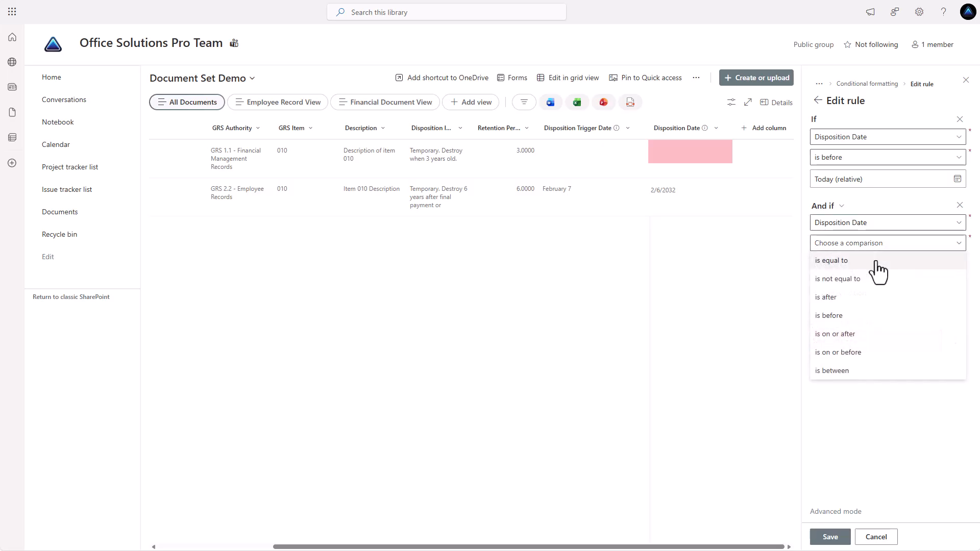
click(858, 297)
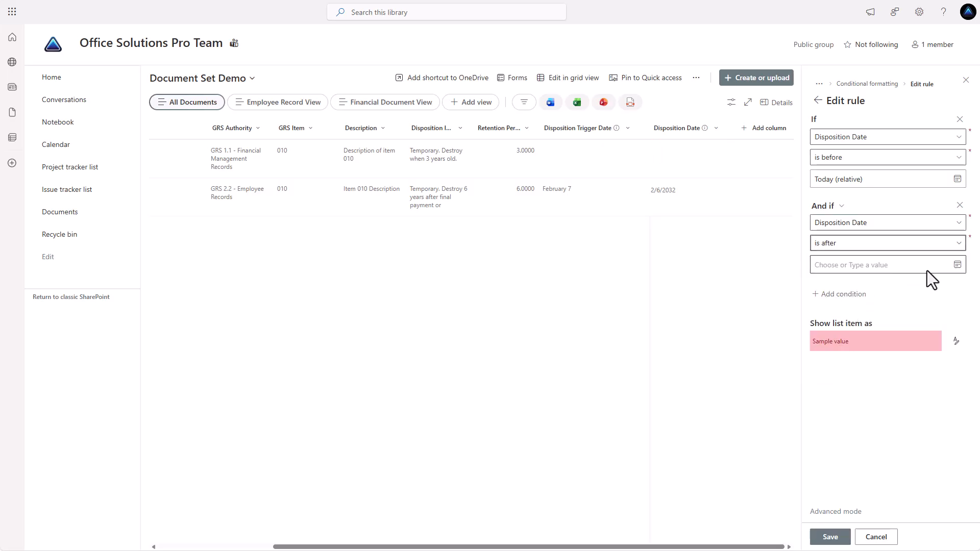
- Set the second condition's value to the fixed date 1/28/1997, save the rule and close the formatting pane
click(958, 265)
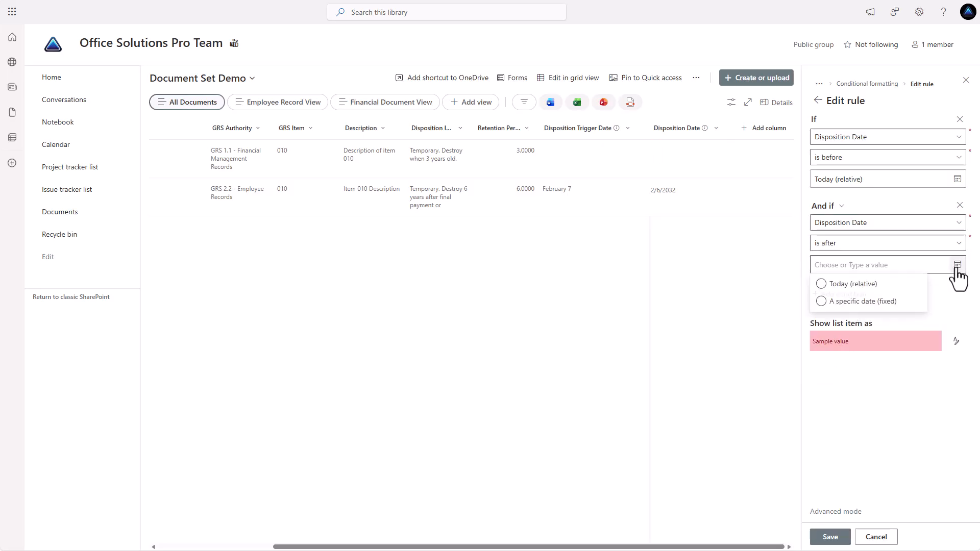
click(851, 300)
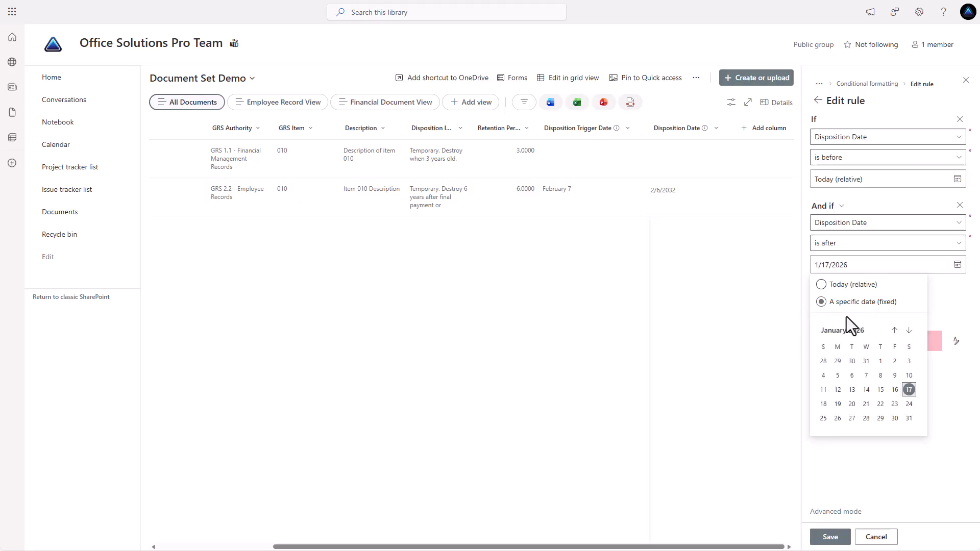
click(849, 332)
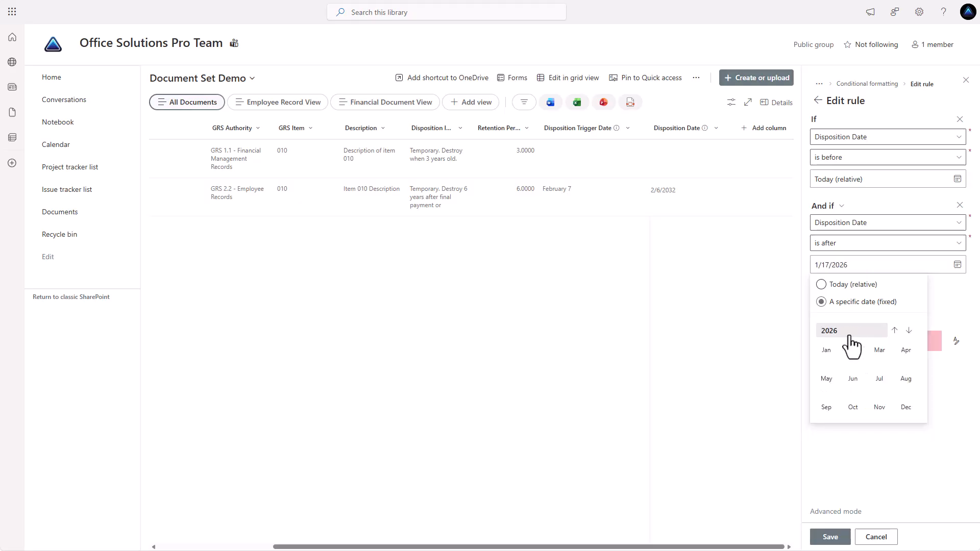
click(894, 330)
click(894, 331)
click(894, 331)
click(894, 330)
click(894, 331)
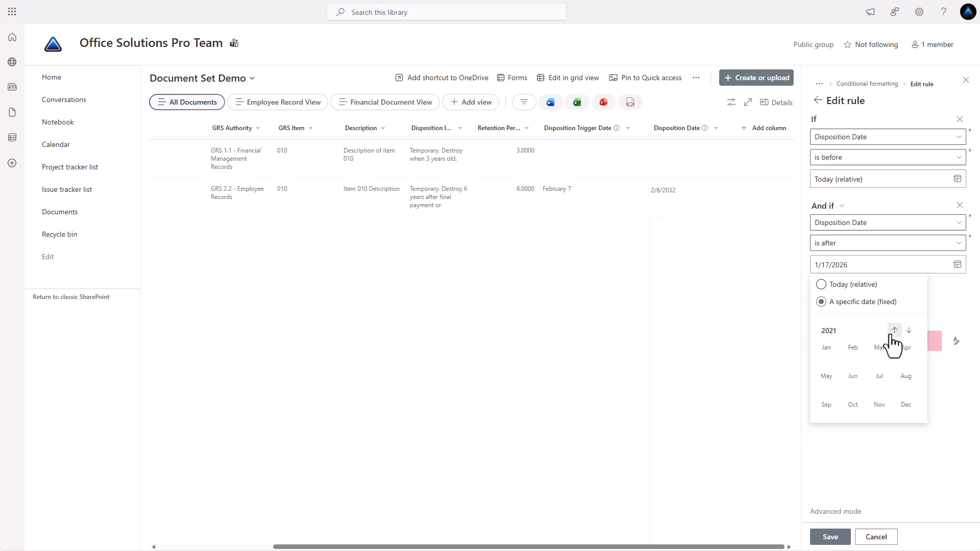
click(891, 335)
click(891, 334)
click(890, 335)
click(890, 334)
click(890, 334)
click(891, 334)
click(891, 335)
click(890, 334)
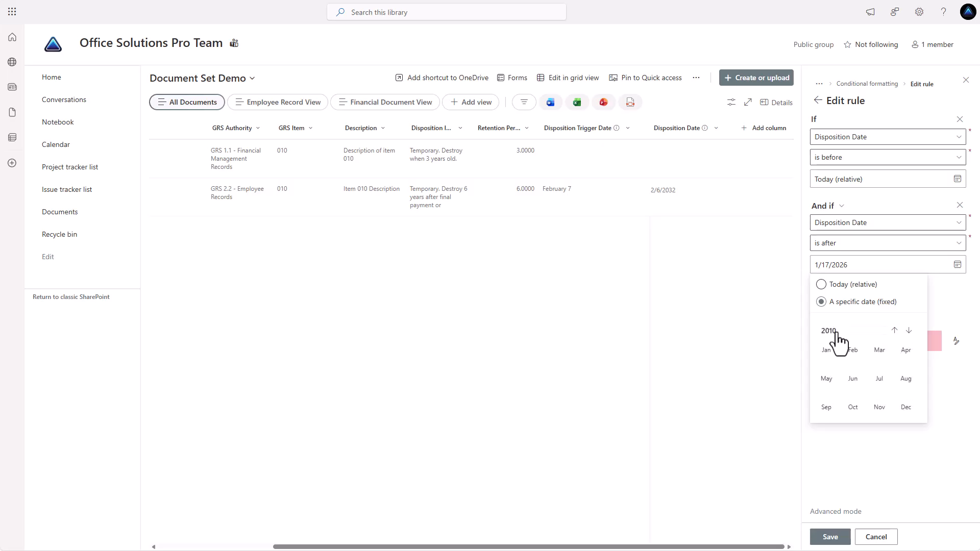
click(896, 331)
click(896, 332)
click(896, 331)
click(896, 331)
click(896, 332)
click(896, 332)
click(896, 331)
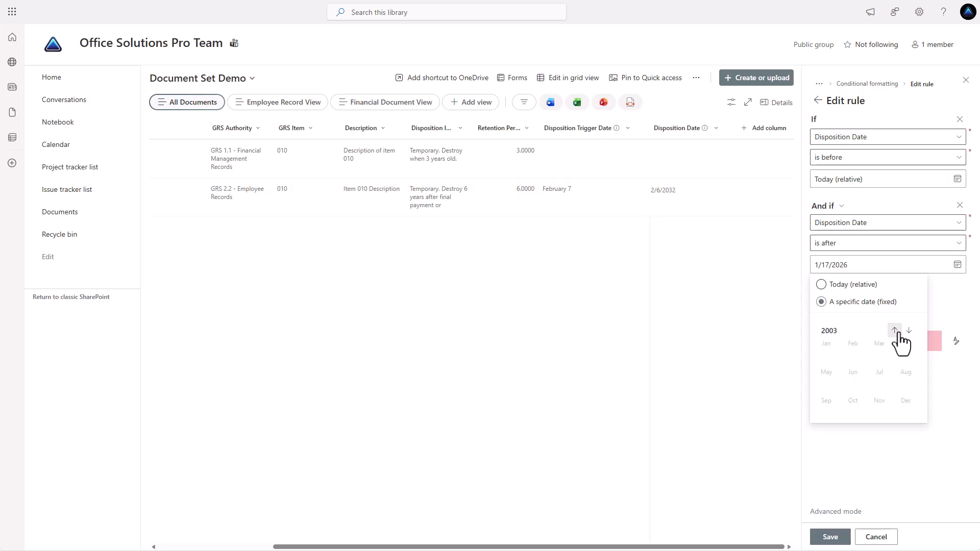
click(896, 331)
click(895, 331)
click(896, 331)
click(896, 332)
click(895, 331)
click(896, 332)
click(853, 346)
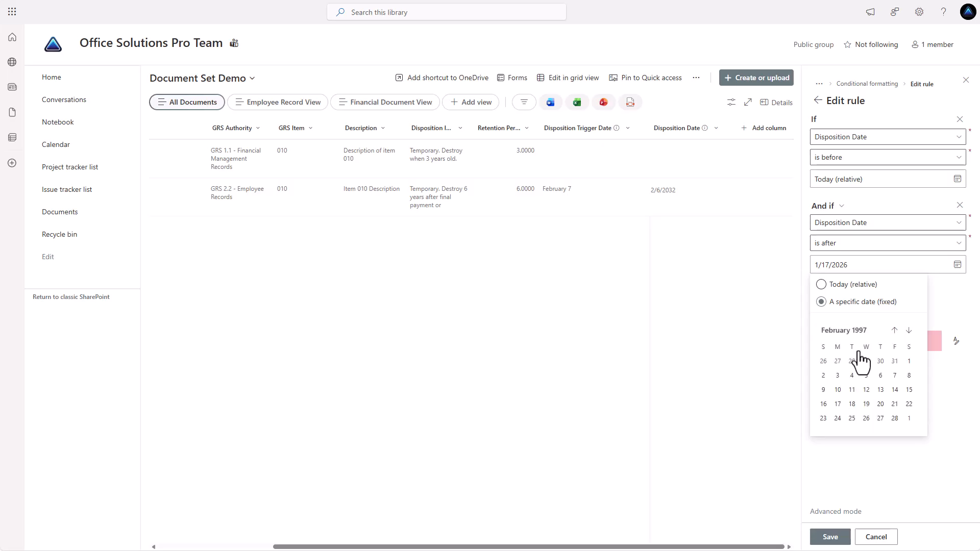
click(854, 362)
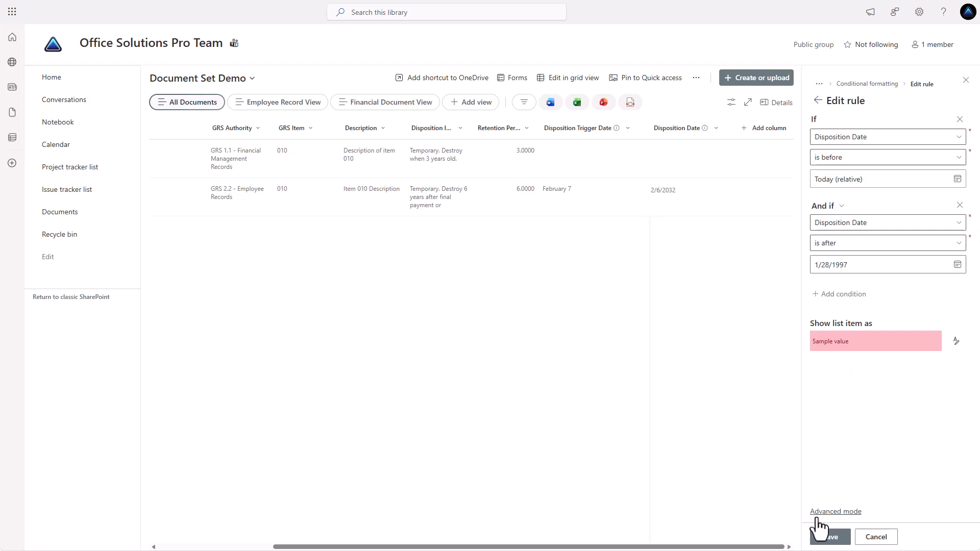
click(828, 537)
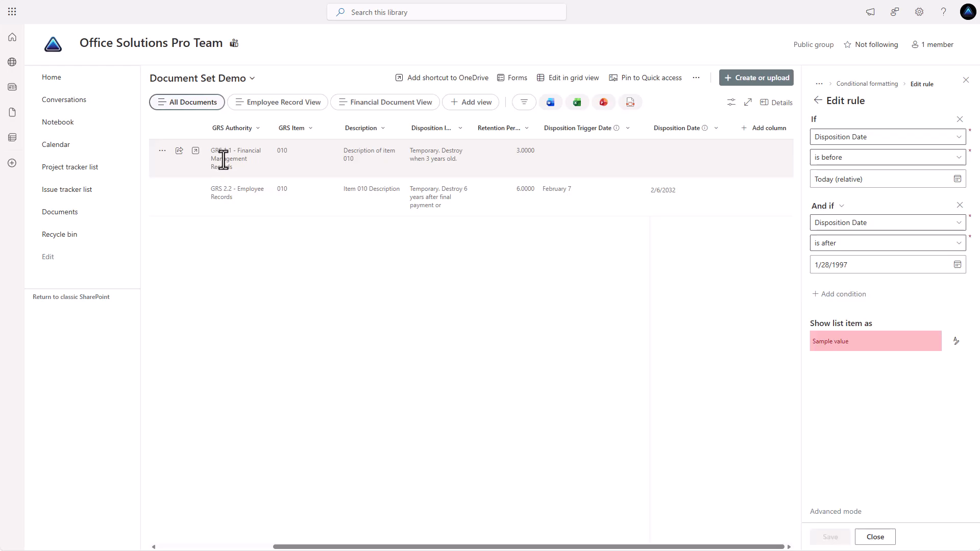
click(965, 80)
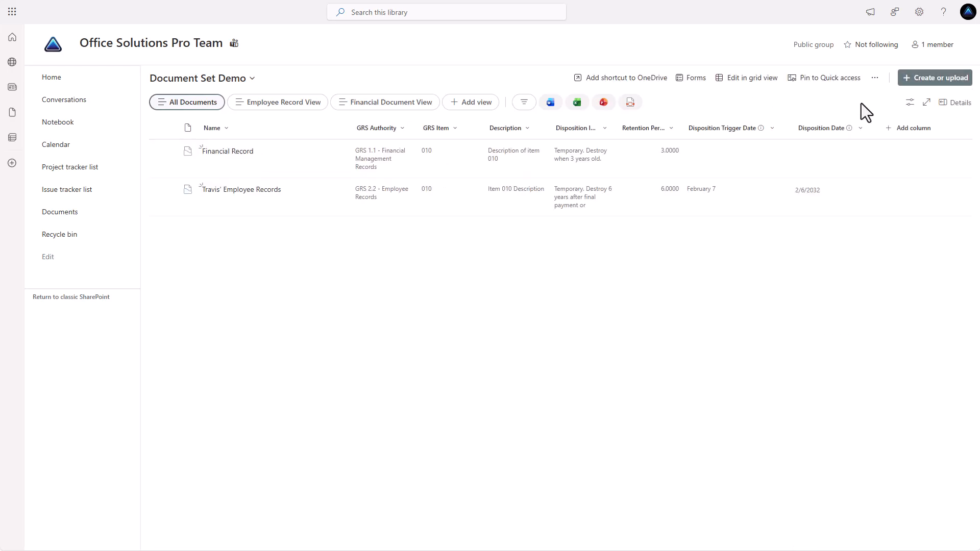
- Check the document views inside the Financial Record and employee records document sets, returning to the library after each
click(228, 153)
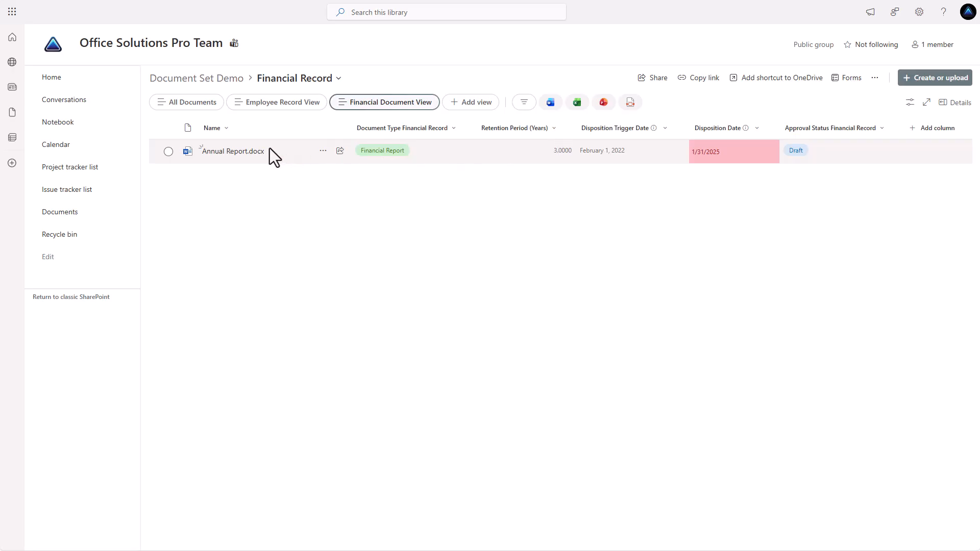
click(206, 81)
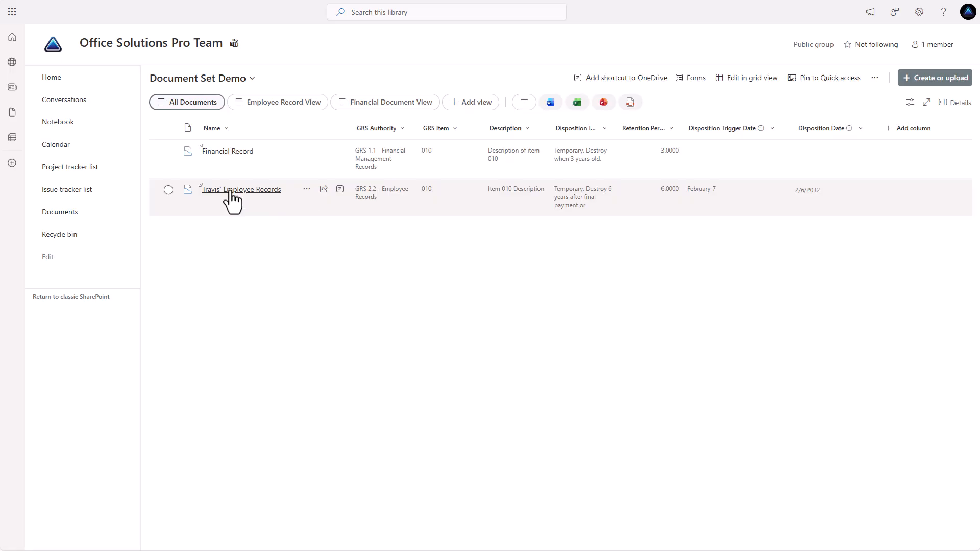
click(232, 192)
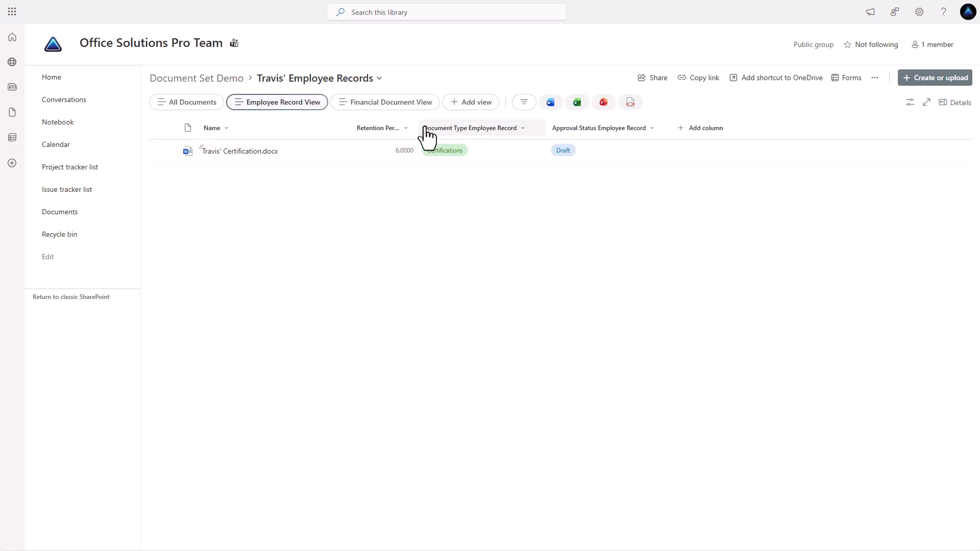
click(209, 79)
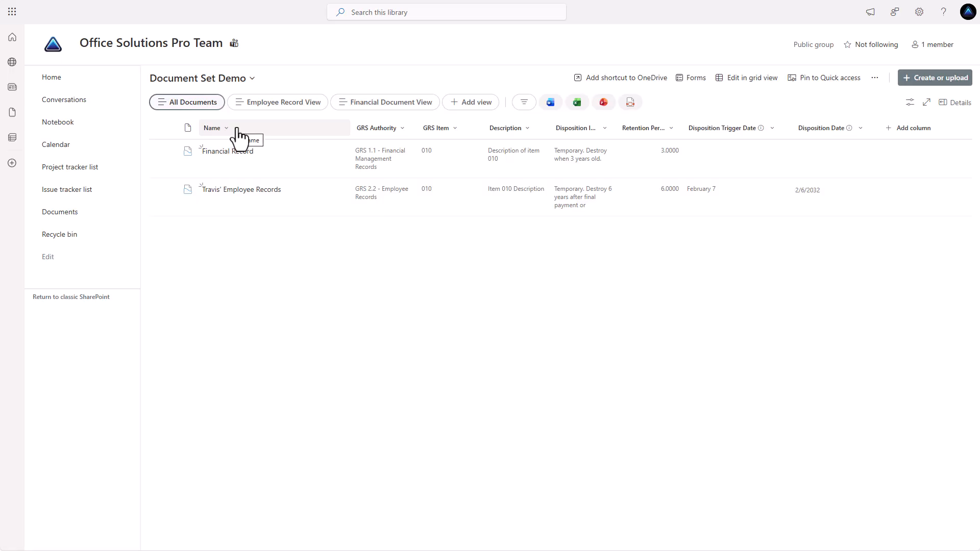